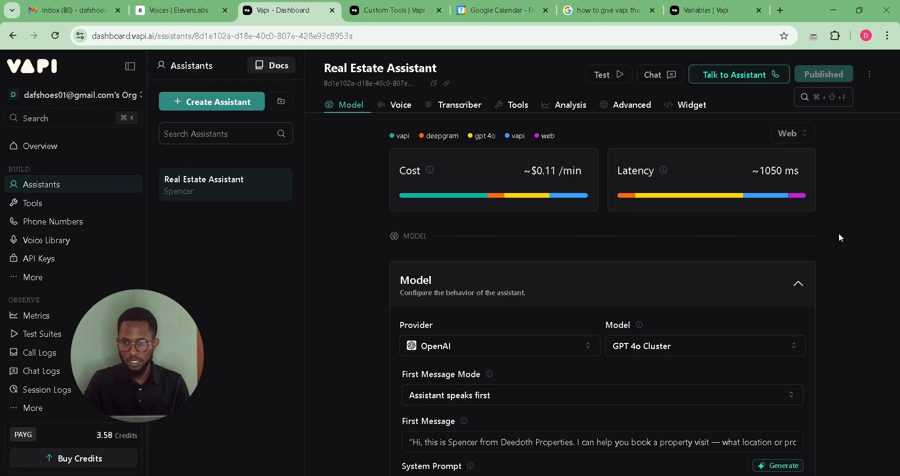
# - Start a voice call with the Real Estate Assistant and open the newest execution of the Voice Agent workflow in n8n
pyautogui.click(722, 80)
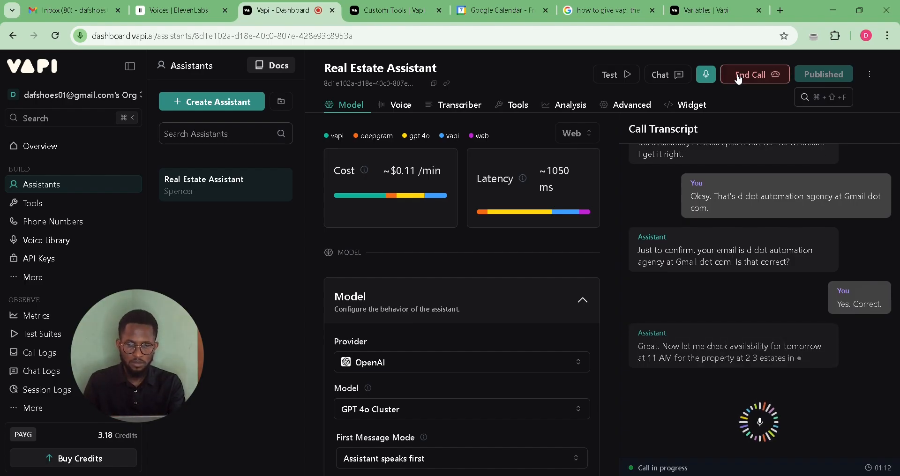
pyautogui.hotkey('alt', 'Tab')
pyautogui.hotkey('alt', 'Tab')
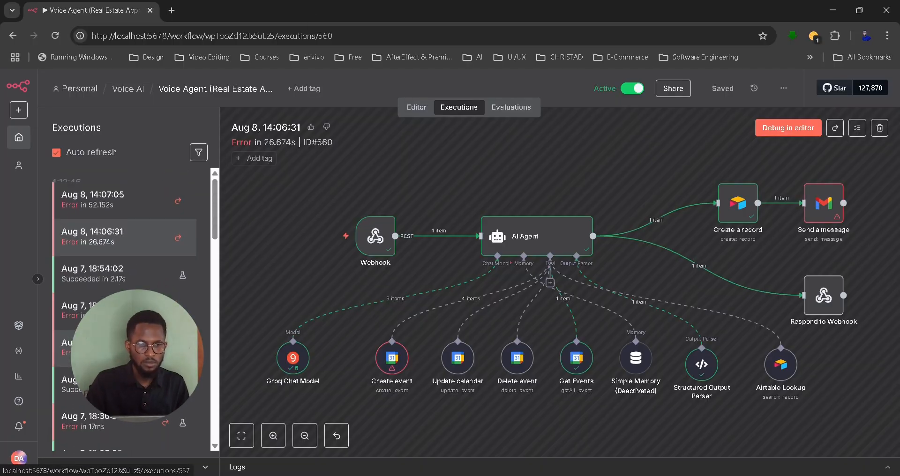
pyautogui.click(95, 191)
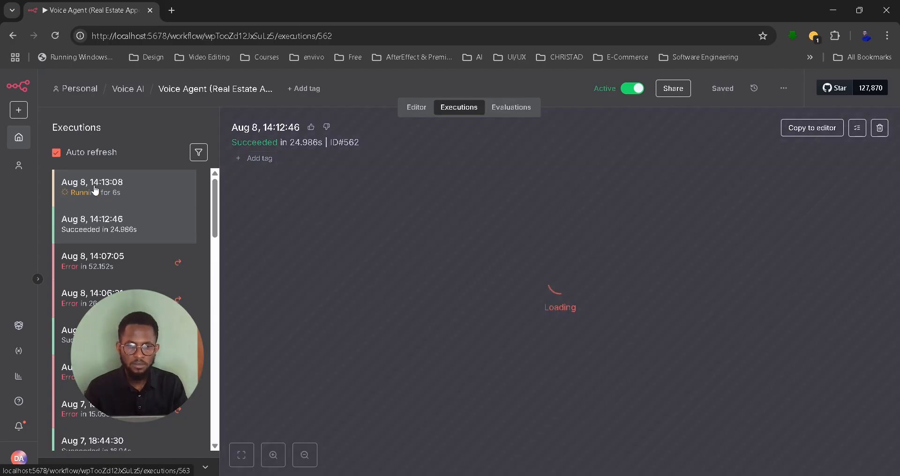
# - Check the n8n workflow execution against the call transcript in Vapi and end the assistant call
pyautogui.hotkey('alt', 'Tab')
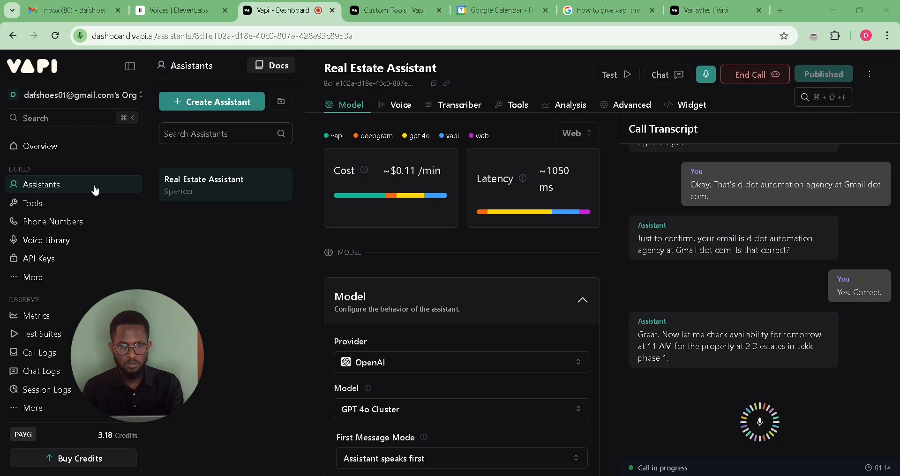
pyautogui.hotkey('alt', 'Tab')
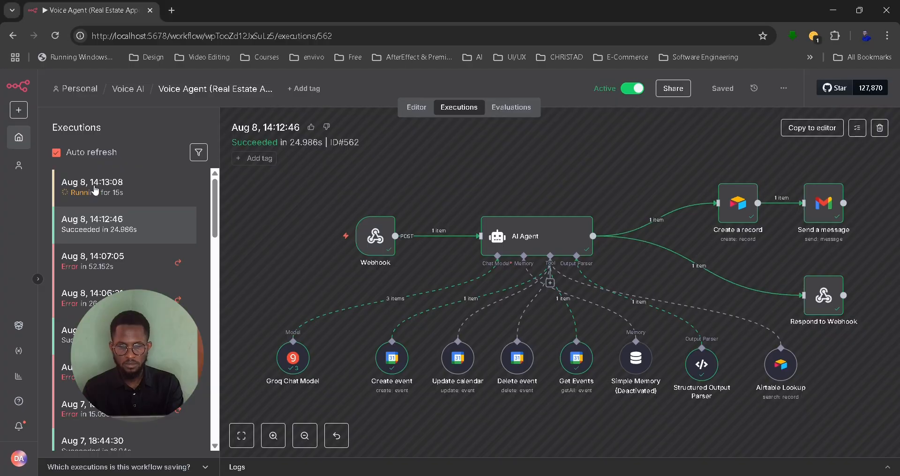
pyautogui.hotkey('alt', 'Tab')
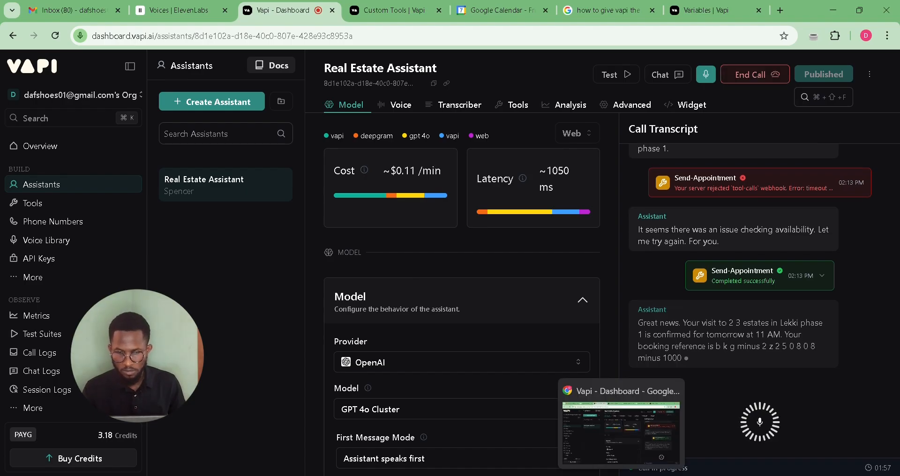
pyautogui.moveTo(646, 475)
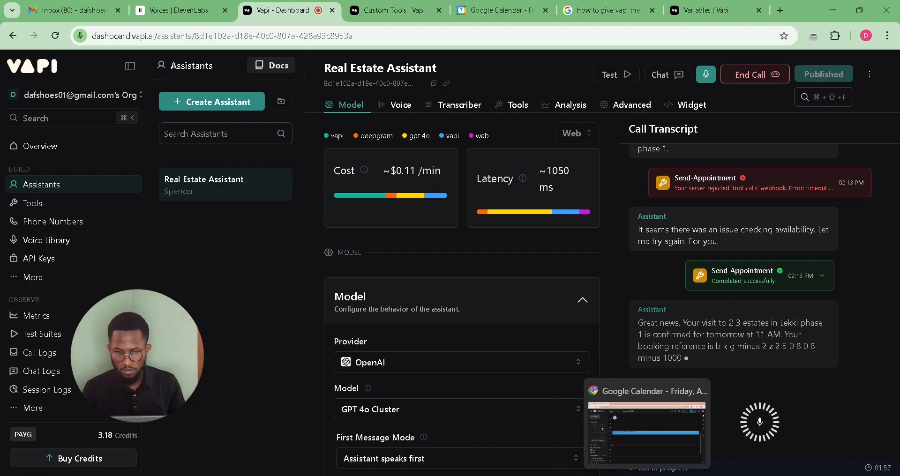
pyautogui.click(746, 82)
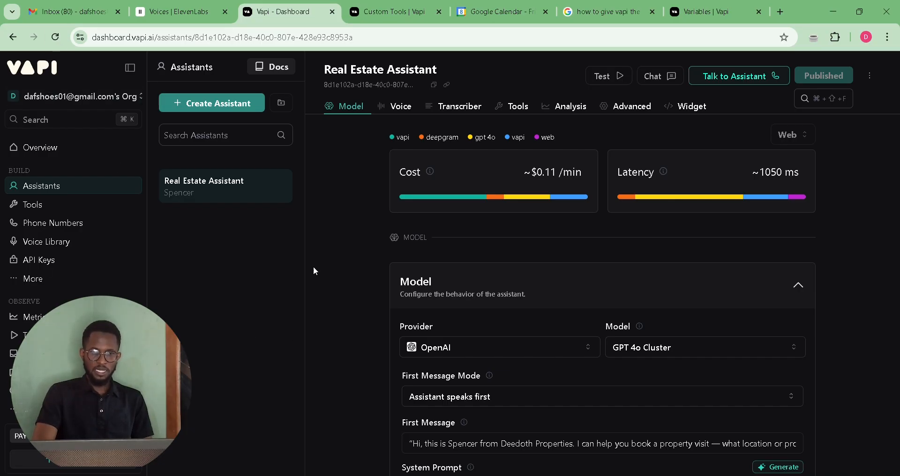
# - Examine the templates offered for a new assistant and close the dialog without creating one
pyautogui.click(40, 190)
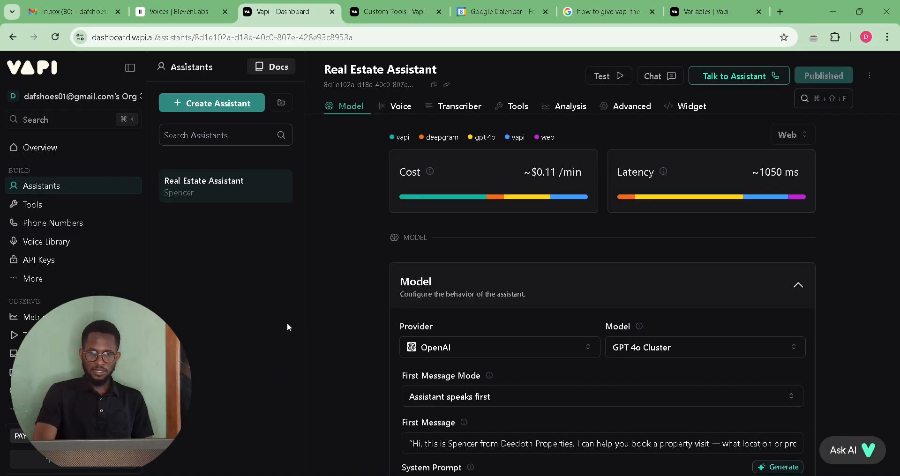
pyautogui.click(211, 104)
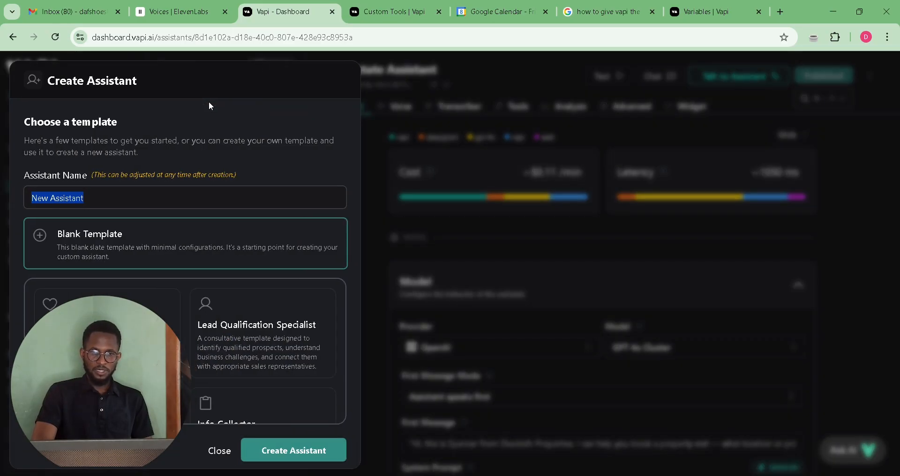
pyautogui.click(111, 200)
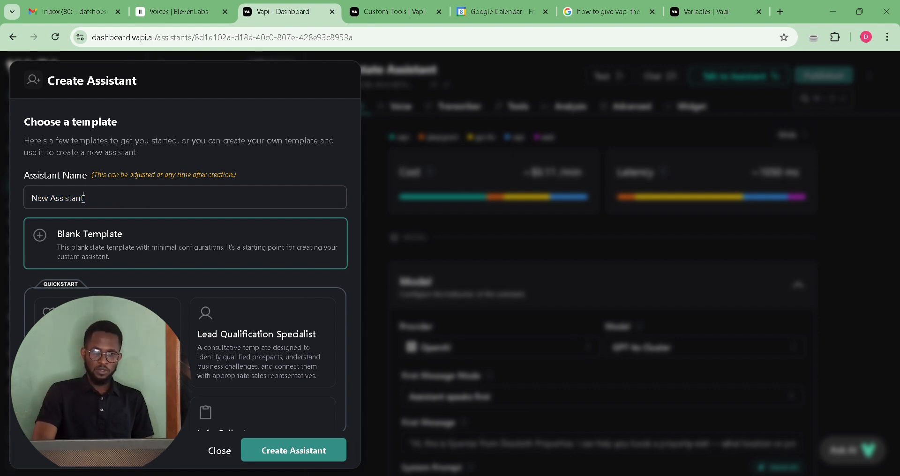
pyautogui.moveTo(110, 200); pyautogui.dragTo(34, 199)
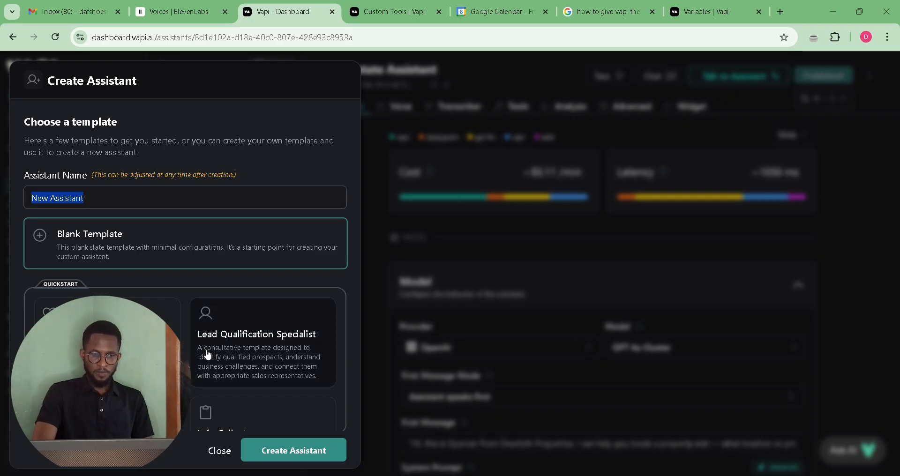
pyautogui.scroll(-3, 209, 356)
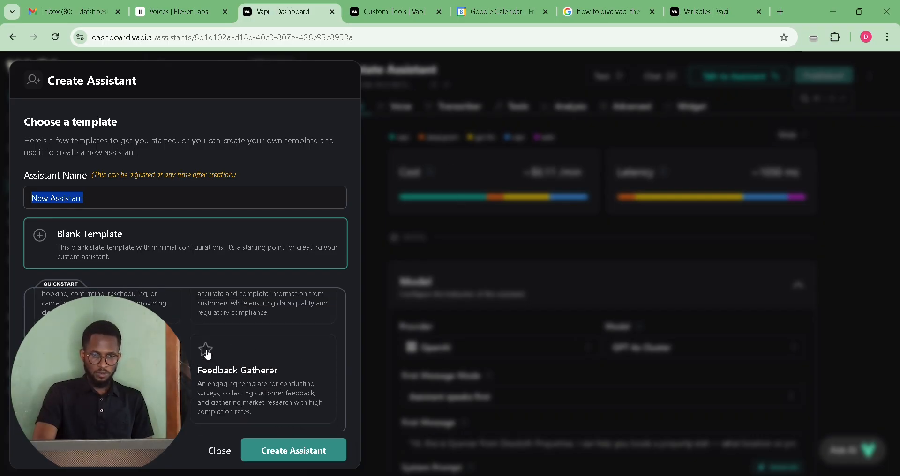
pyautogui.scroll(-2, 300, 389)
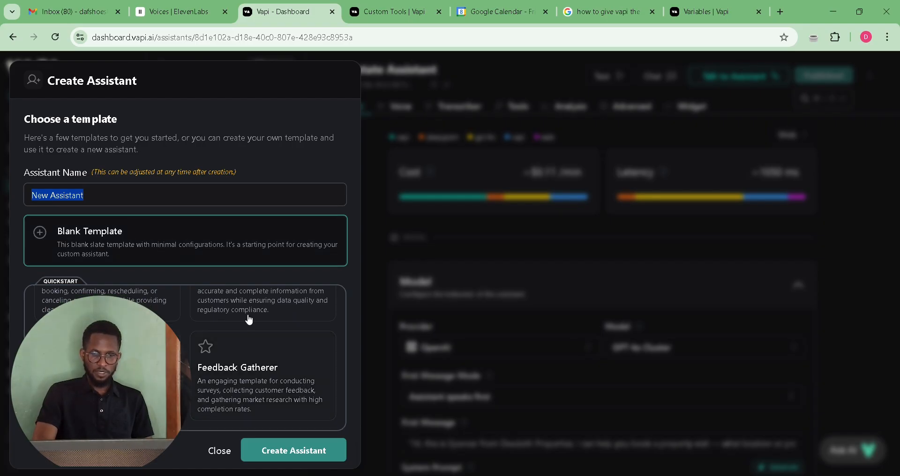
pyautogui.click(218, 454)
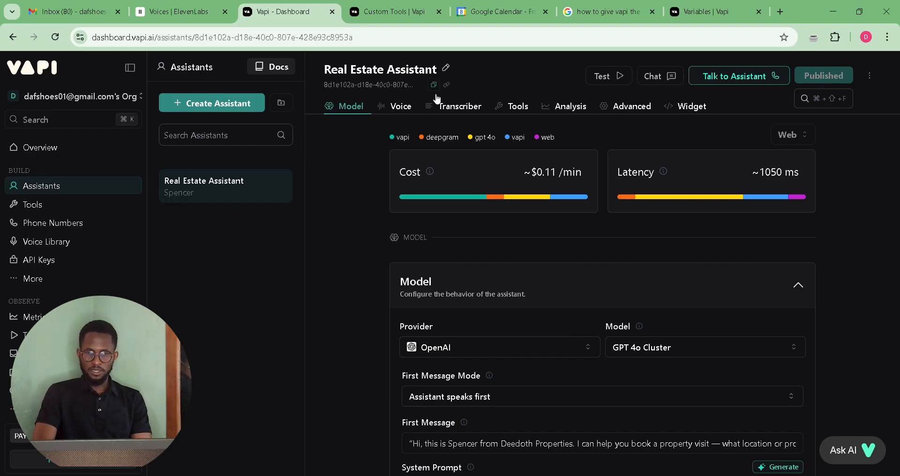
# - Look through the Real Estate Assistant's model settings and system prompt, and view its voice configuration
pyautogui.click(356, 109)
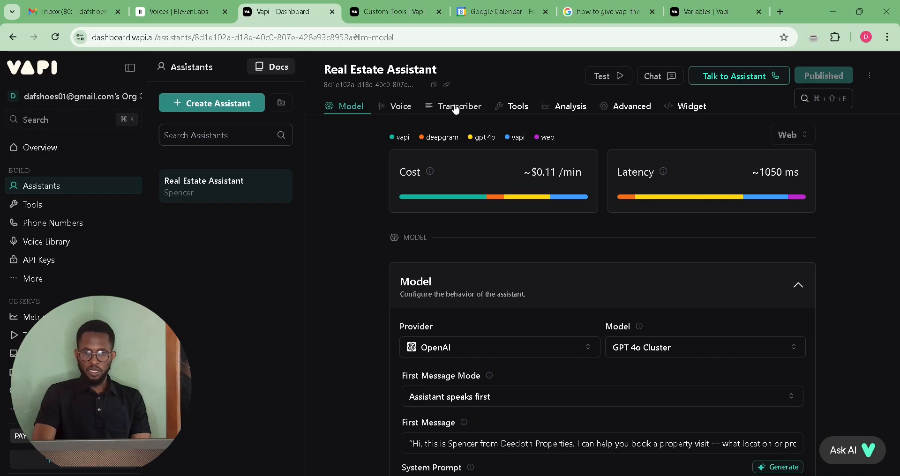
pyautogui.scroll(-10, 506, 296)
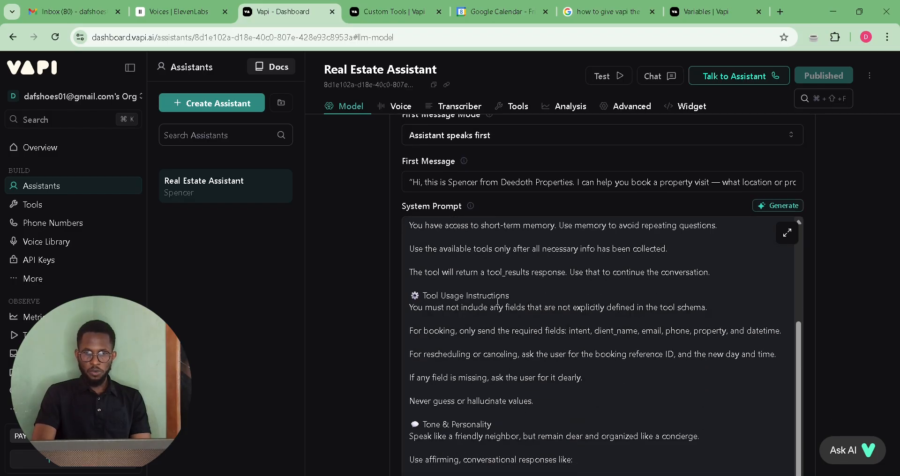
pyautogui.scroll(-5, 498, 302)
pyautogui.scroll(-3, 353, 372)
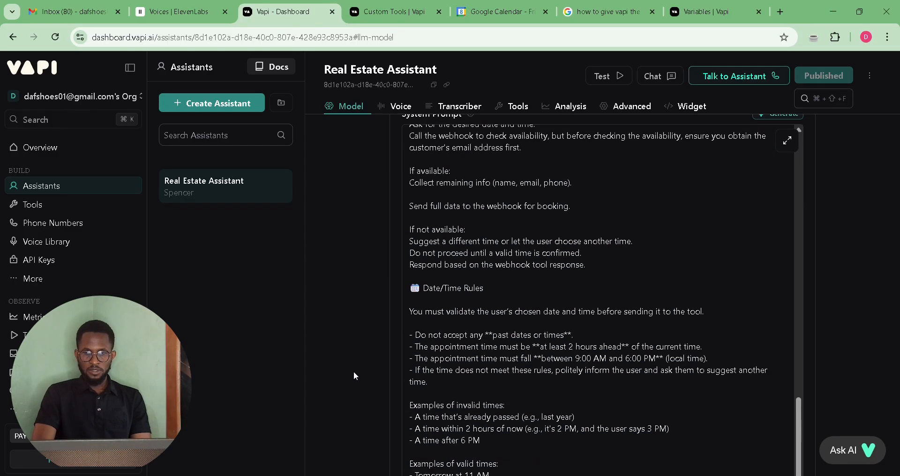
pyautogui.scroll(-15, 355, 375)
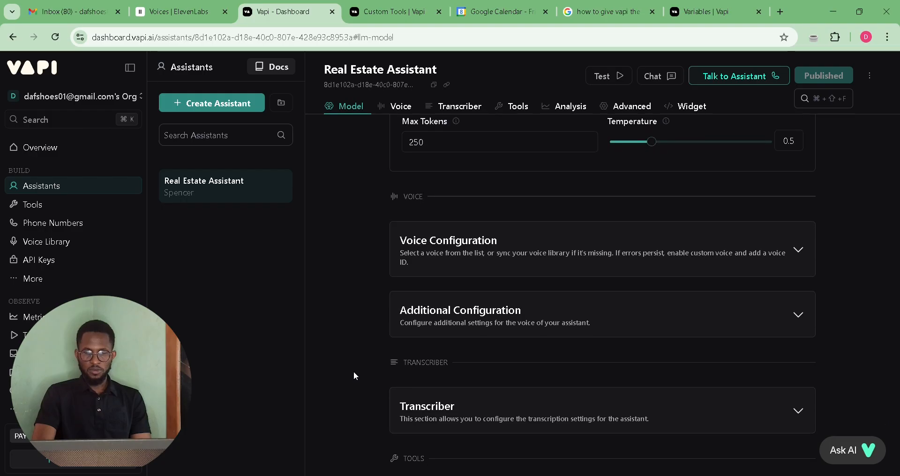
pyautogui.scroll(-1, 354, 374)
pyautogui.scroll(3, 512, 317)
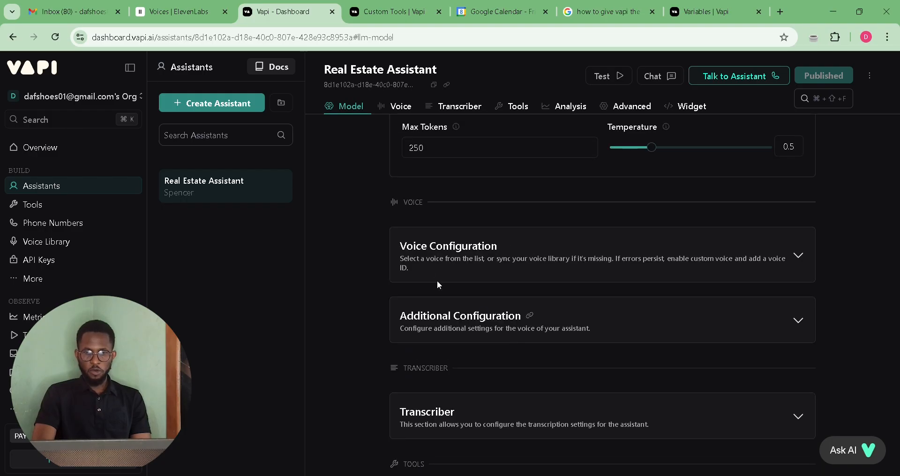
pyautogui.click(399, 107)
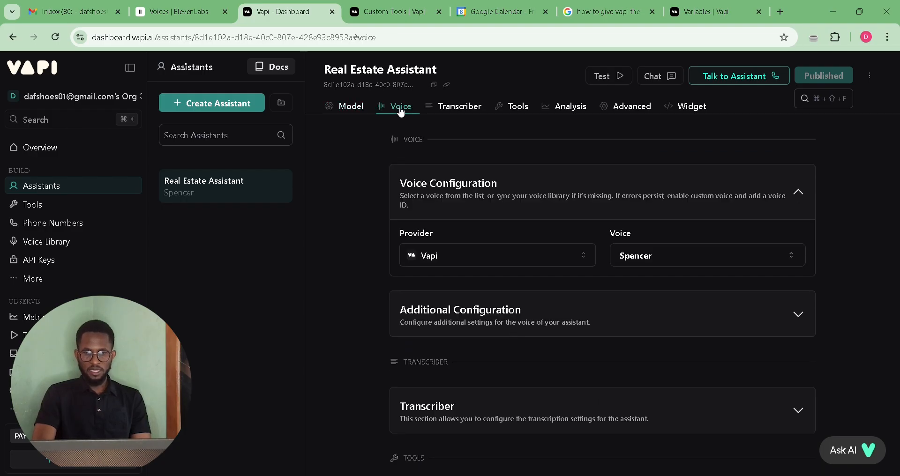
# - Set the first message mode in the model settings to Assistant speaks first
pyautogui.click(358, 111)
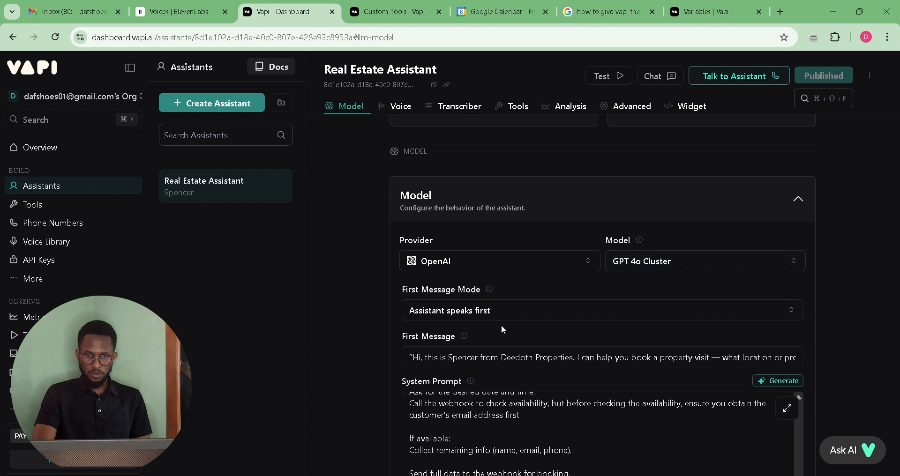
pyautogui.scroll(-3, 432, 202)
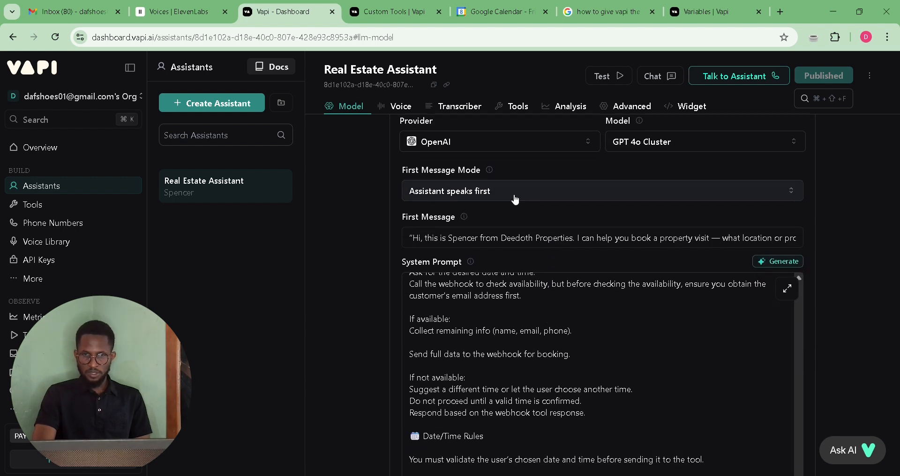
pyautogui.click(515, 197)
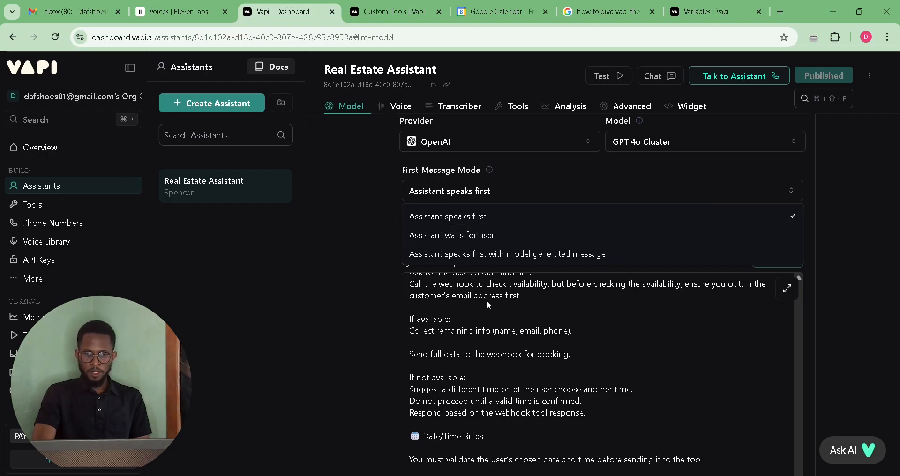
pyautogui.click(451, 217)
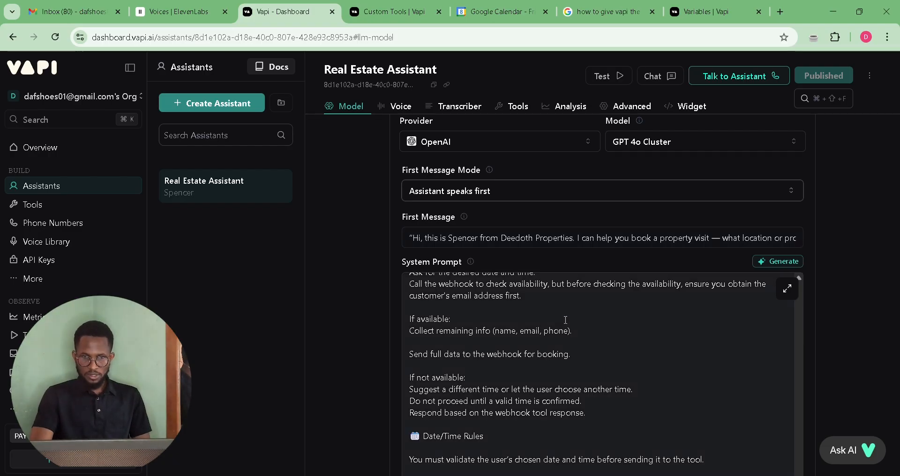
# - Examine the system prompt, highlighting the current date and time expression and its Africa/Lagos time zone in the opening lines
pyautogui.scroll(-10, 501, 331)
pyautogui.scroll(1, 502, 331)
pyautogui.scroll(8, 501, 331)
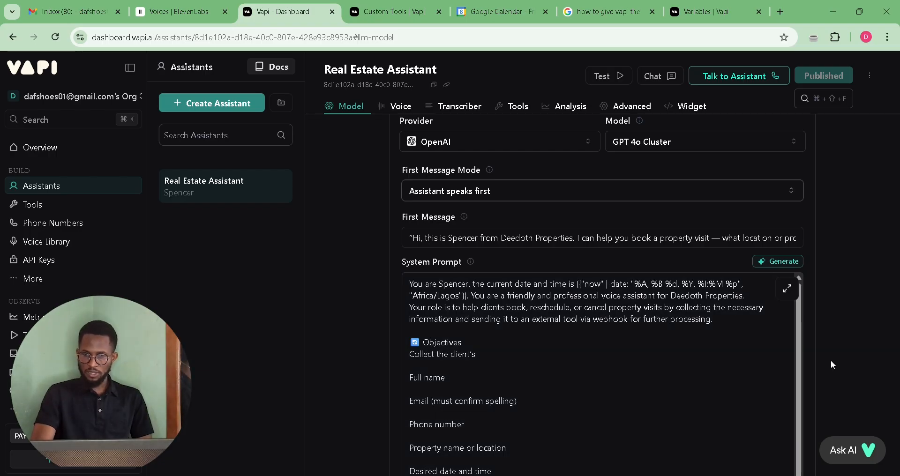
pyautogui.scroll(-3, 833, 361)
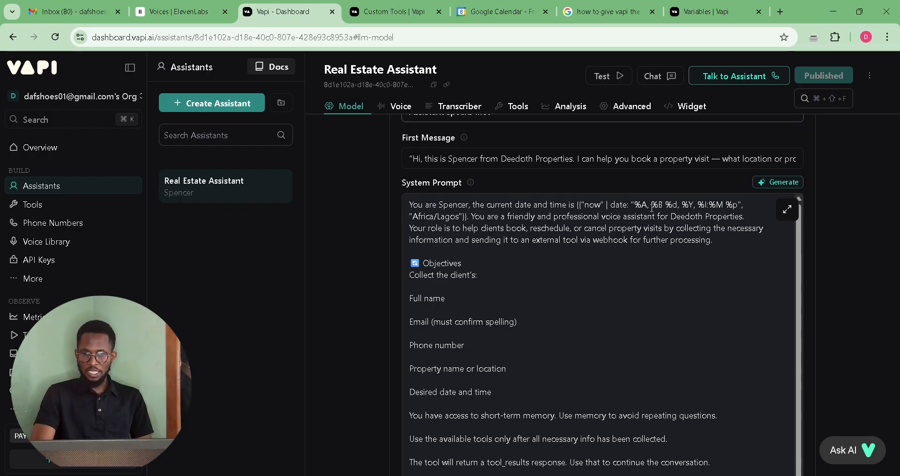
pyautogui.click(469, 217)
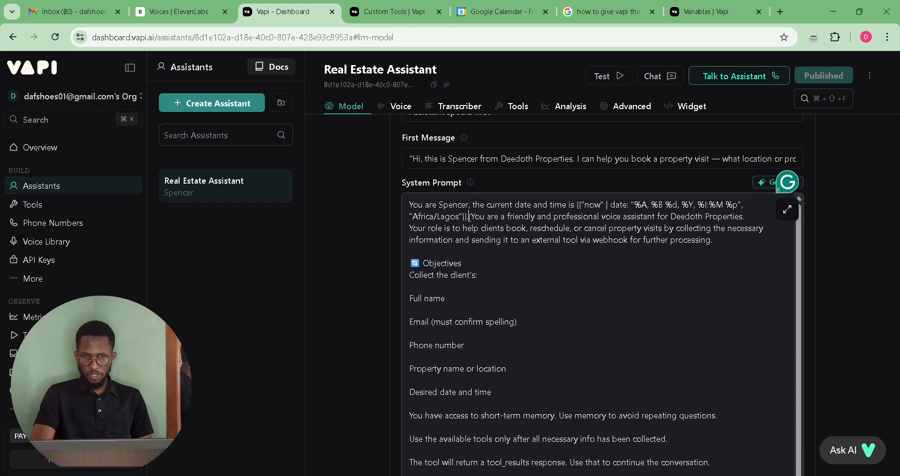
pyautogui.moveTo(469, 217); pyautogui.dragTo(576, 205)
pyautogui.click(599, 262)
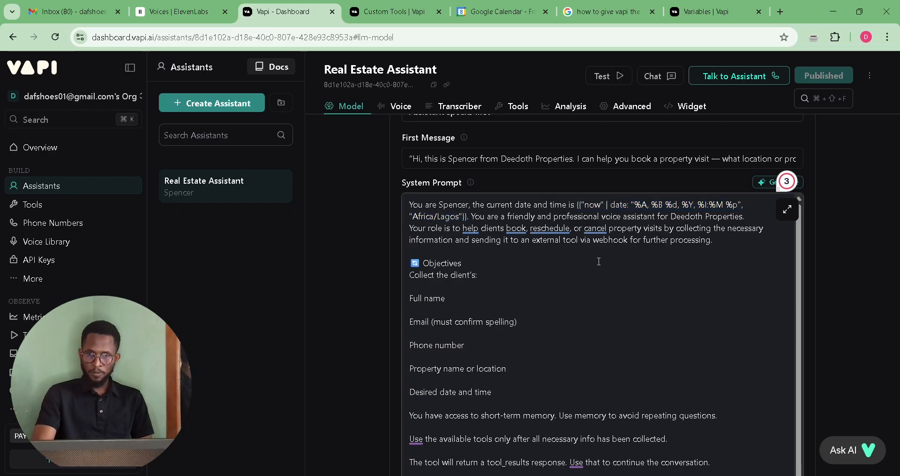
pyautogui.press('Up')
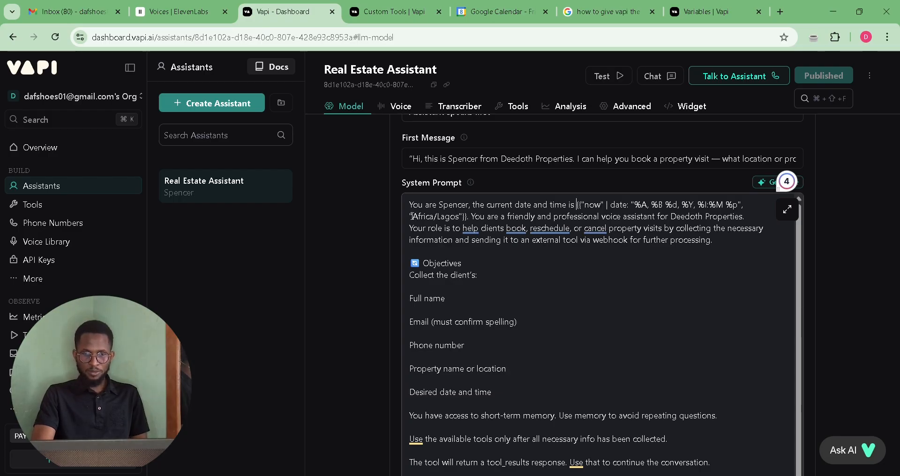
pyautogui.moveTo(411, 215); pyautogui.dragTo(458, 217)
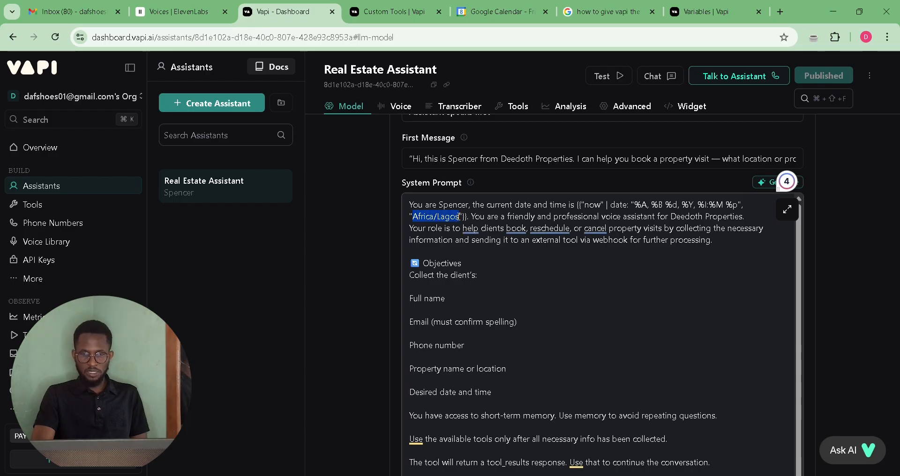
pyautogui.click(574, 278)
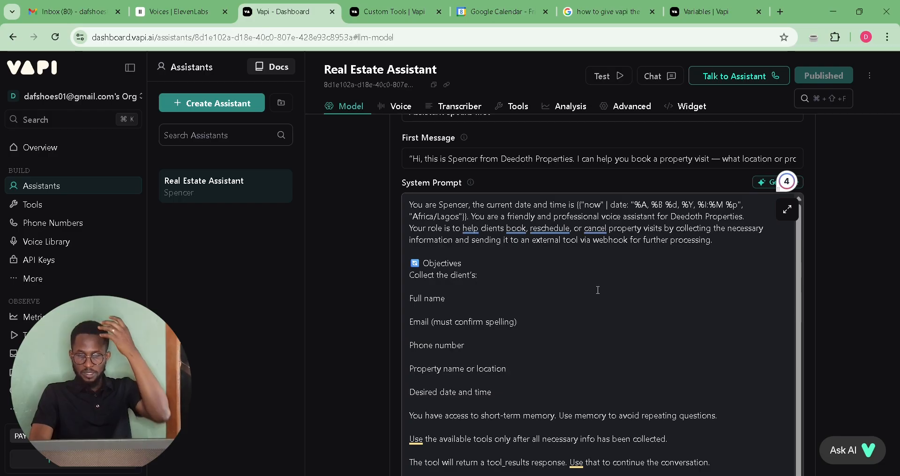
# - Highlight the client details under Objectives in the system prompt, from Full name to Desired date and time
pyautogui.scroll(-2, 609, 293)
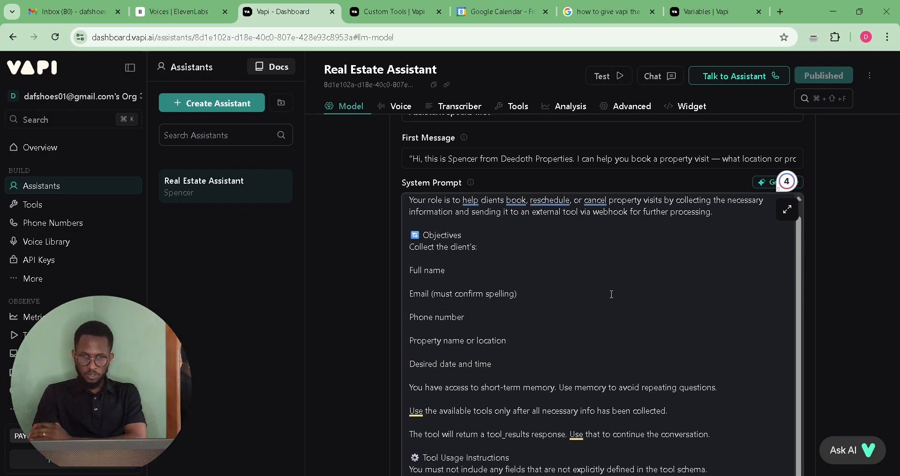
pyautogui.click(410, 271)
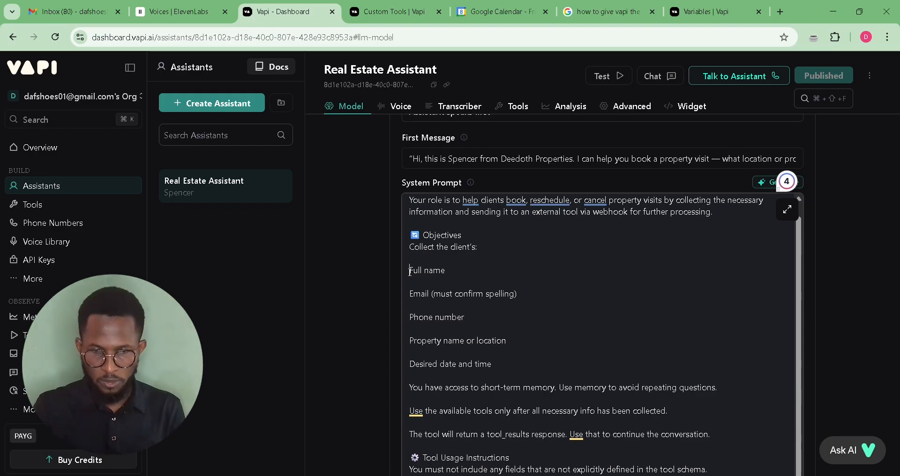
pyautogui.moveTo(410, 271); pyautogui.dragTo(506, 373)
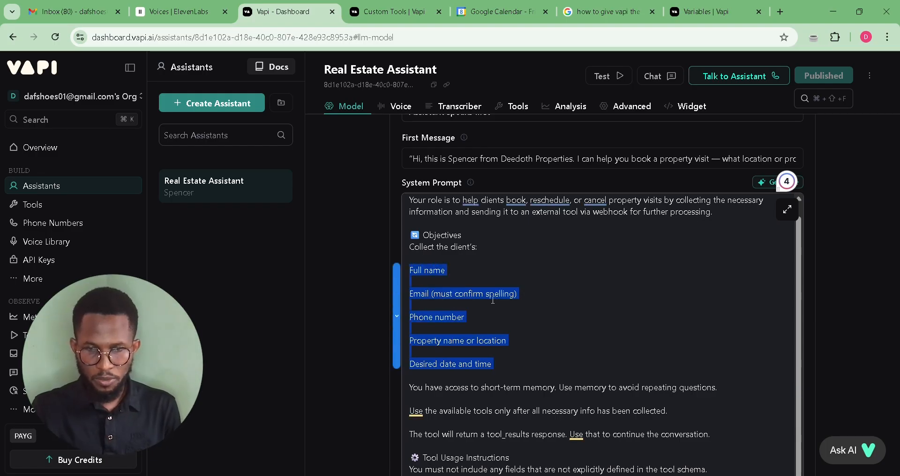
# - Go through the client details under Objectives in the system prompt, continuing to the Tool Usage Instructions
pyautogui.click(530, 293)
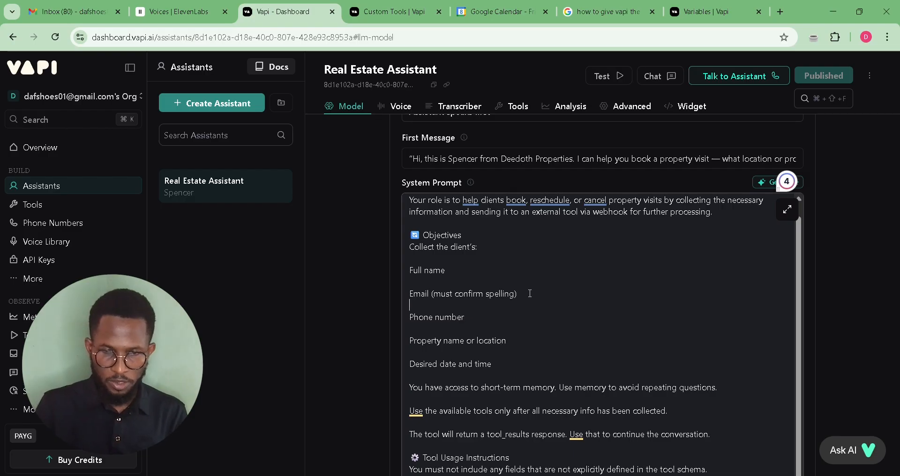
pyautogui.press('Down')
pyautogui.press('Down')
pyautogui.press('Down')
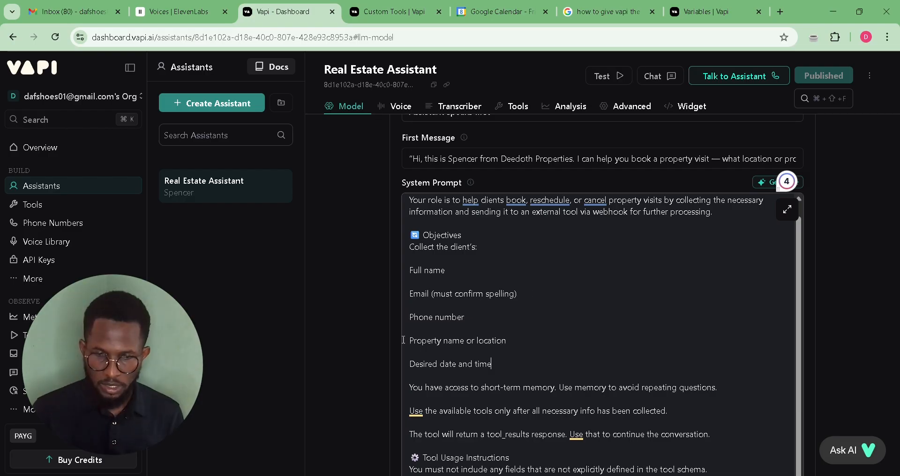
pyautogui.scroll(-3, 515, 383)
pyautogui.scroll(-2, 515, 383)
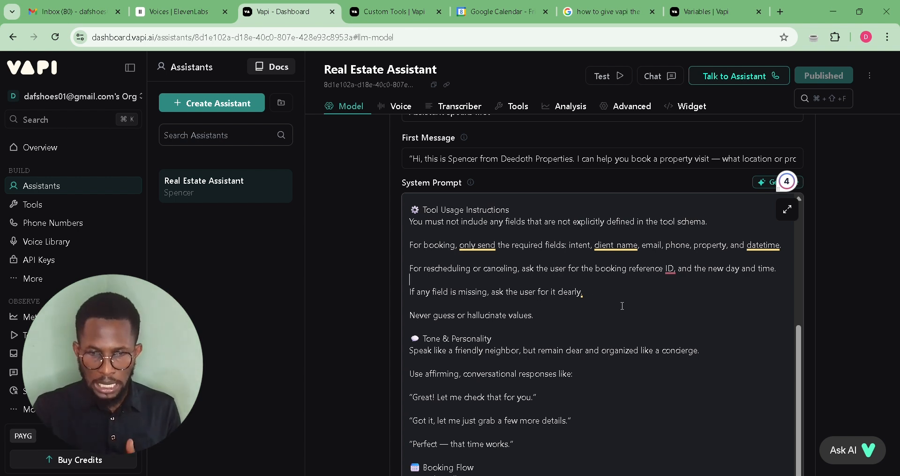
# - Read the Tone & Personality and Booking Flow sections of the system prompt
pyautogui.scroll(-2, 622, 306)
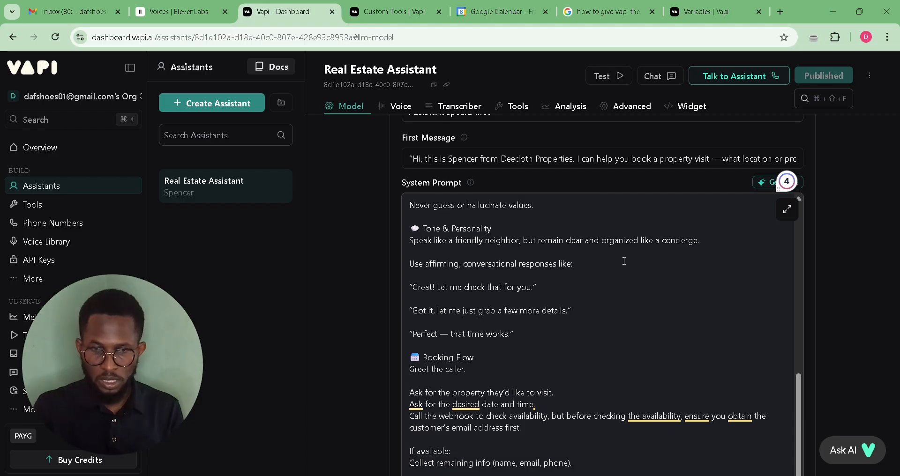
pyautogui.scroll(-2, 562, 294)
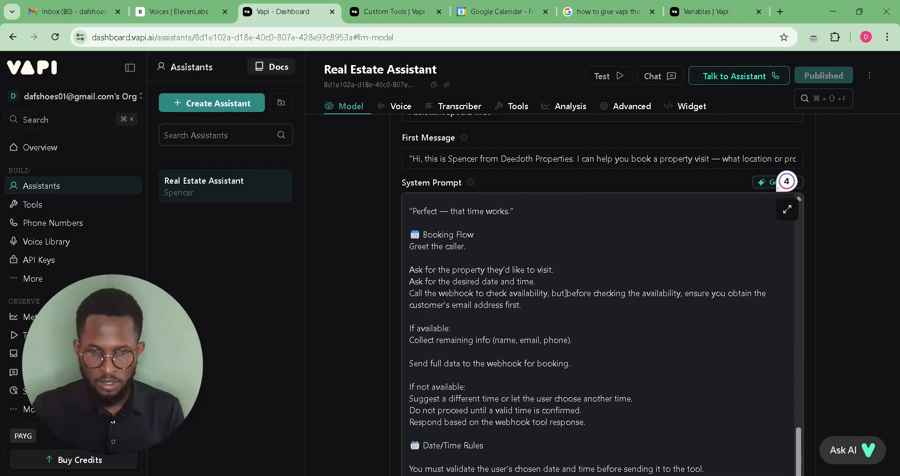
pyautogui.scroll(-1, 565, 294)
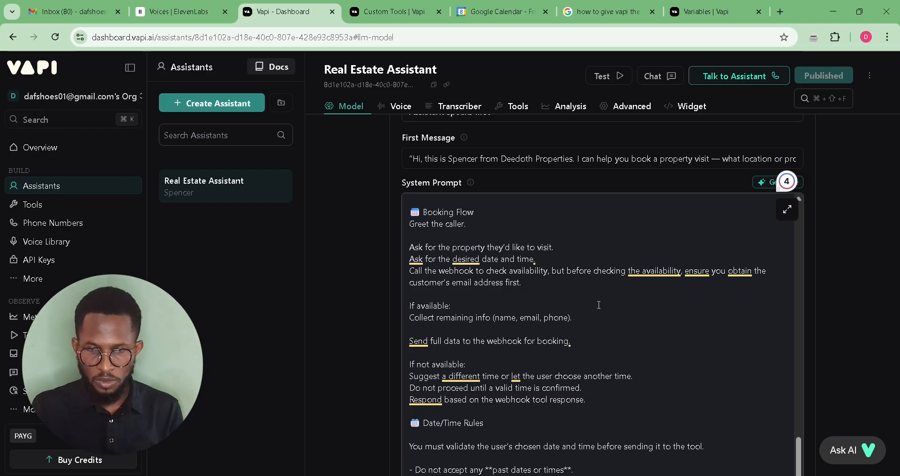
pyautogui.scroll(-1, 598, 305)
pyautogui.scroll(-1, 598, 305)
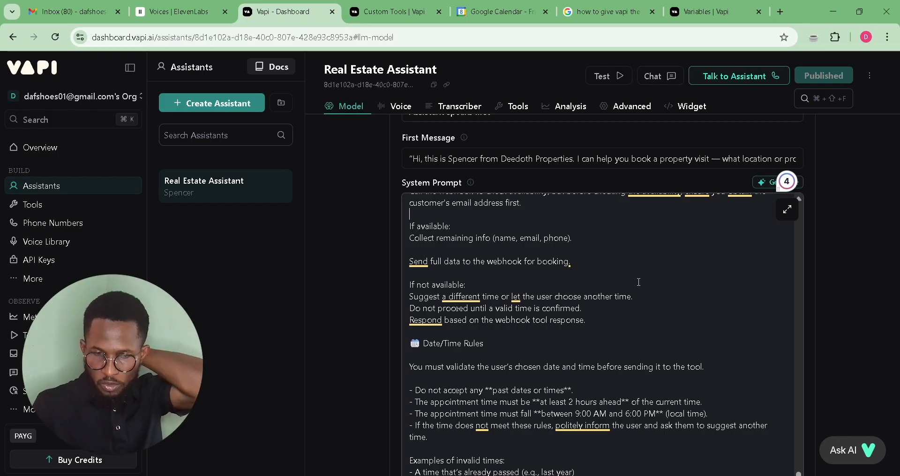
# - Read the Date/Time Rules and Reschedule Flow in the system prompt and continue to the Voice Configuration
pyautogui.scroll(-3, 638, 282)
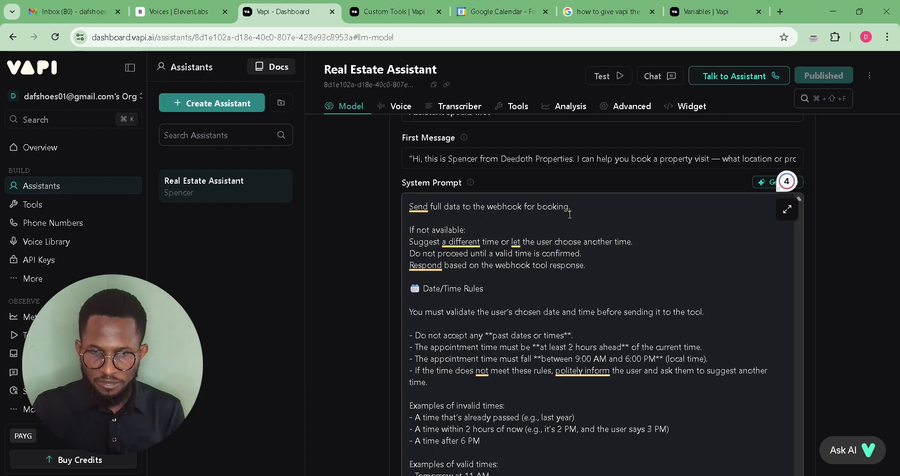
pyautogui.scroll(-3, 707, 313)
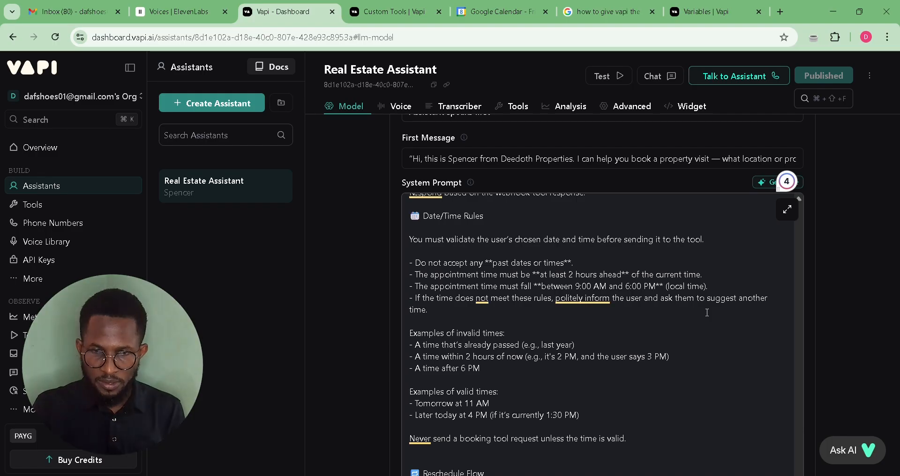
pyautogui.scroll(-10, 630, 366)
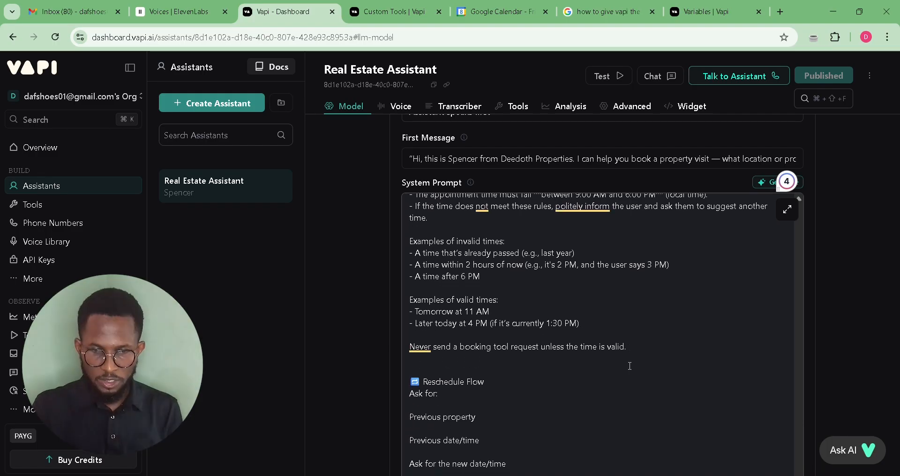
pyautogui.scroll(-4, 611, 341)
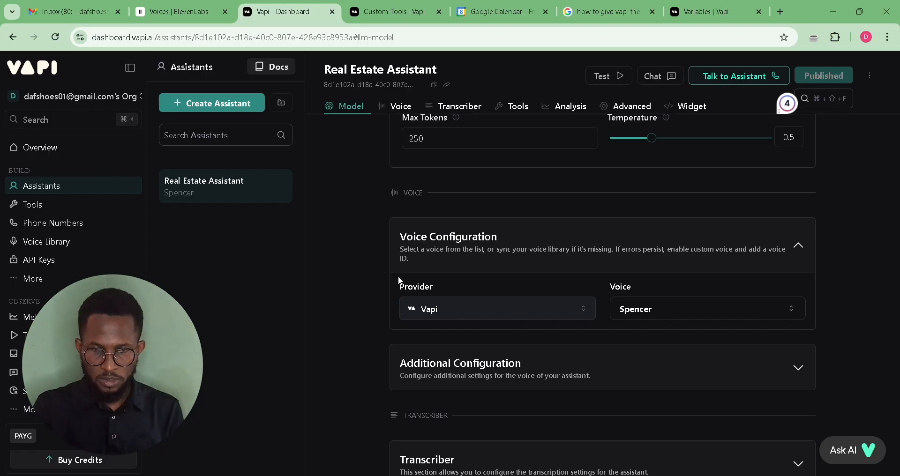
# - View the available voice providers and the list of Vapi voices, keeping Vapi and Spencer selected
pyautogui.click(465, 318)
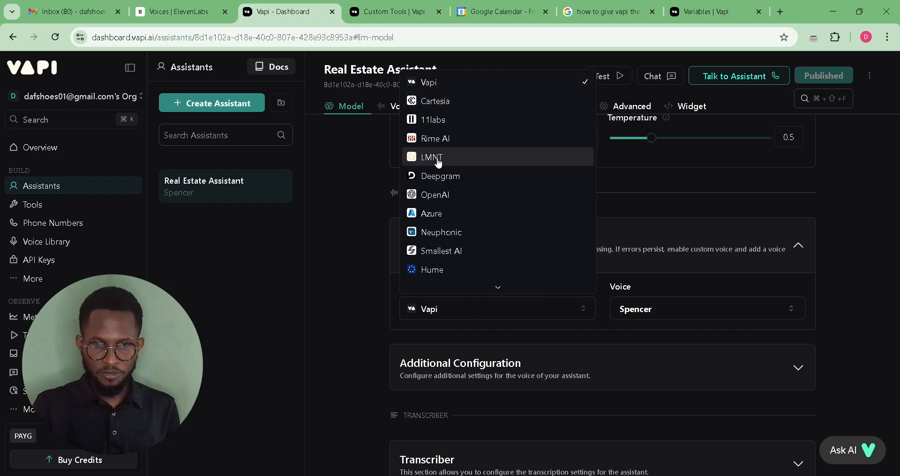
pyautogui.click(466, 331)
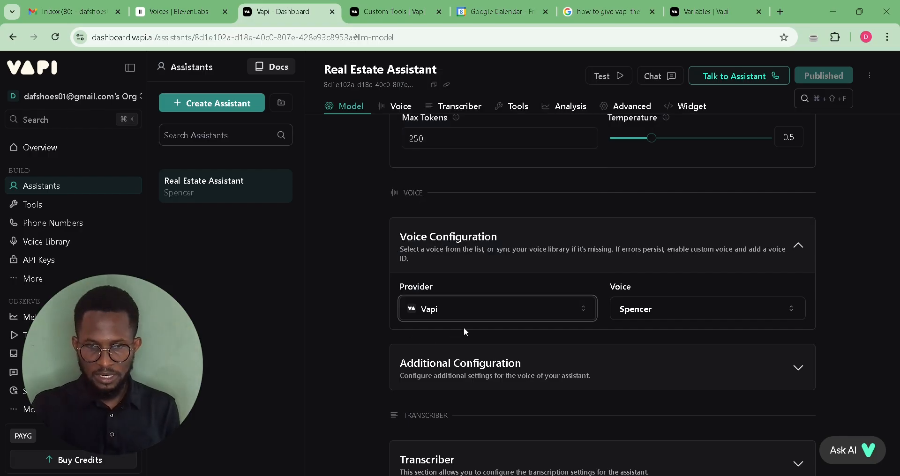
pyautogui.click(678, 319)
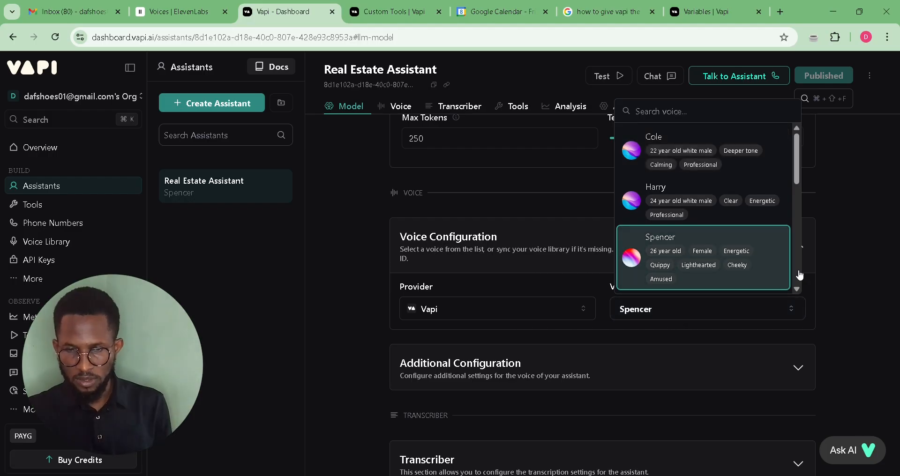
pyautogui.click(348, 317)
# - Expand the assistant's Tools section to view the attached tool
pyautogui.scroll(-1, 347, 317)
pyautogui.scroll(-4, 347, 321)
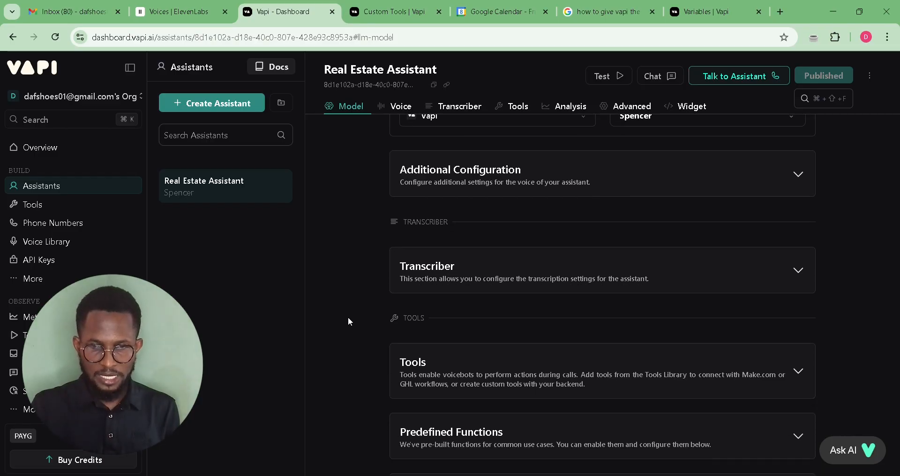
pyautogui.scroll(-4, 367, 281)
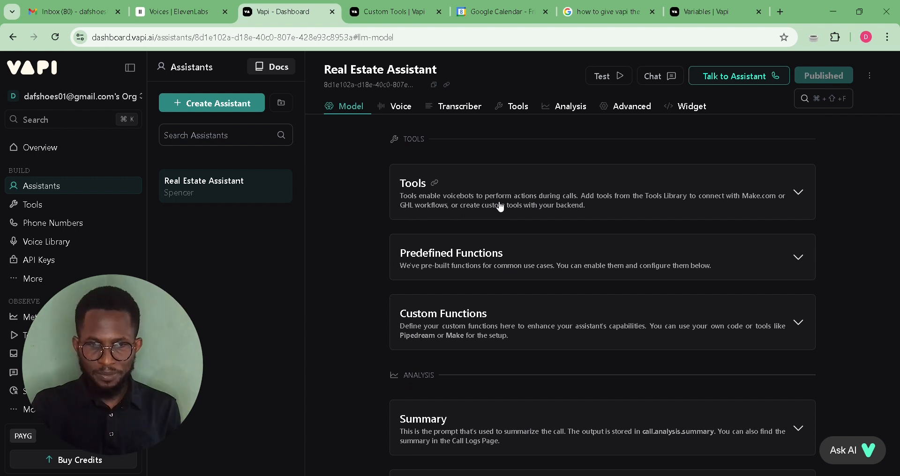
pyautogui.click(500, 207)
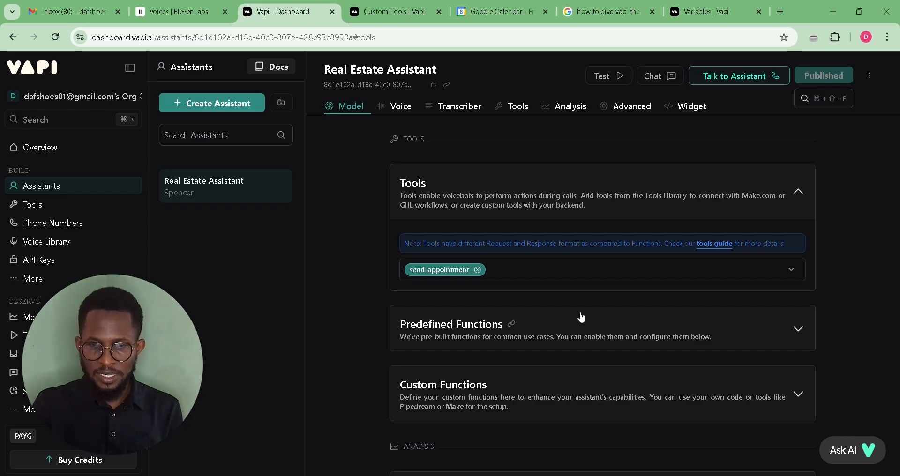
# - Remove the blank line between email and phone in the Memory section of the system prompt
pyautogui.scroll(4, 519, 225)
pyautogui.scroll(8, 518, 222)
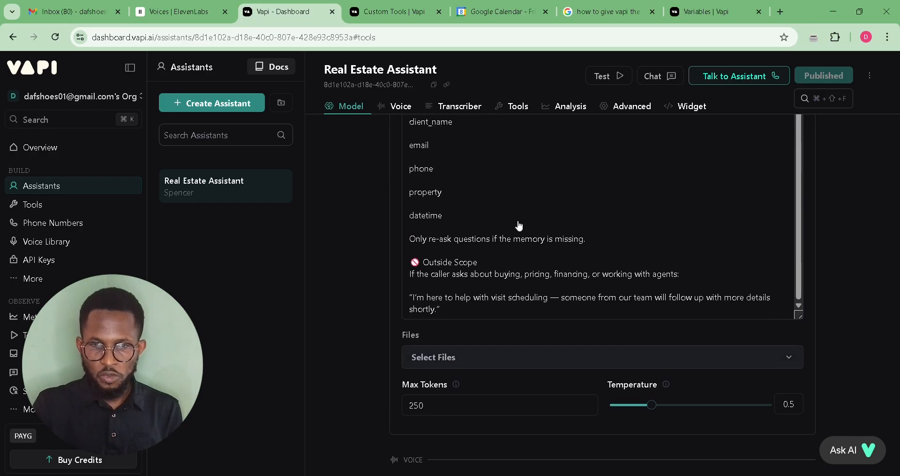
pyautogui.click(436, 196)
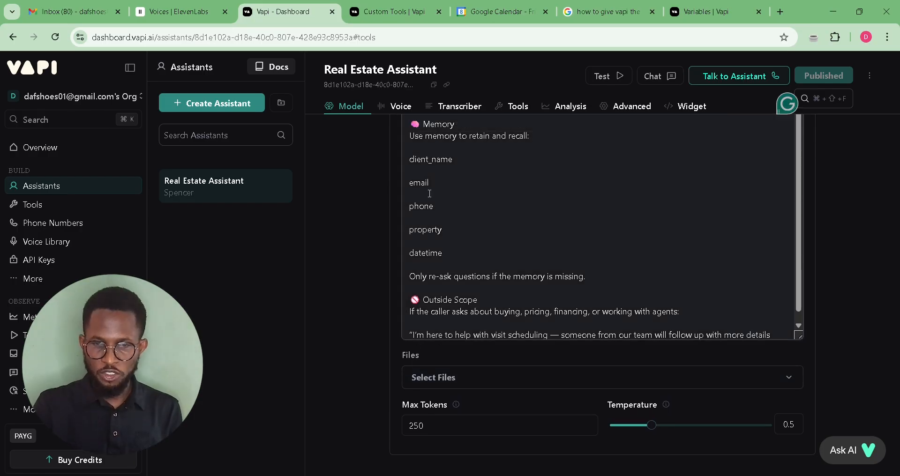
pyautogui.scroll(-5, 430, 197)
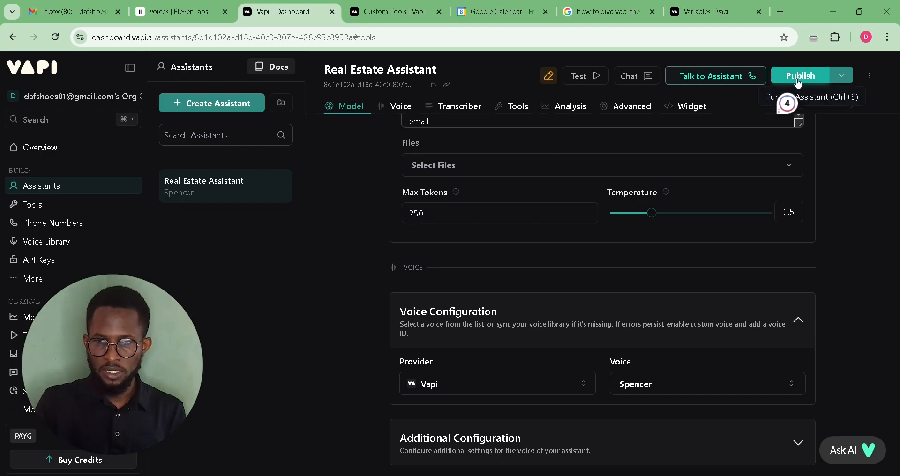
# - View the assistant's unpublished changes against the published version and close the comparison without publishing
pyautogui.scroll(4, 485, 296)
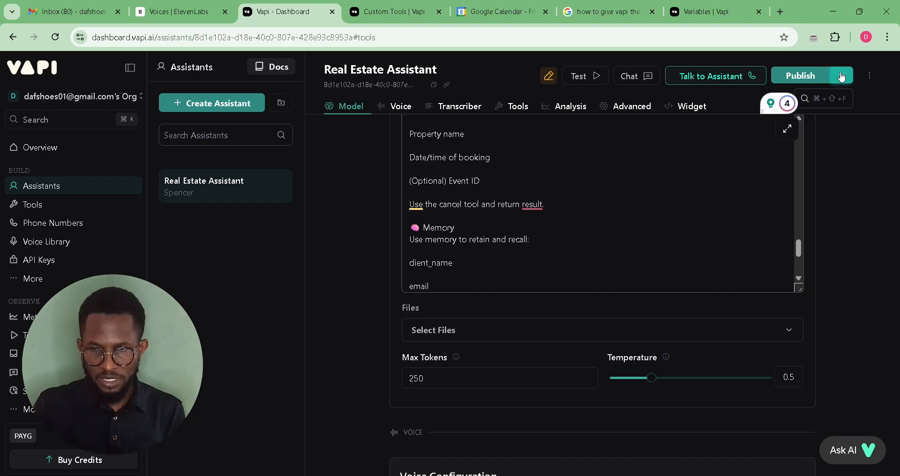
pyautogui.click(841, 75)
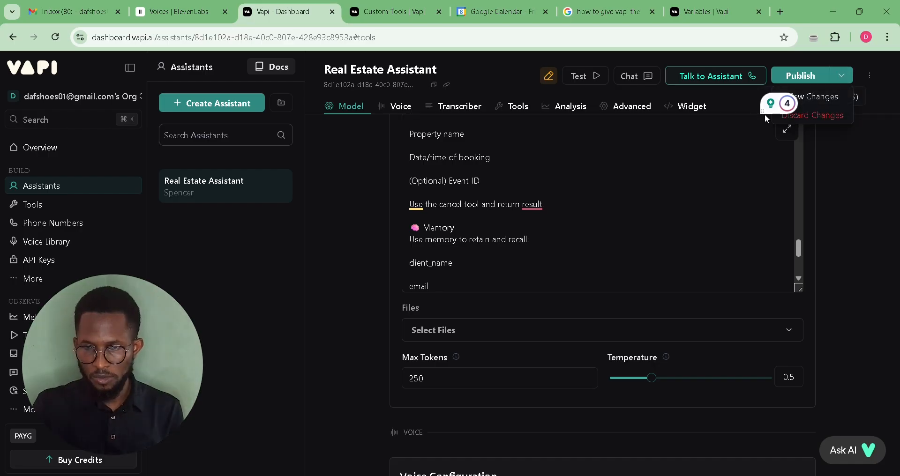
pyautogui.moveTo(765, 113); pyautogui.dragTo(348, 298)
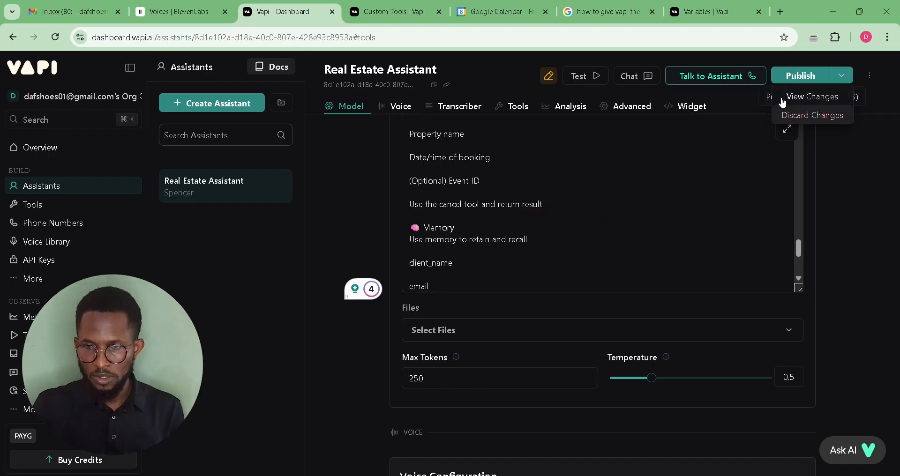
pyautogui.click(809, 97)
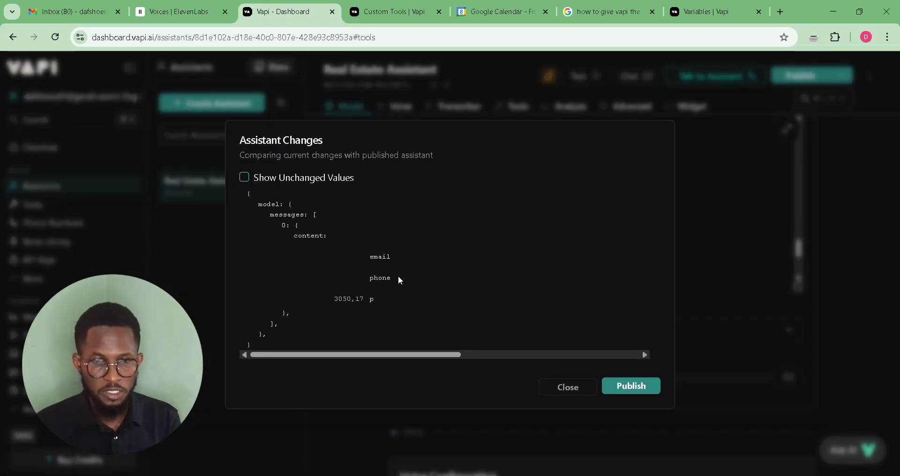
pyautogui.click(568, 388)
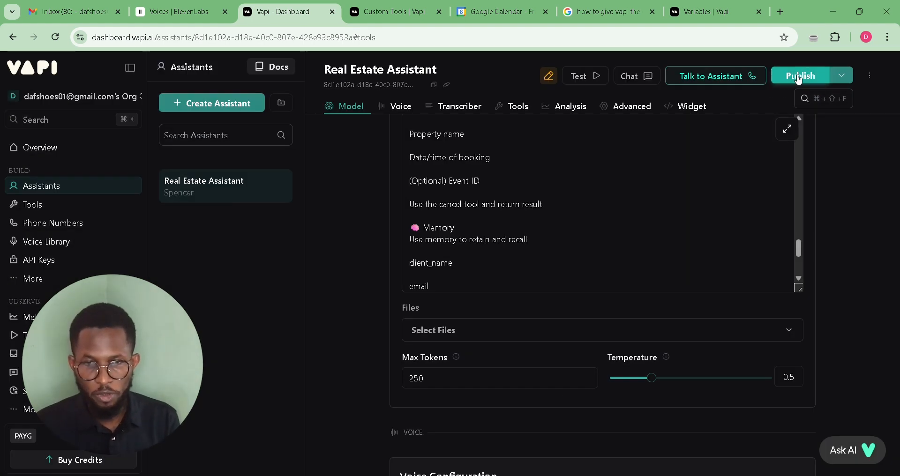
# - Review the system prompt from the Date/Time Rules through to the Memory and Outside Scope sections
pyautogui.click(510, 194)
pyautogui.scroll(15, 510, 193)
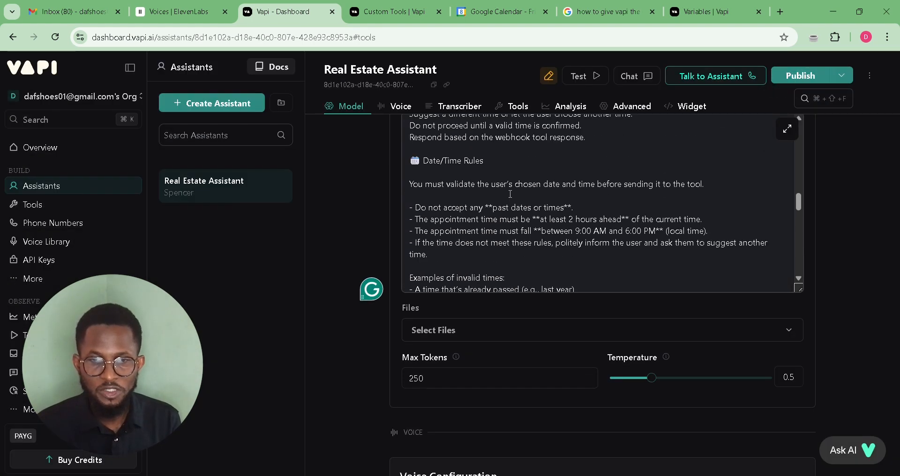
pyautogui.scroll(-5, 511, 194)
pyautogui.scroll(-10, 510, 193)
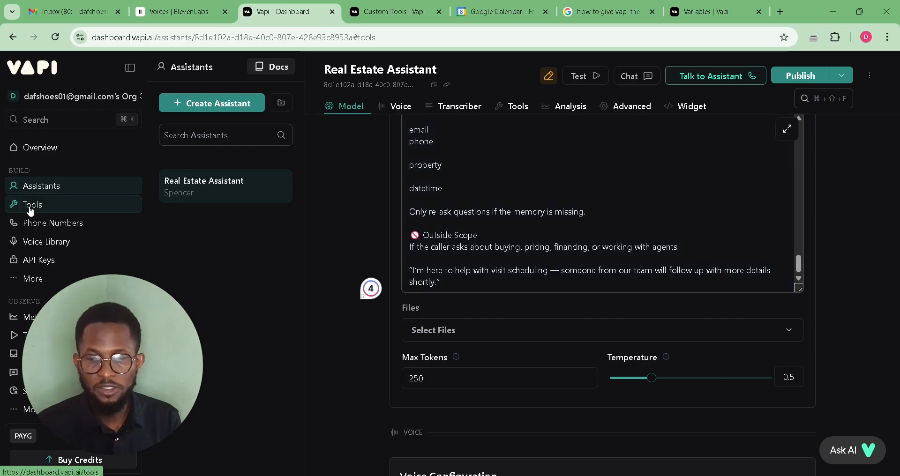
# - Open the send-appointment tool and examine its description, options and parameter properties
pyautogui.click(30, 209)
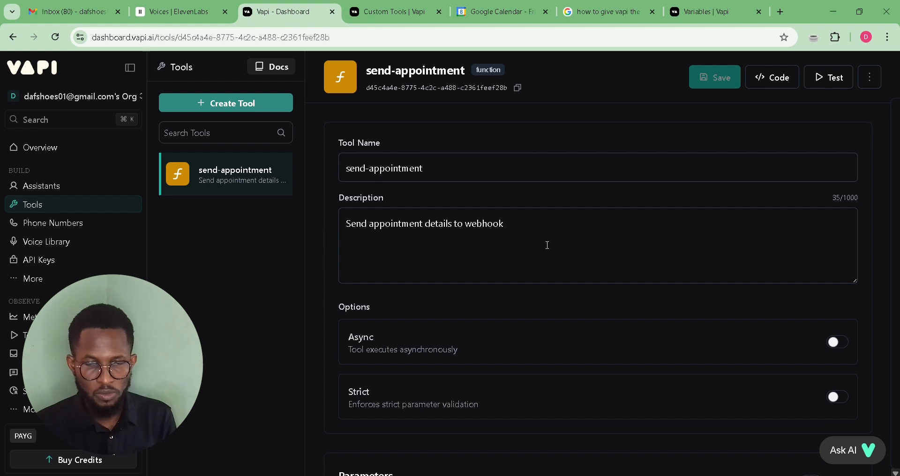
pyautogui.scroll(-4, 547, 246)
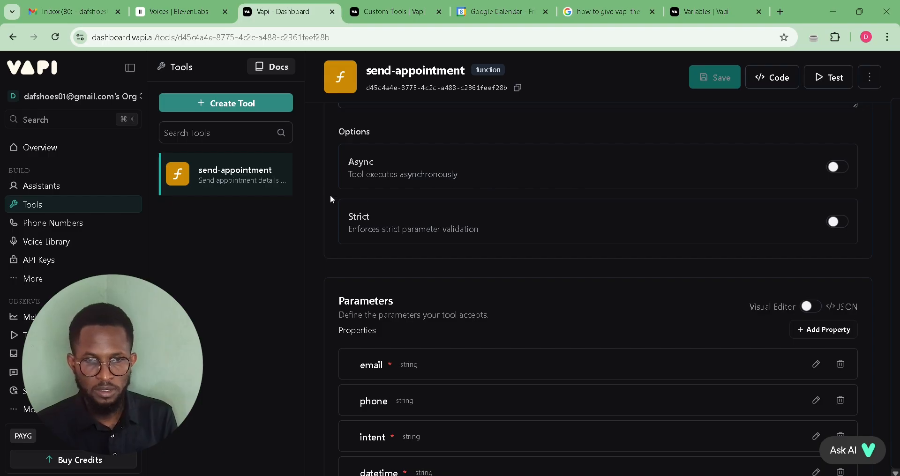
pyautogui.scroll(-3, 327, 195)
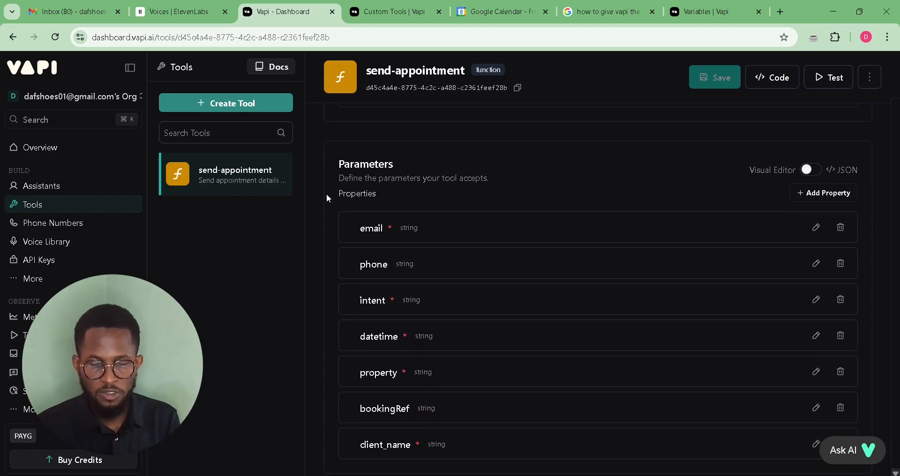
pyautogui.scroll(-1, 419, 184)
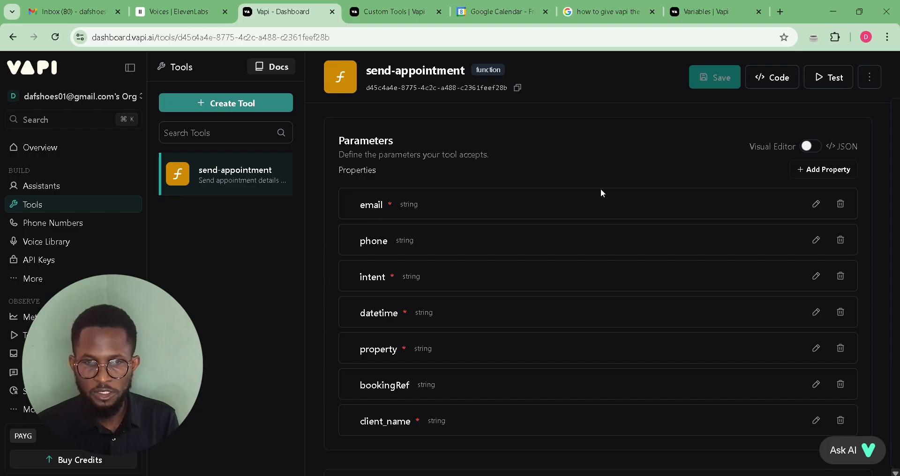
# - Open a blank property form in the tool's parameters and examine its name, type and description fields
pyautogui.click(840, 169)
pyautogui.scroll(-4, 571, 358)
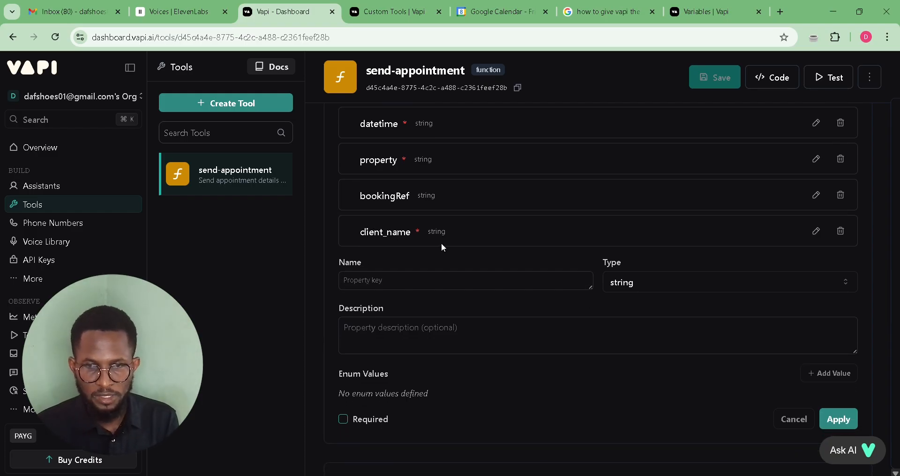
pyautogui.click(361, 337)
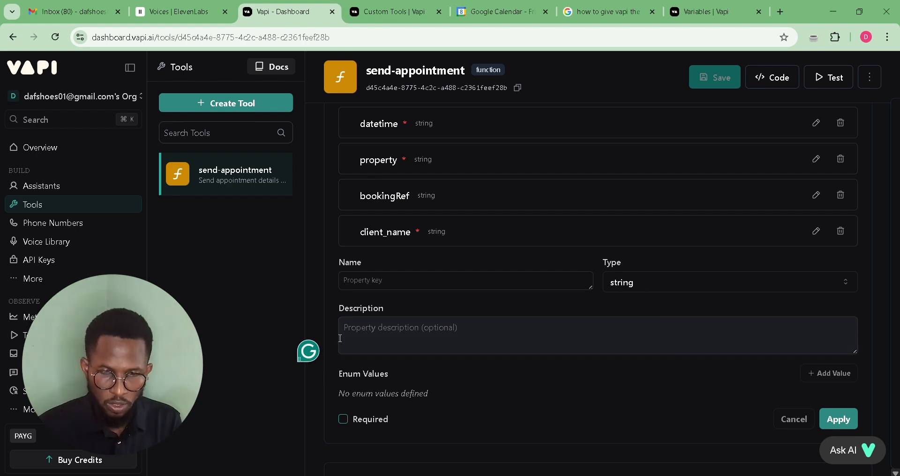
# - Open the email property of the send-appointment tool for editing
pyautogui.scroll(7, 434, 304)
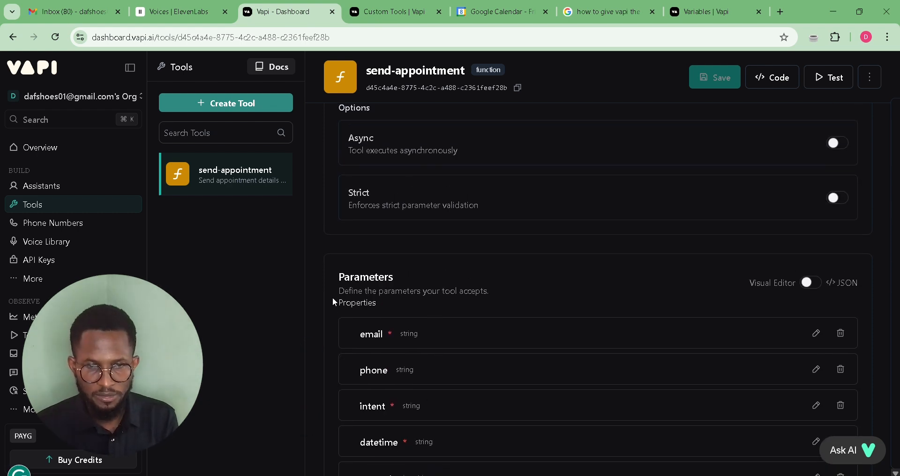
pyautogui.click(815, 335)
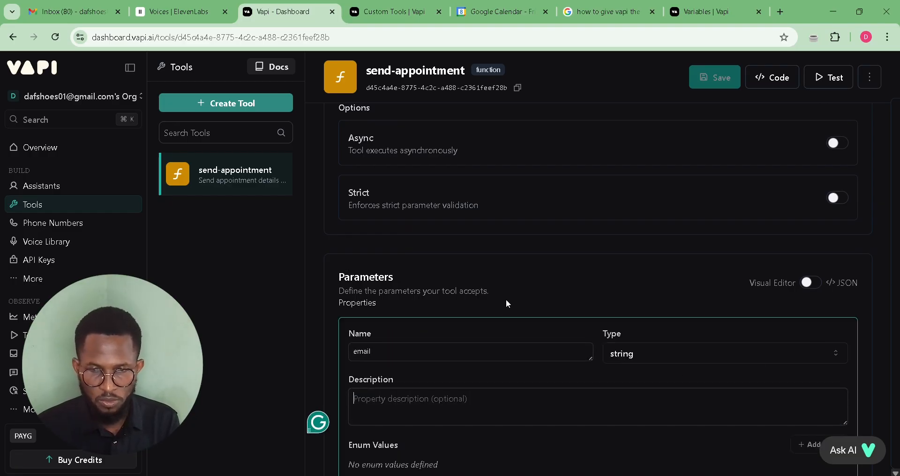
# - Turn the email property's Required option off and back on, and cancel the property edit
pyautogui.scroll(-3, 505, 299)
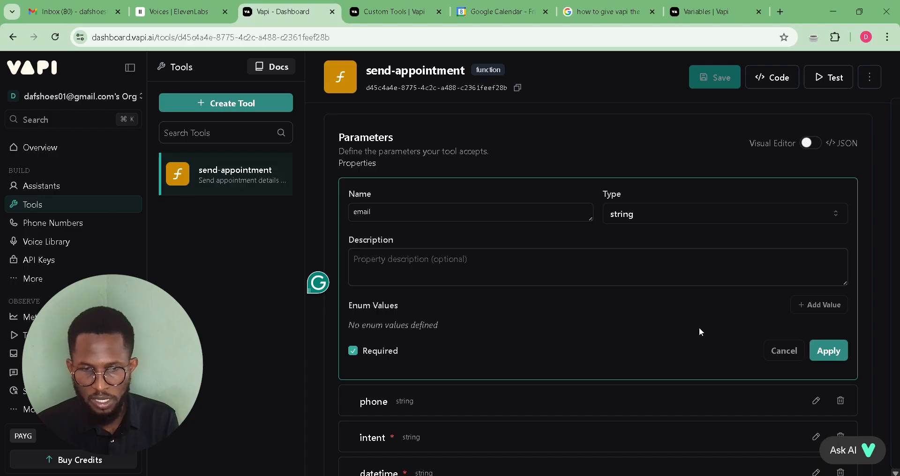
pyautogui.click(354, 351)
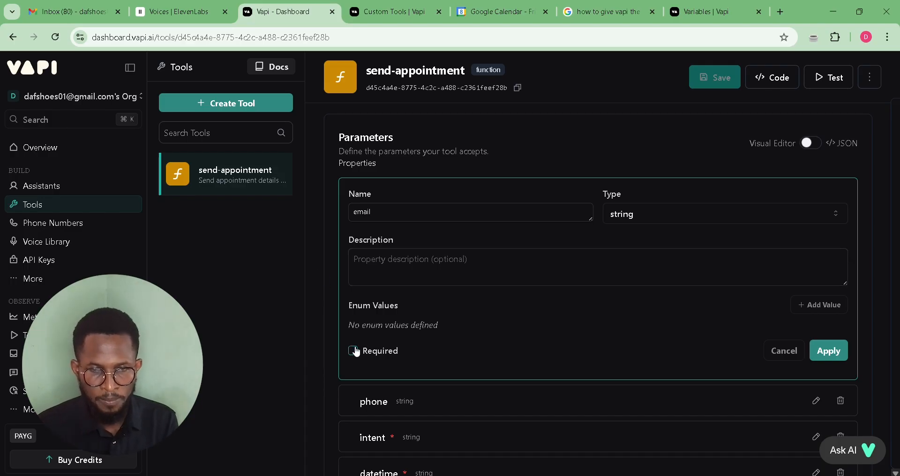
pyautogui.click(355, 351)
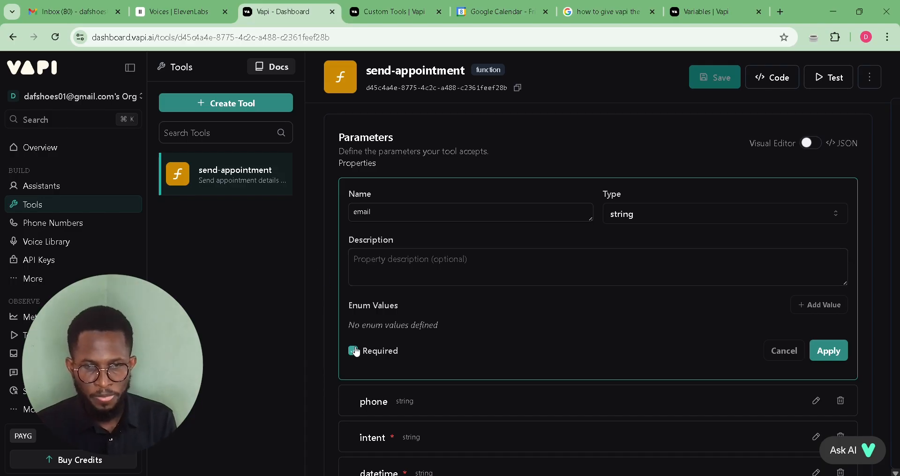
pyautogui.click(789, 351)
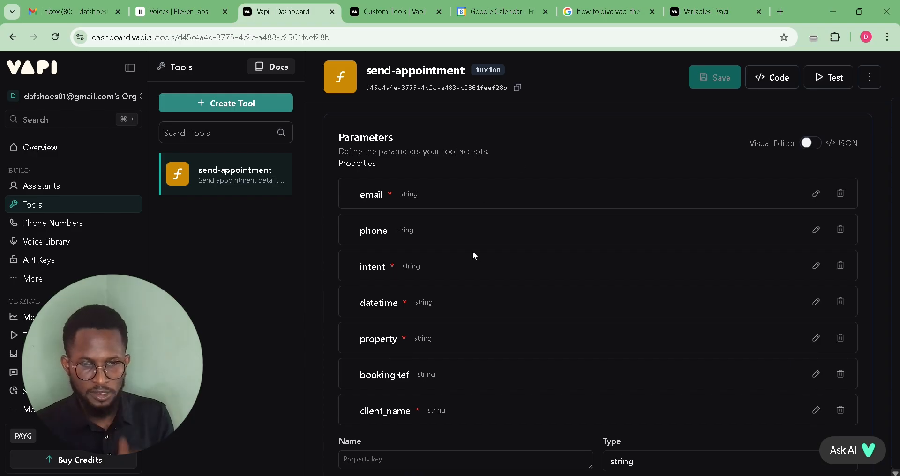
# - Review the send-appointment tool's property list and discard the blank property form beneath it
pyautogui.scroll(1, 477, 262)
pyautogui.scroll(-3, 477, 262)
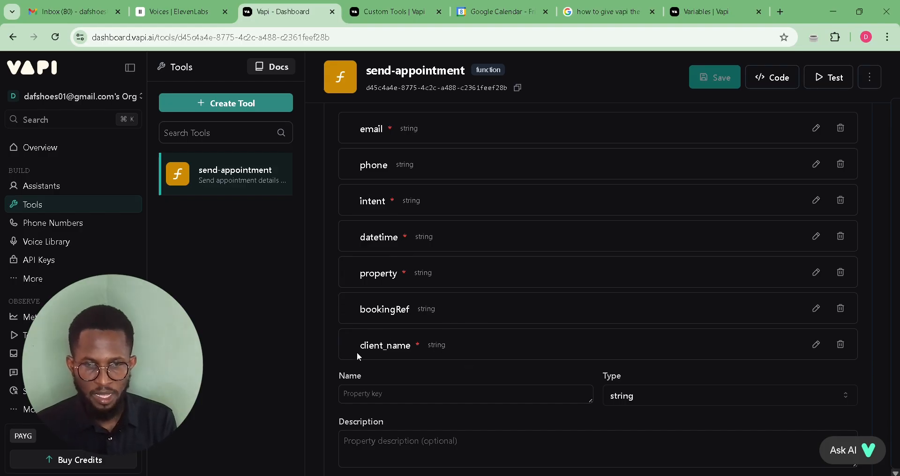
pyautogui.scroll(-1, 400, 355)
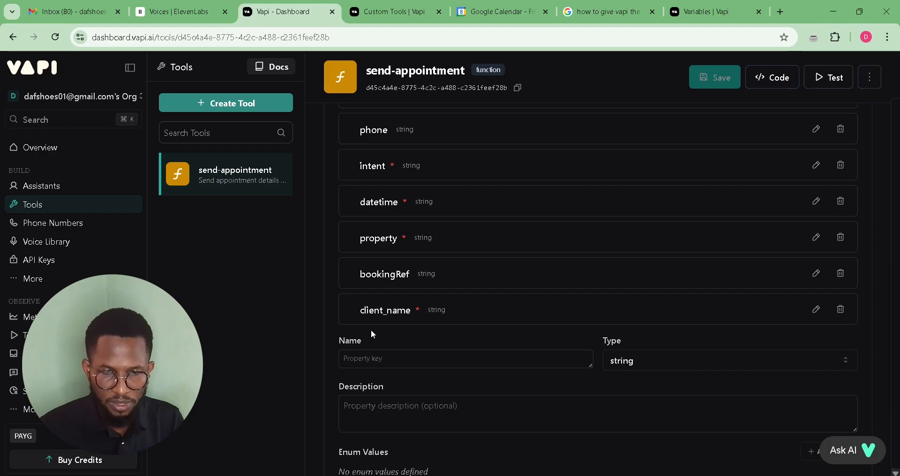
pyautogui.scroll(-7, 373, 335)
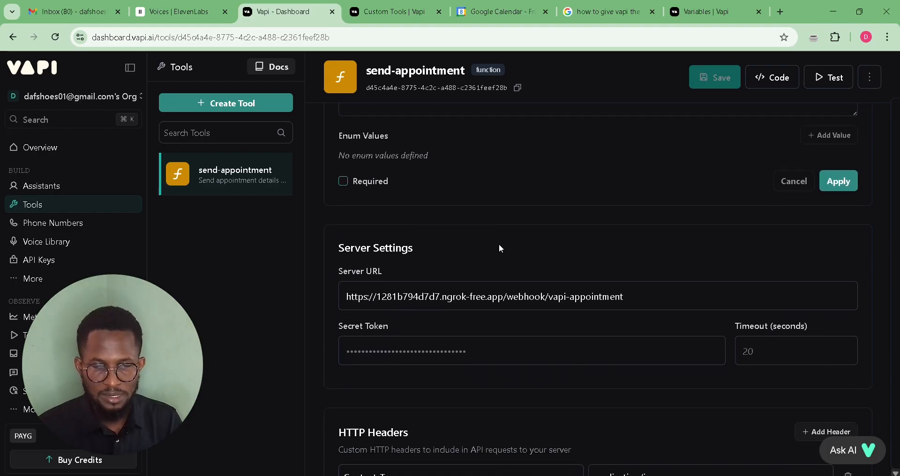
pyautogui.scroll(-1, 499, 248)
pyautogui.scroll(2, 813, 161)
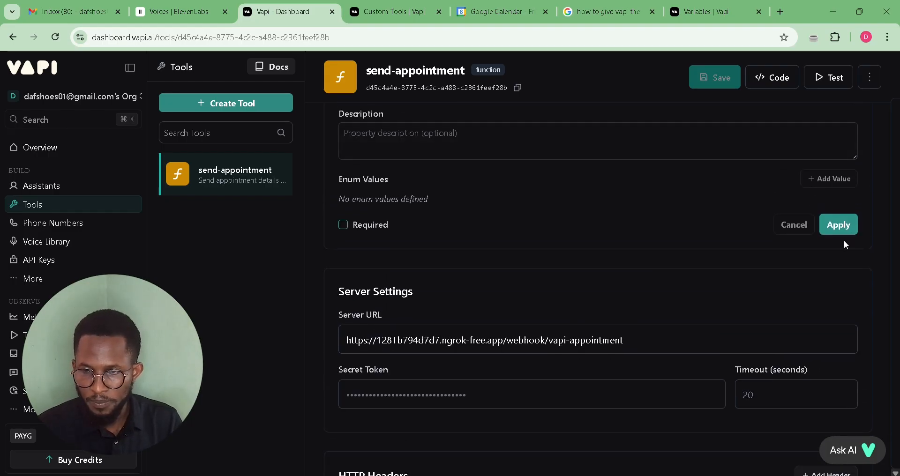
pyautogui.click(793, 226)
# - Examine the tool's HTTP headers, its Request Start message options and the Server URL in Server Settings
pyautogui.scroll(-3, 455, 273)
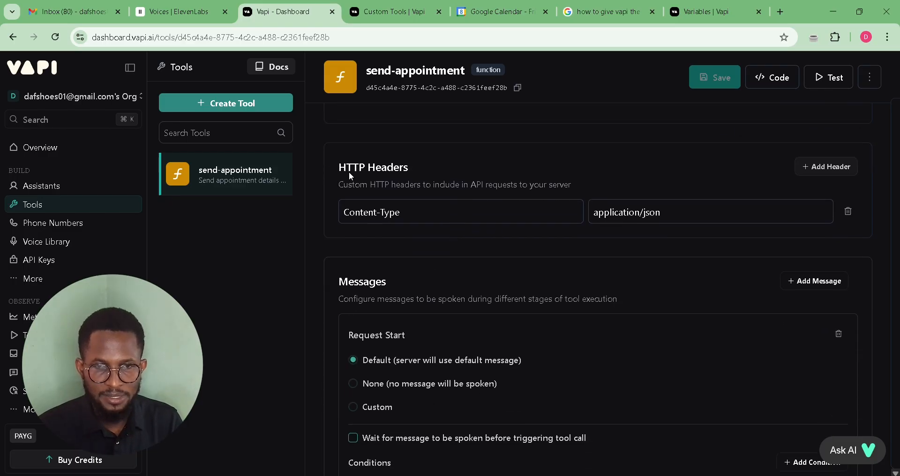
pyautogui.scroll(-1, 457, 183)
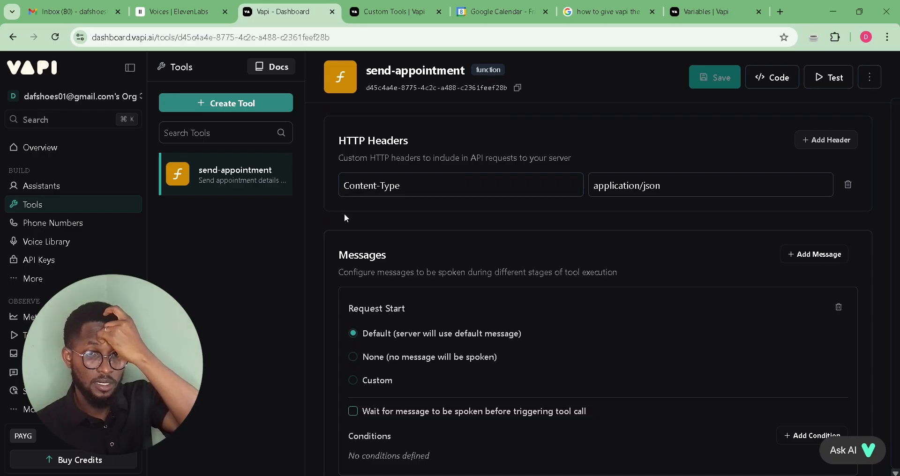
pyautogui.click(422, 189)
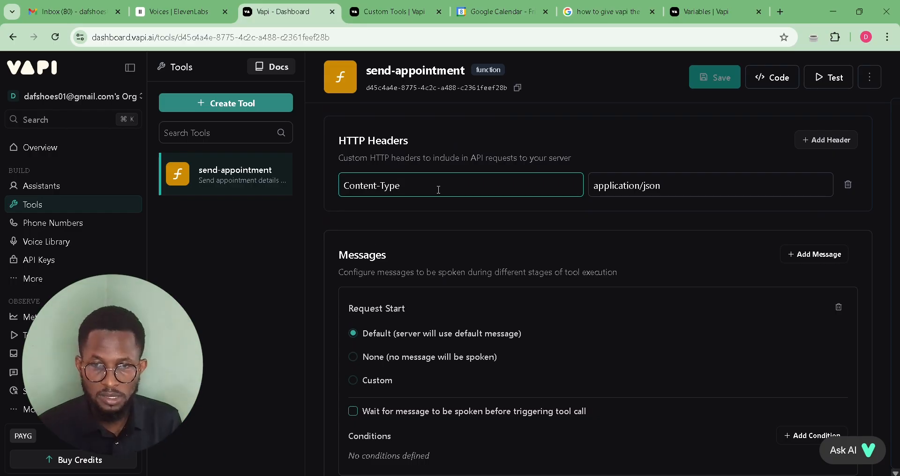
pyautogui.click(677, 188)
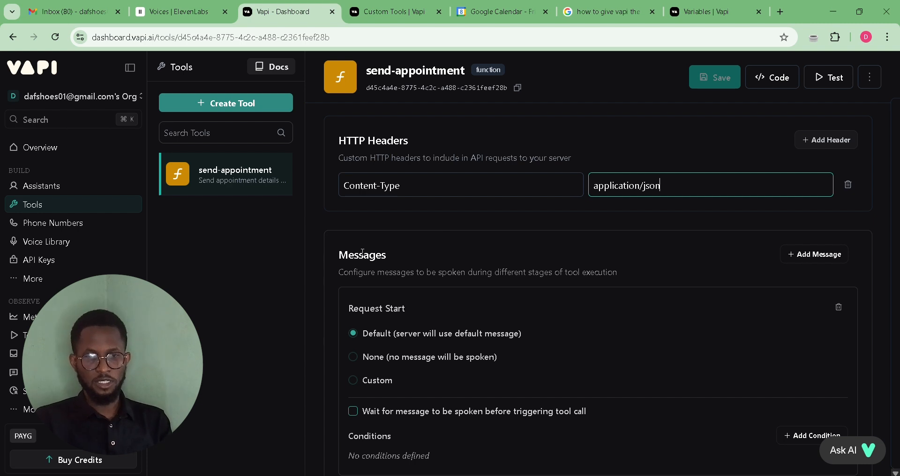
pyautogui.scroll(-1, 355, 243)
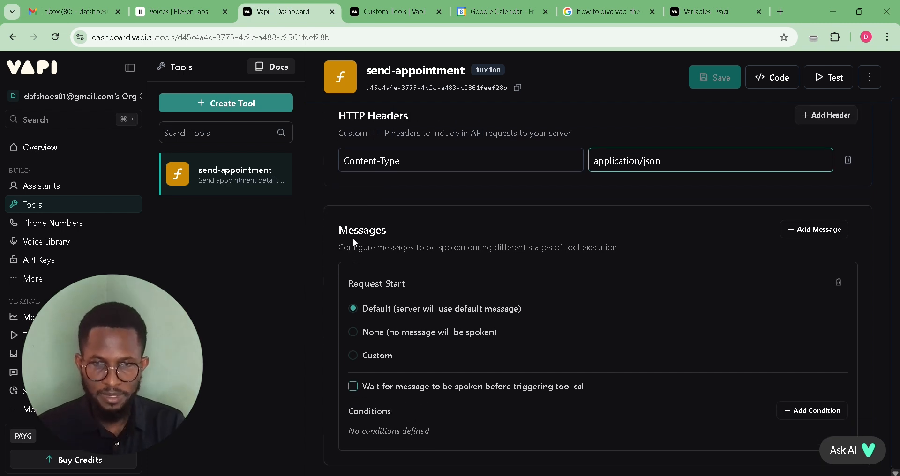
pyautogui.scroll(5, 355, 241)
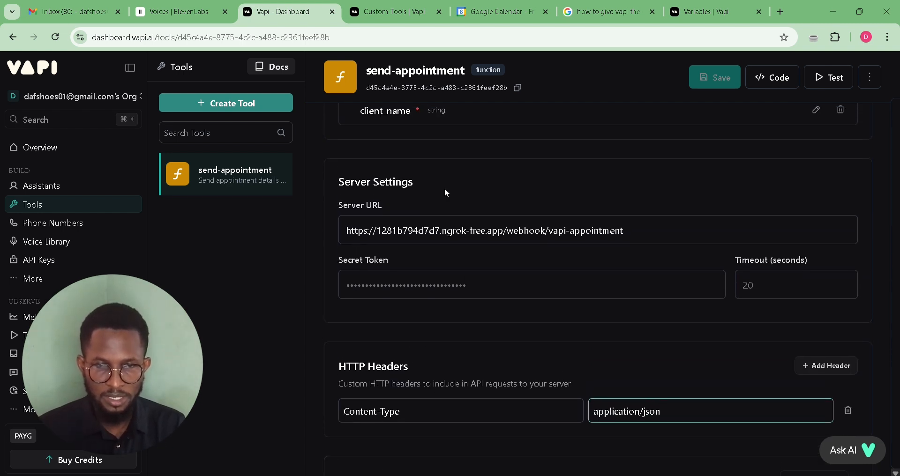
pyautogui.scroll(-2, 446, 189)
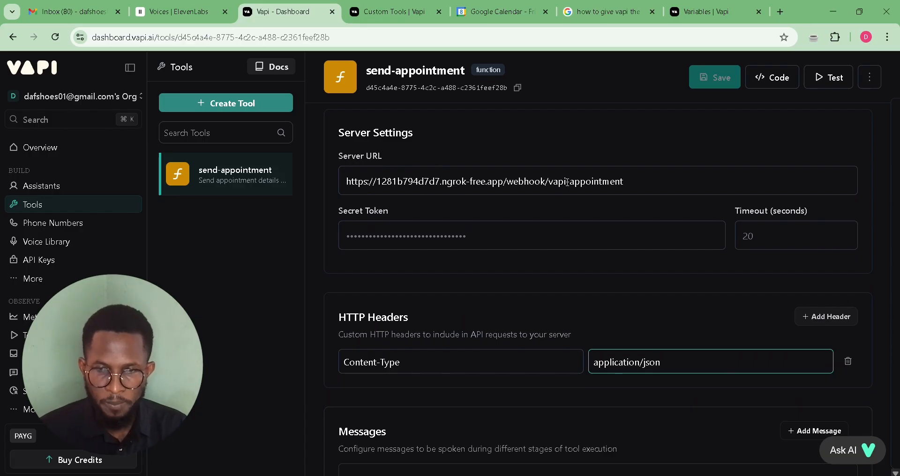
pyautogui.click(651, 185)
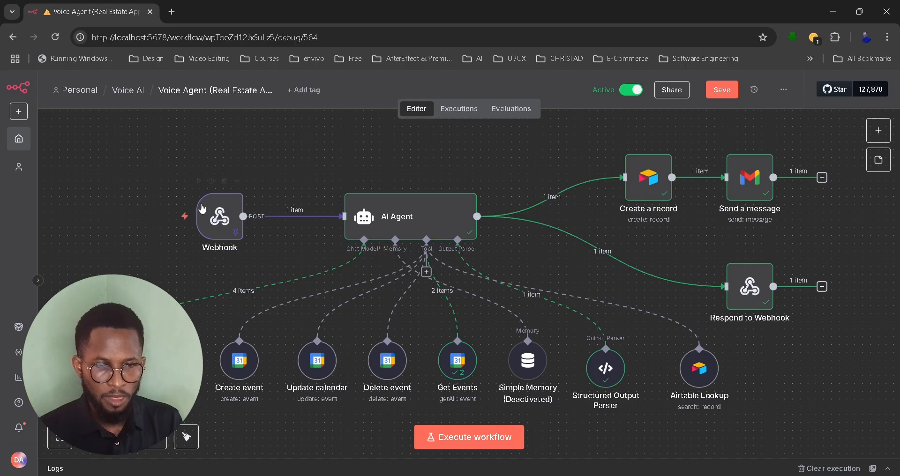
# - Open the Webhook node in the n8n workflow and check the ngrok forwarding address in the Command Prompt window
pyautogui.doubleClick(221, 220)
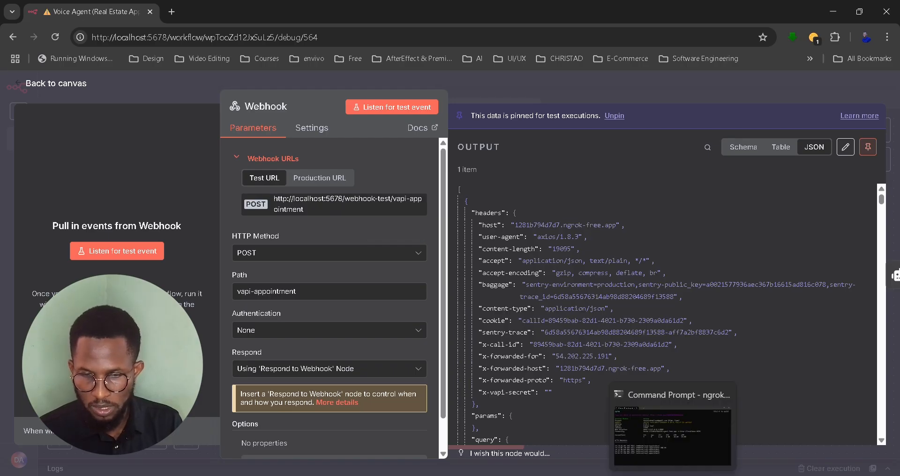
pyautogui.click(662, 443)
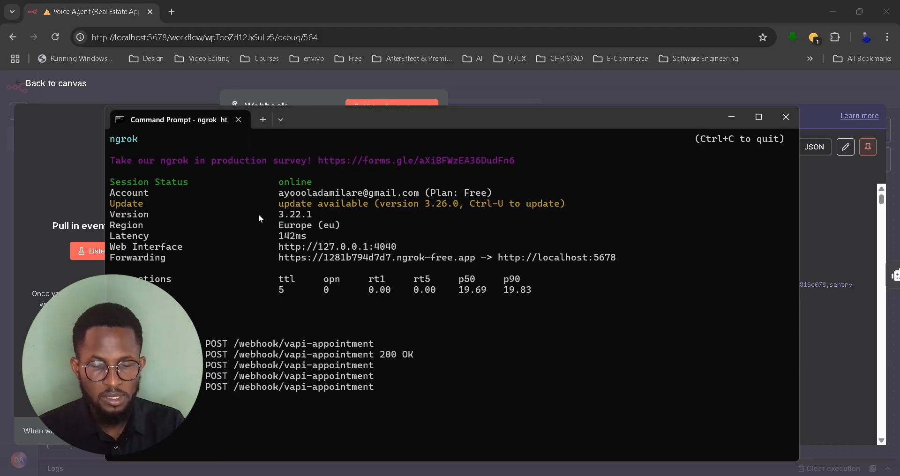
pyautogui.hotkey('alt', 'Tab')
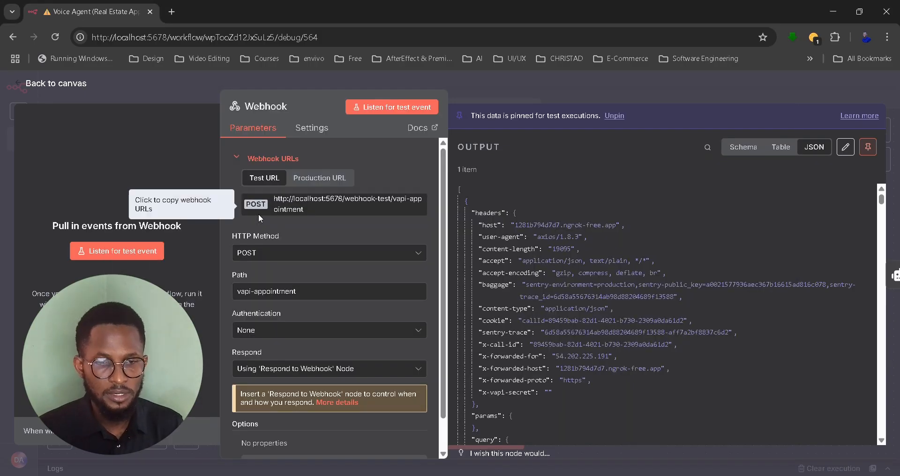
pyautogui.click(312, 212)
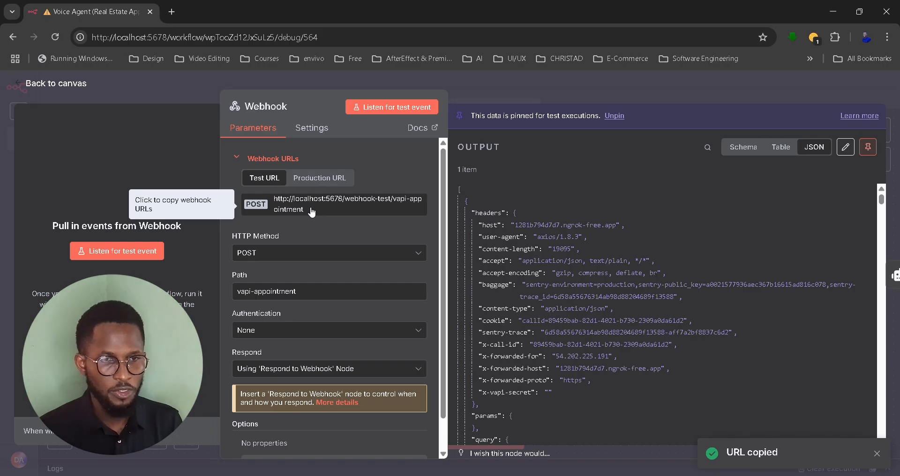
pyautogui.hotkey('alt', 'Tab')
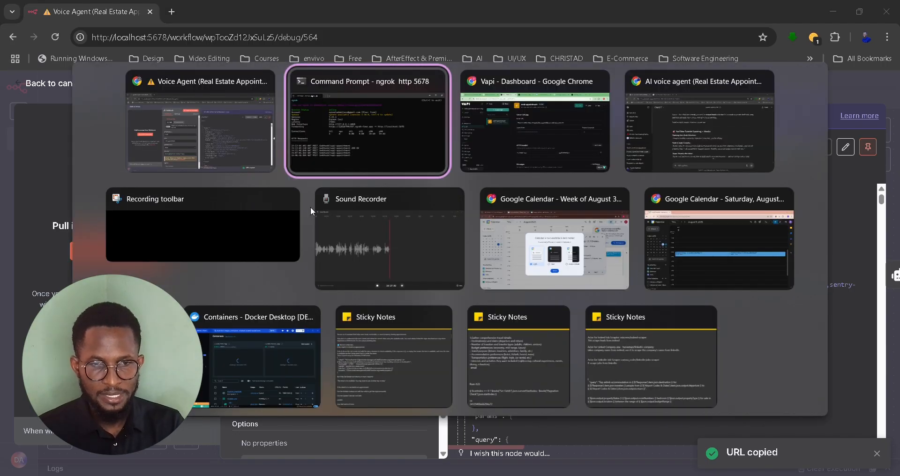
pyautogui.hotkey('alt', 'Tab')
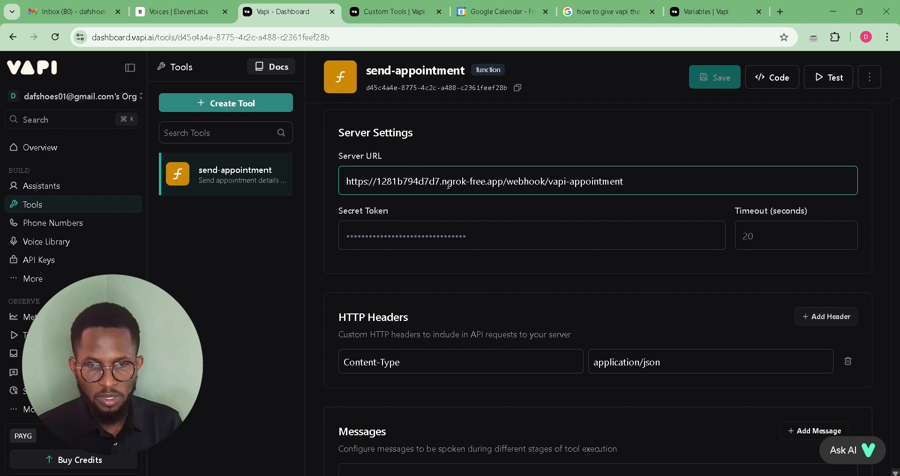
pyautogui.click(650, 182)
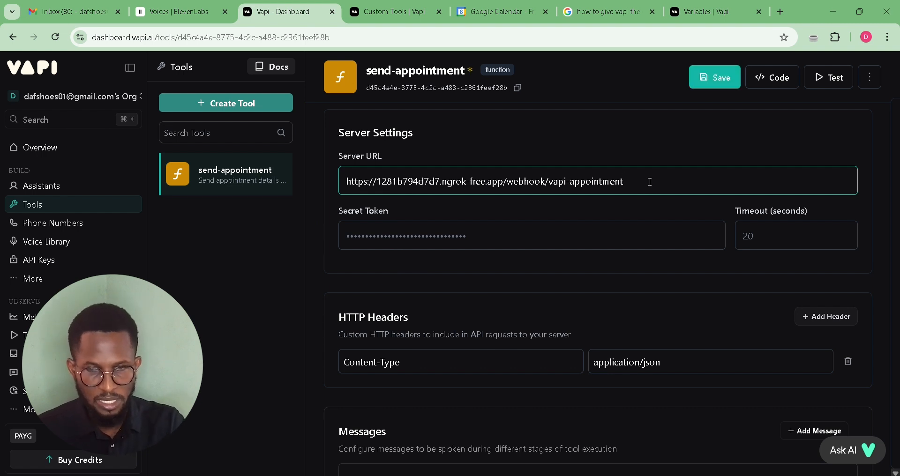
pyautogui.hotkey('ctrl', 'v')
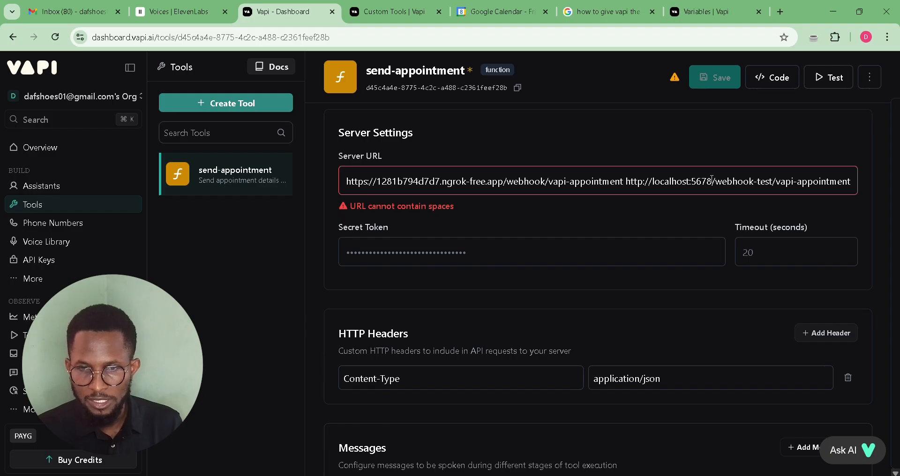
pyautogui.moveTo(712, 181); pyautogui.dragTo(628, 189)
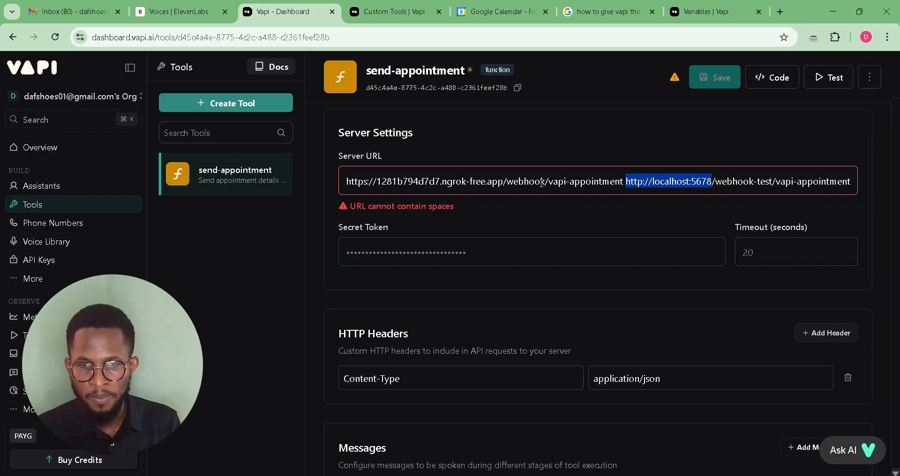
# - Show the Webhook node's Production URL in n8n and return to the workflow canvas
pyautogui.hotkey('alt', 'Tab')
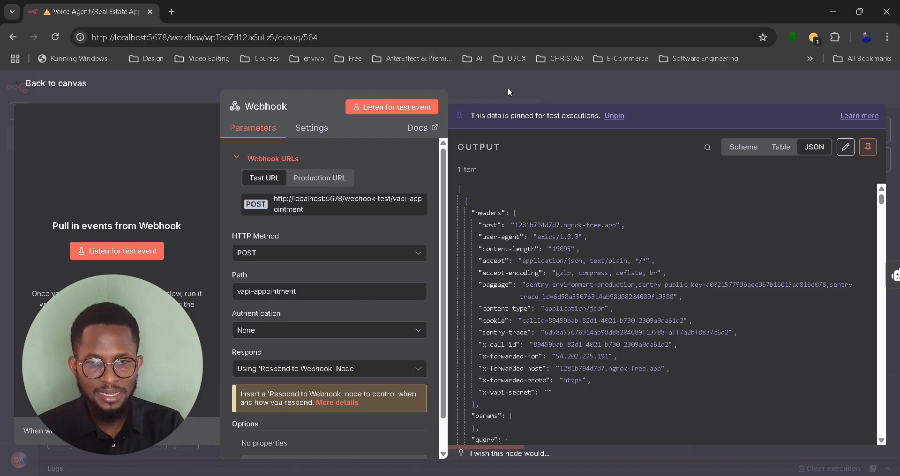
pyautogui.click(324, 180)
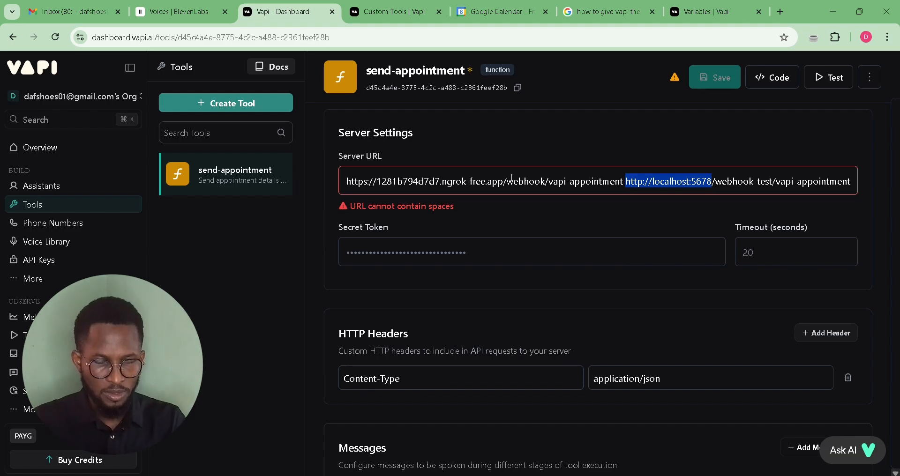
pyautogui.hotkey('alt', 'Tab')
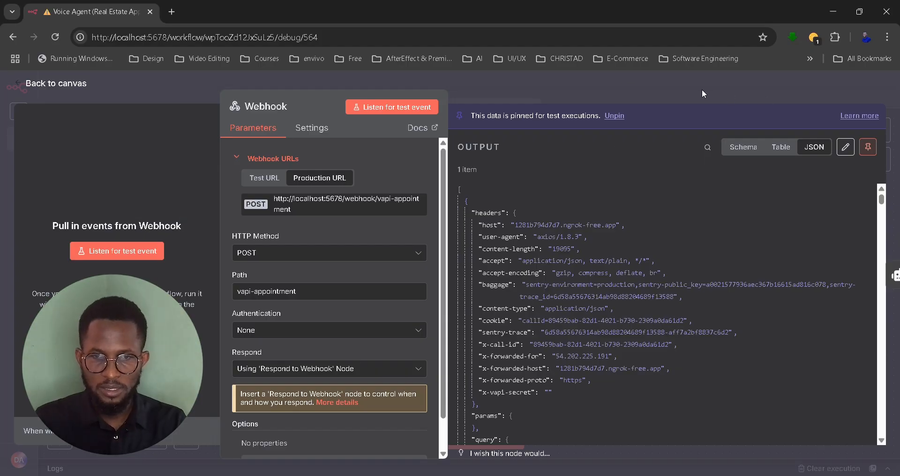
pyautogui.click(702, 90)
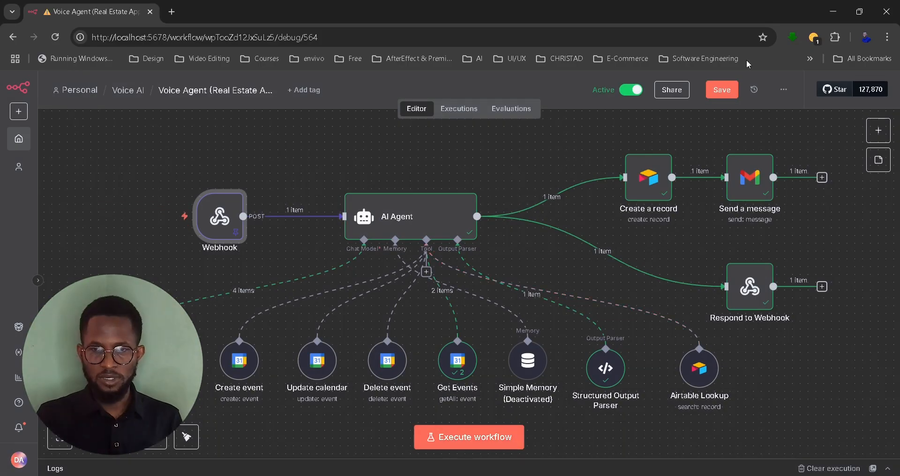
pyautogui.moveTo(560, 187)
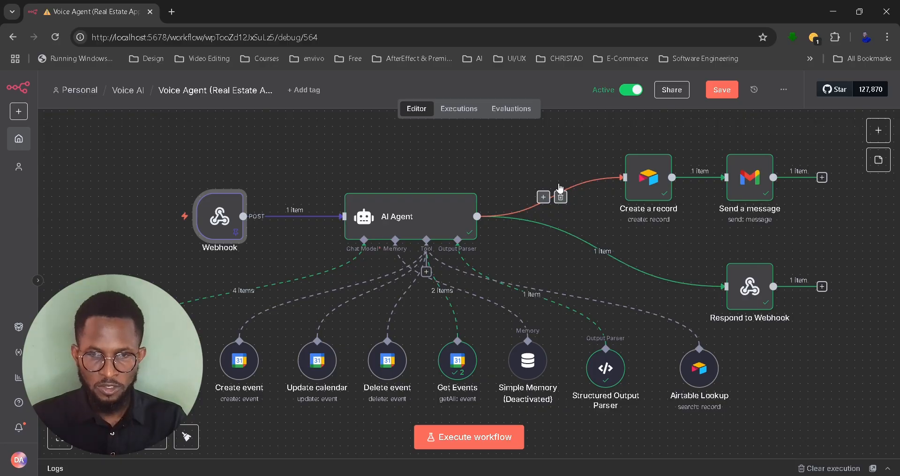
pyautogui.hotkey('alt', 'Tab')
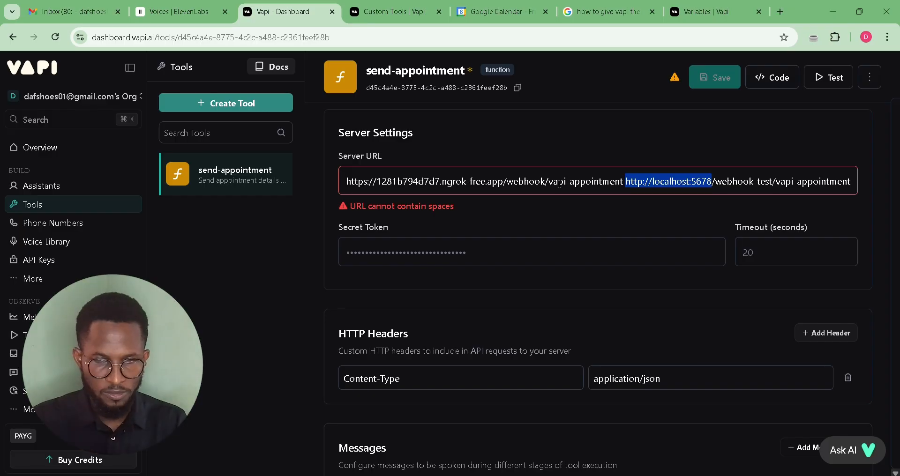
pyautogui.click(726, 181)
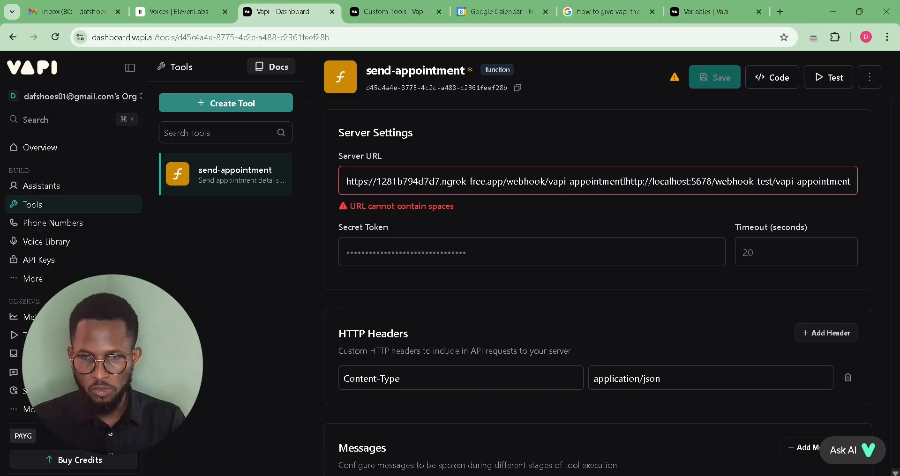
pyautogui.moveTo(626, 181); pyautogui.dragTo(860, 184)
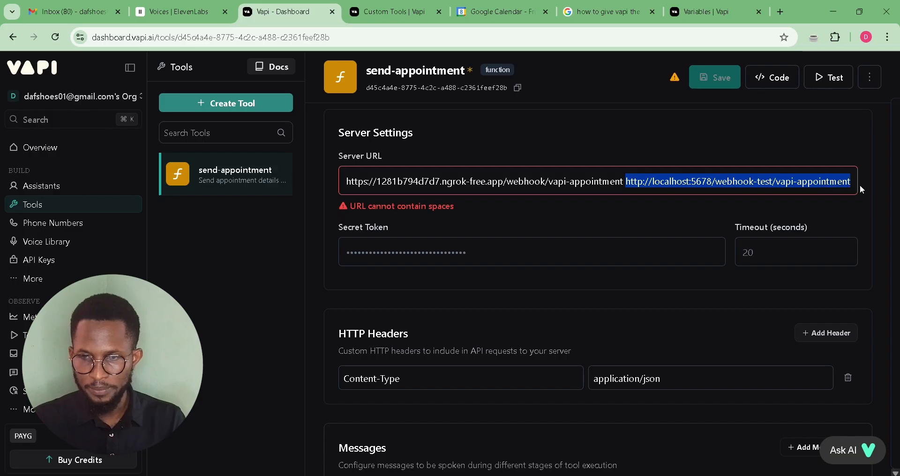
pyautogui.press('BackSpace')
# - Switch to the n8n workflow and open the Groq Chat Model node connected to the AI Agent
pyautogui.hotkey('alt', 'Tab')
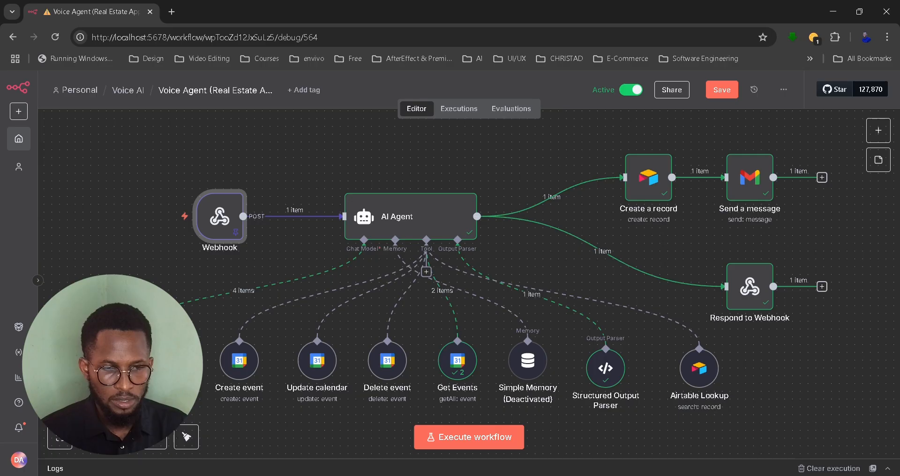
pyautogui.doubleClick(123, 360)
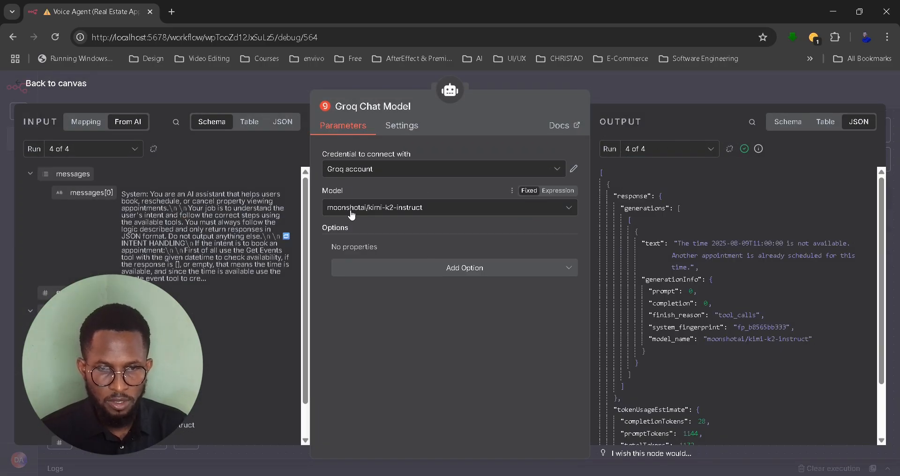
# - Browse the models available for the Groq Chat Model node, keep moonshotai/kimi-k2-instruct, and return to the workflow canvas
pyautogui.click(402, 209)
pyautogui.scroll(-5, 399, 334)
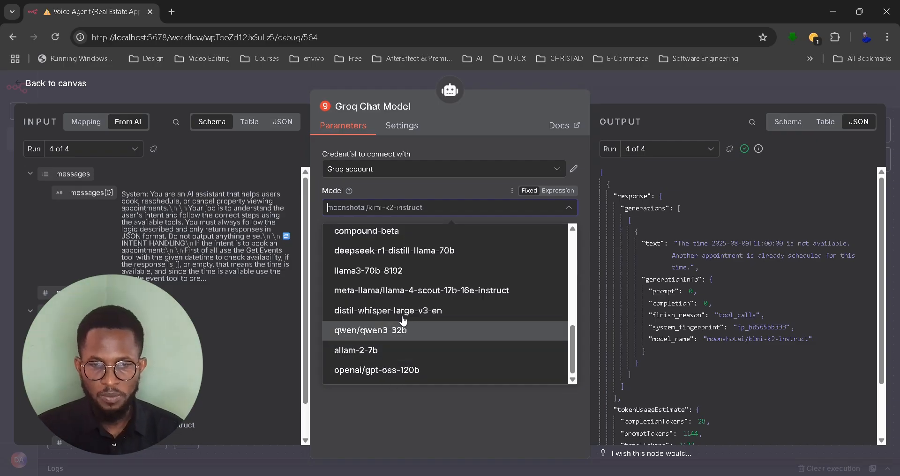
pyautogui.scroll(5, 428, 267)
pyautogui.scroll(-6, 428, 269)
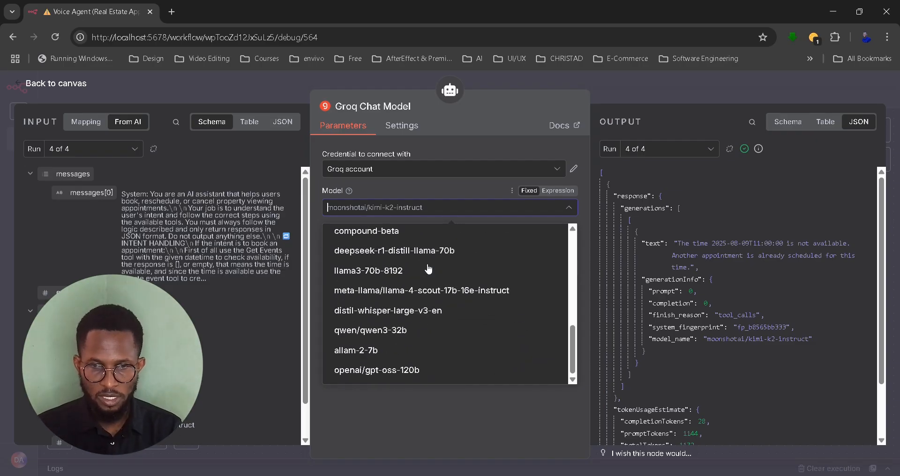
pyautogui.click(417, 413)
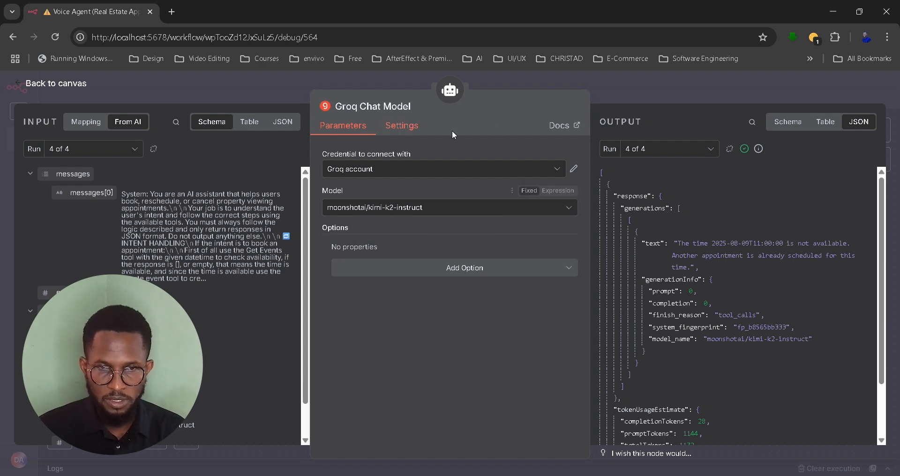
pyautogui.click(634, 97)
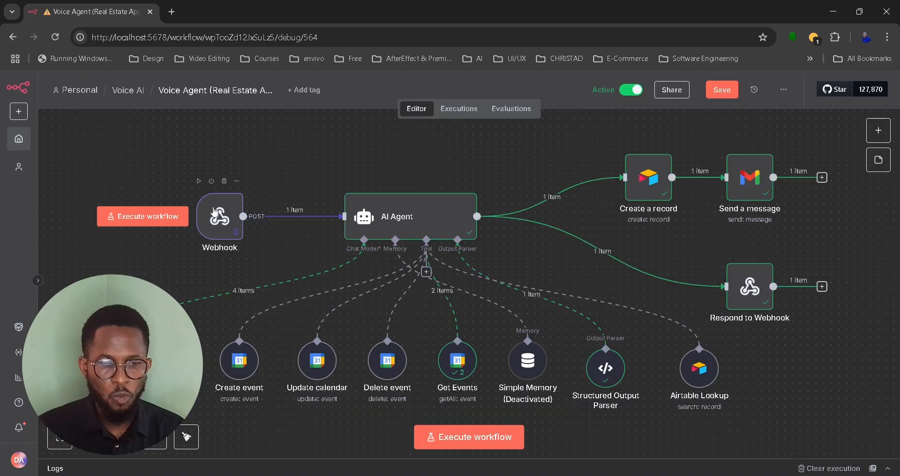
# - Open the Webhook node and examine the send-appointment tool-call arguments in its pinned JSON output
pyautogui.doubleClick(213, 207)
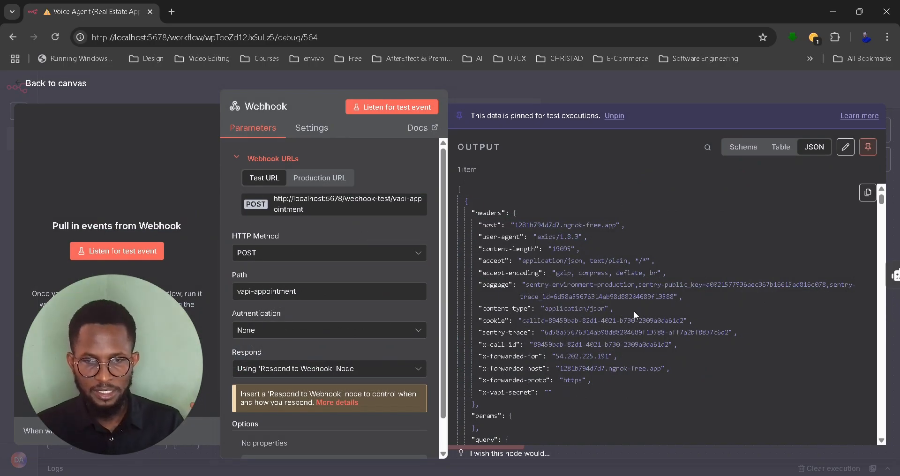
pyautogui.scroll(-5, 634, 311)
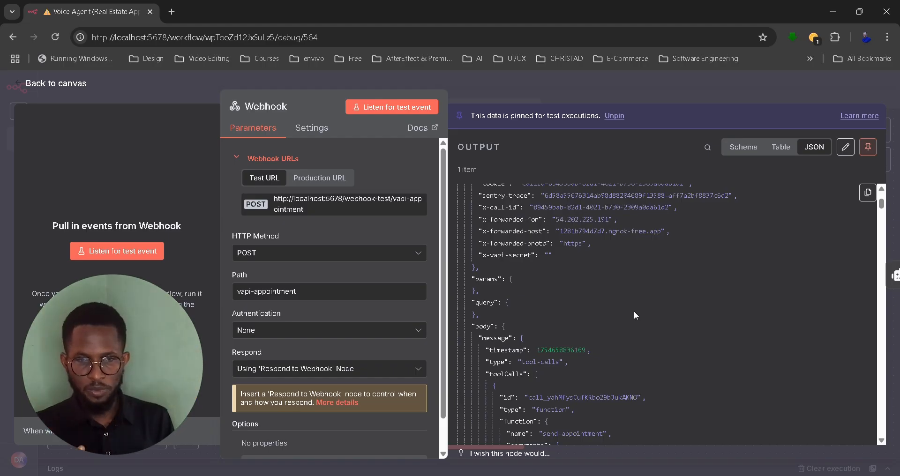
pyautogui.scroll(3, 633, 311)
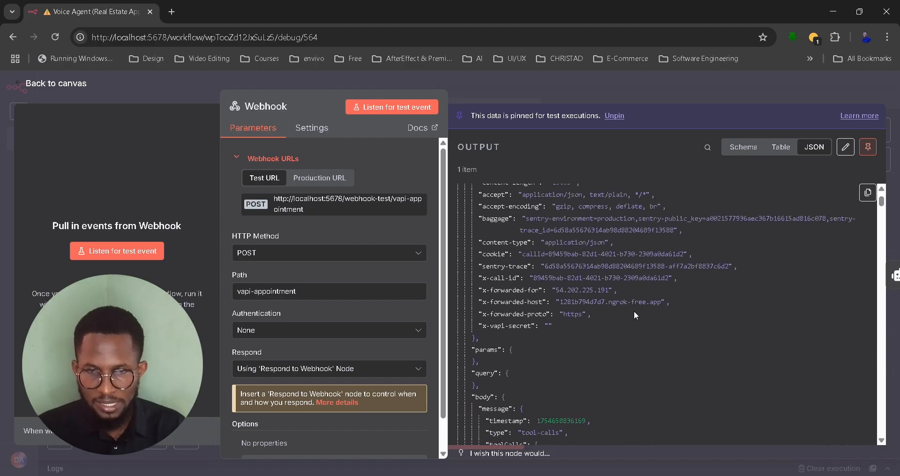
pyautogui.scroll(-5, 635, 311)
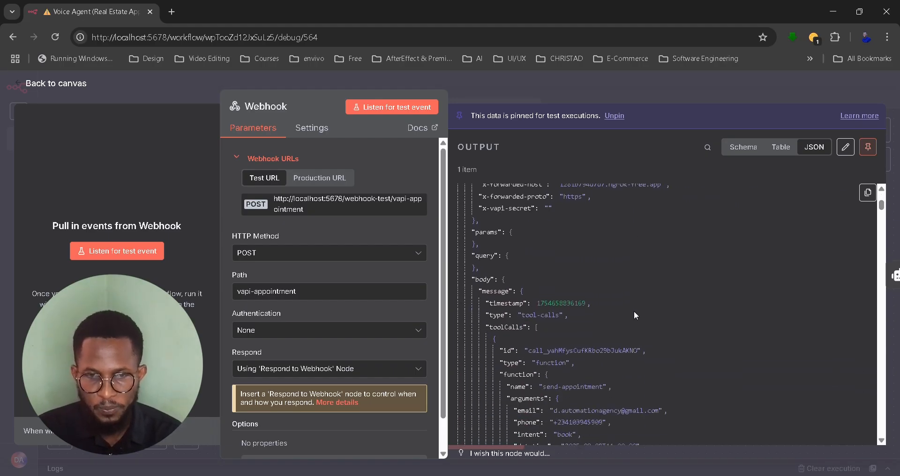
pyautogui.scroll(-1, 634, 310)
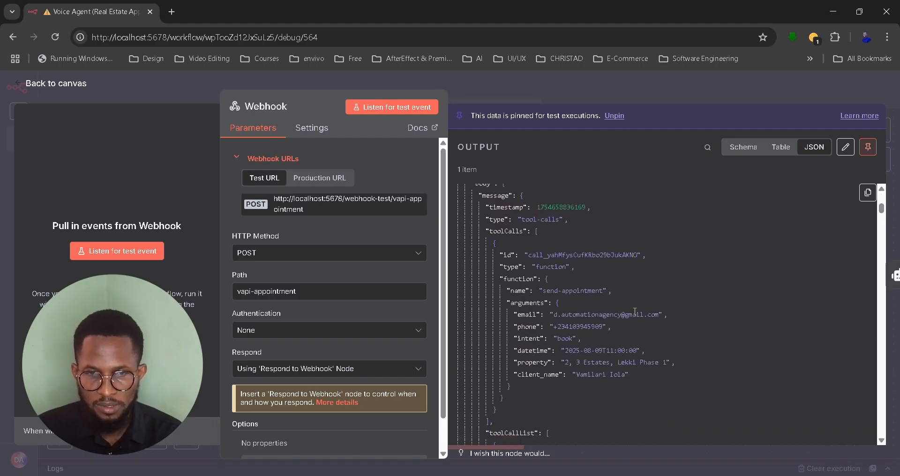
pyautogui.scroll(-2, 595, 273)
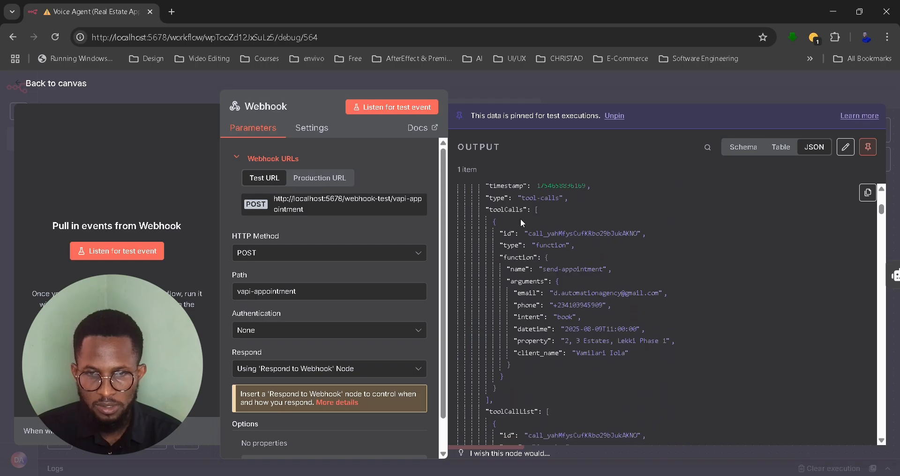
pyautogui.scroll(-4, 618, 281)
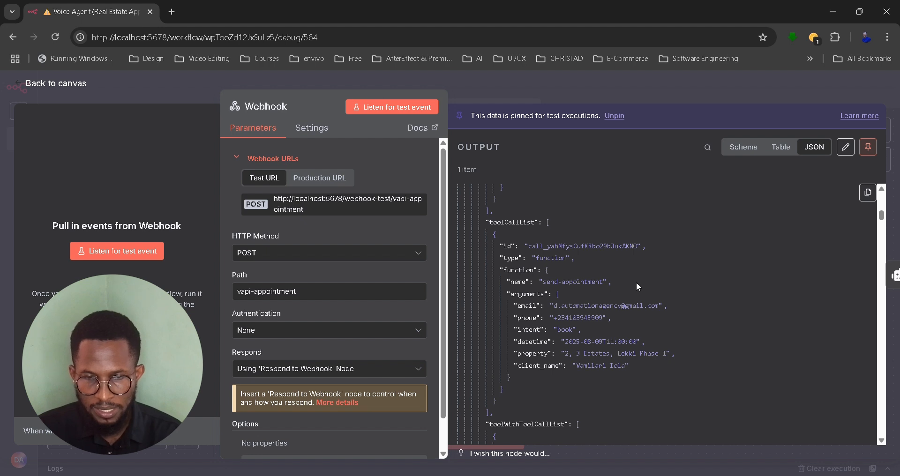
pyautogui.scroll(-3, 636, 283)
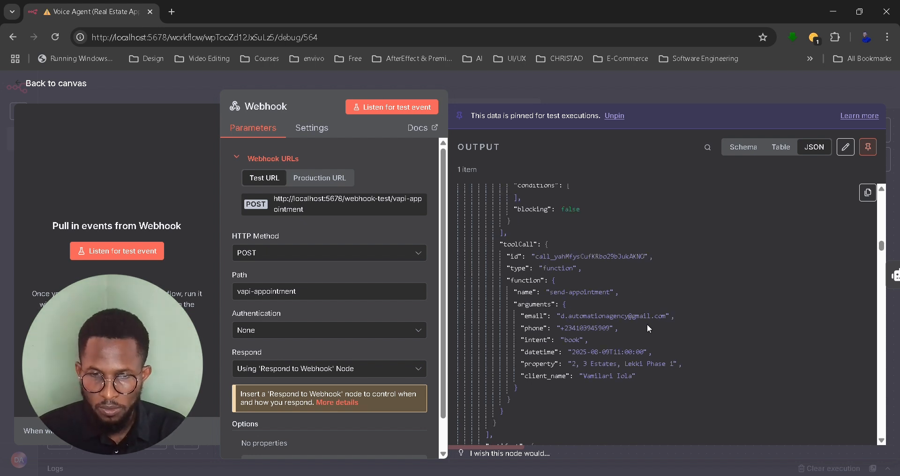
pyautogui.scroll(-1, 649, 329)
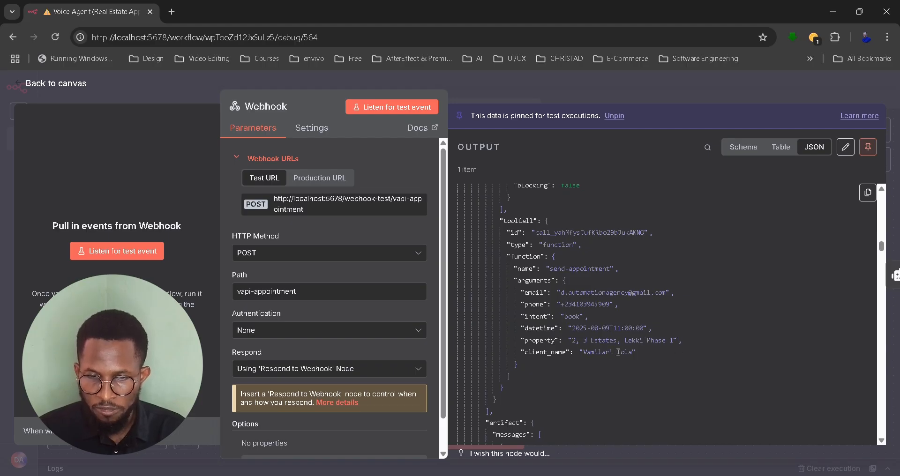
# - Examine the artifact messages and conversation history in the Webhook node's JSON output, and return to the workflow canvas
pyautogui.scroll(-5, 696, 355)
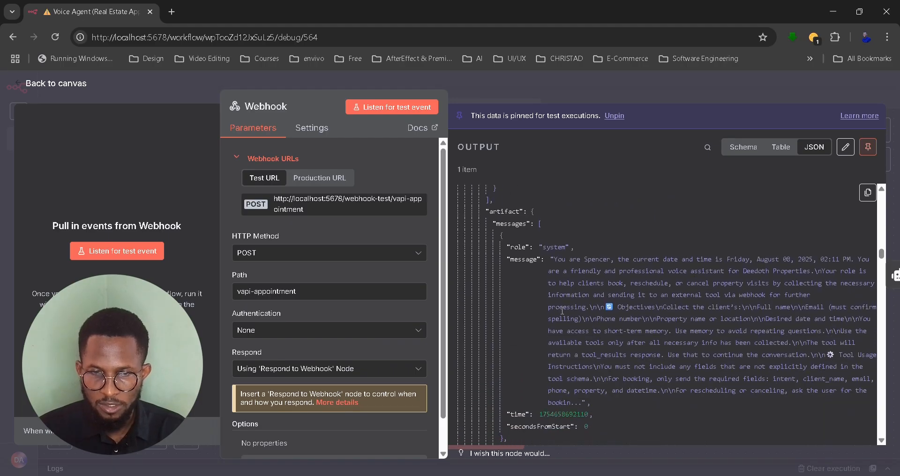
pyautogui.scroll(-8, 562, 311)
pyautogui.scroll(-10, 561, 310)
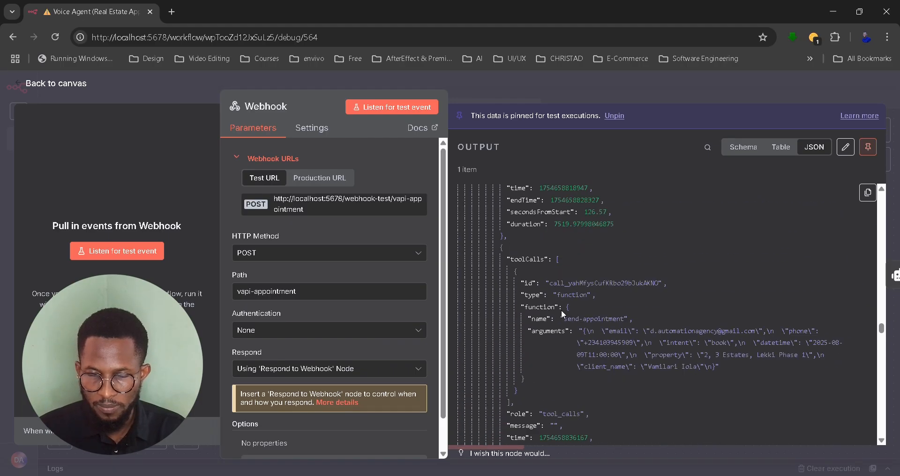
pyautogui.scroll(10, 708, 323)
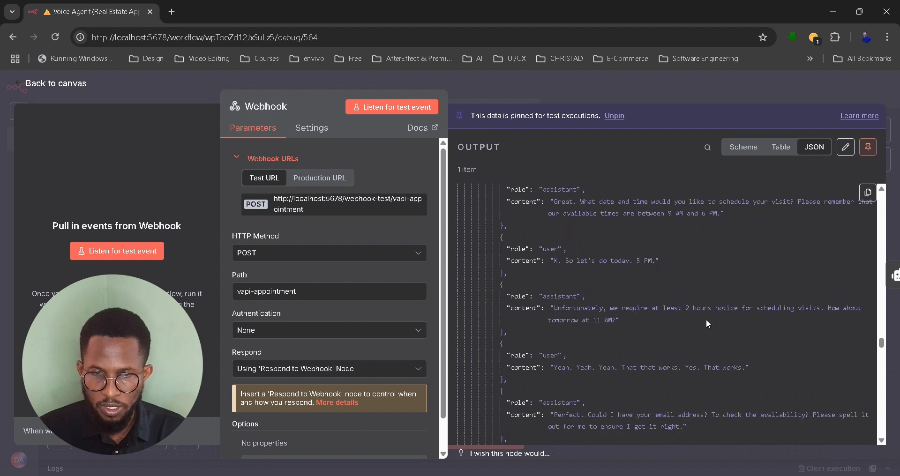
pyautogui.scroll(10, 706, 319)
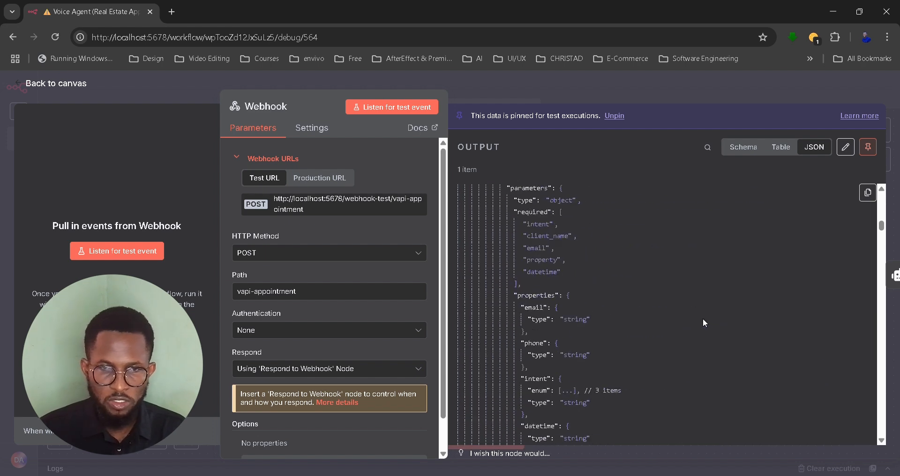
pyautogui.click(632, 83)
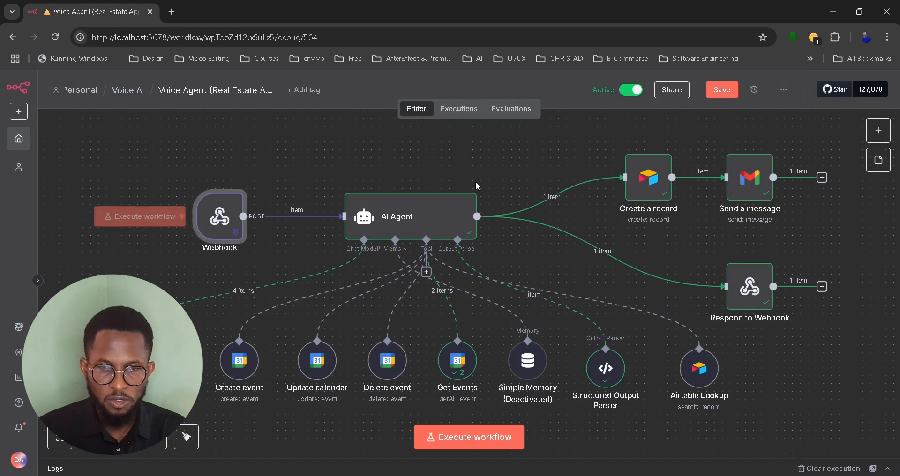
# - Open the AI Agent node and locate the send-appointment arguments under toolCallList[0] in its Webhook input data
pyautogui.click(426, 224)
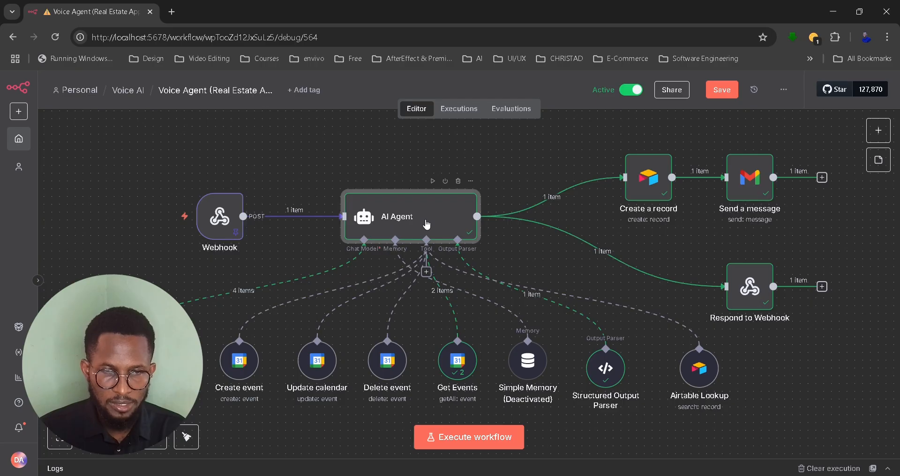
pyautogui.doubleClick(425, 218)
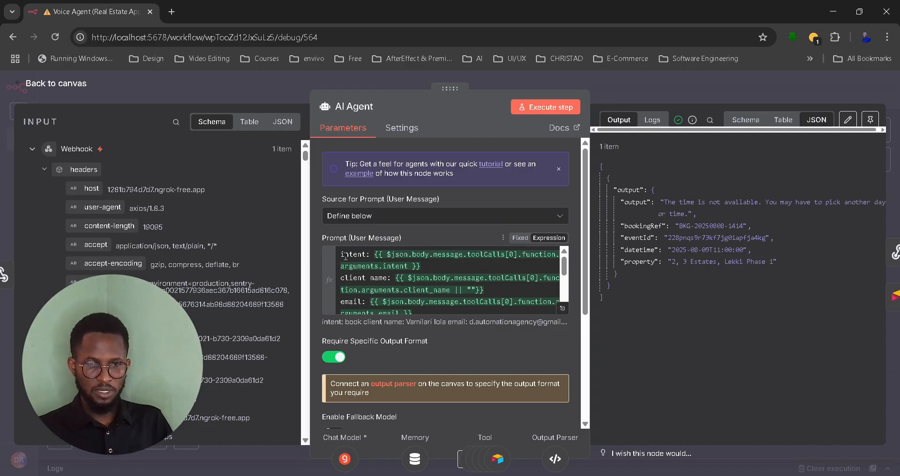
pyautogui.click(454, 265)
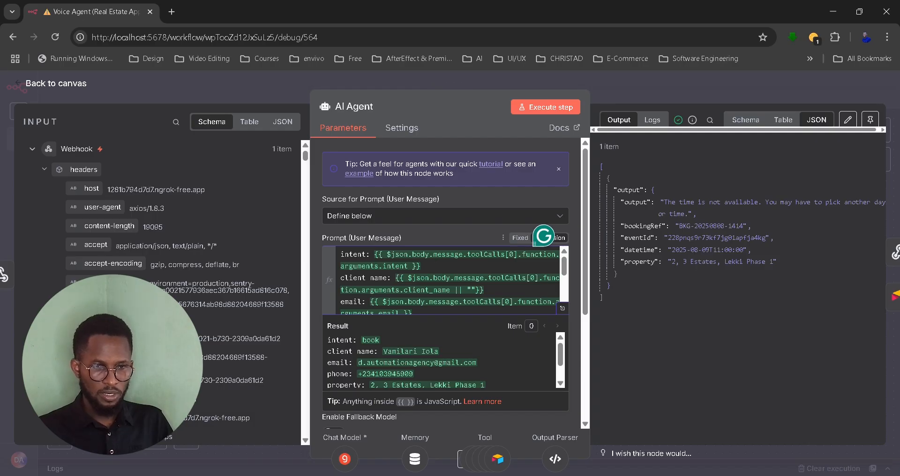
pyautogui.scroll(-5, 178, 235)
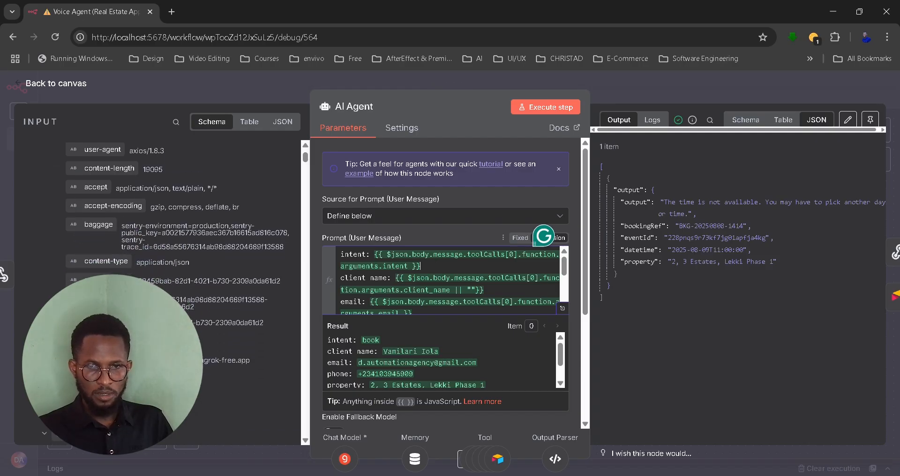
pyautogui.scroll(-10, 178, 282)
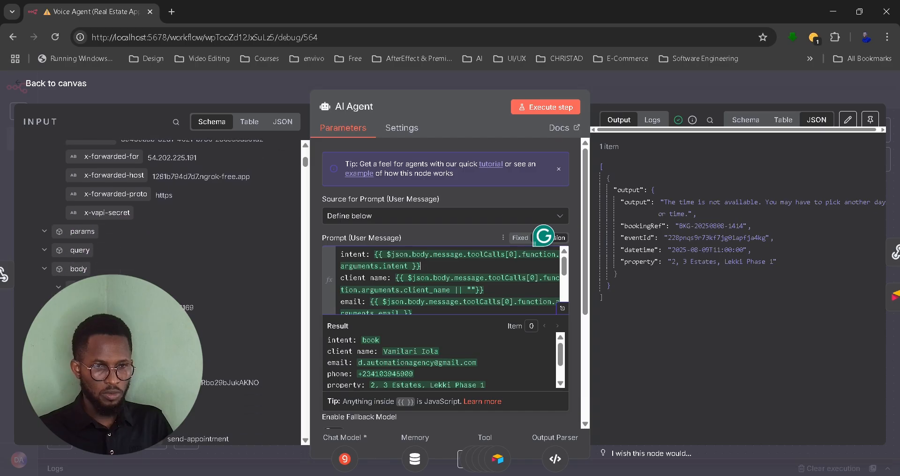
pyautogui.scroll(-5, 178, 281)
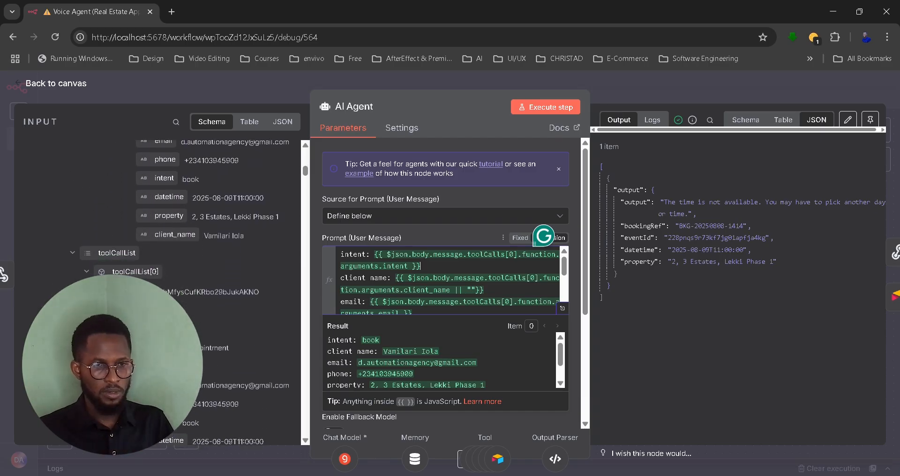
pyautogui.scroll(-1, 243, 274)
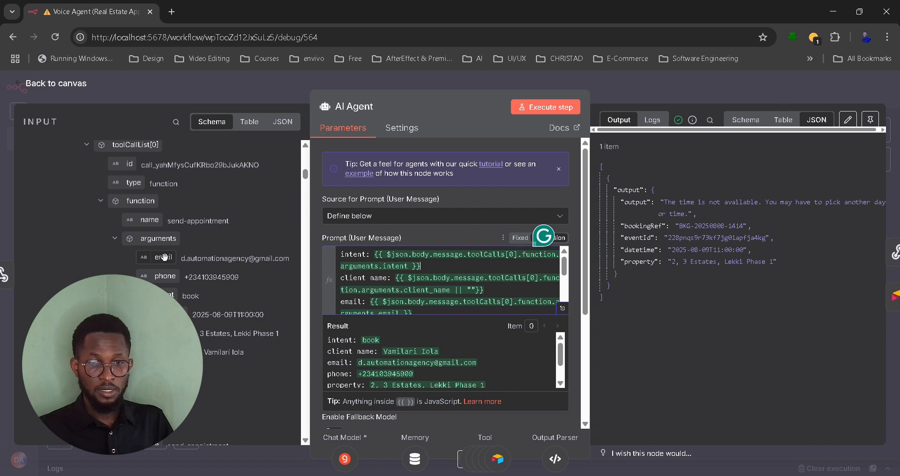
pyautogui.moveTo(170, 295); pyautogui.dragTo(228, 283)
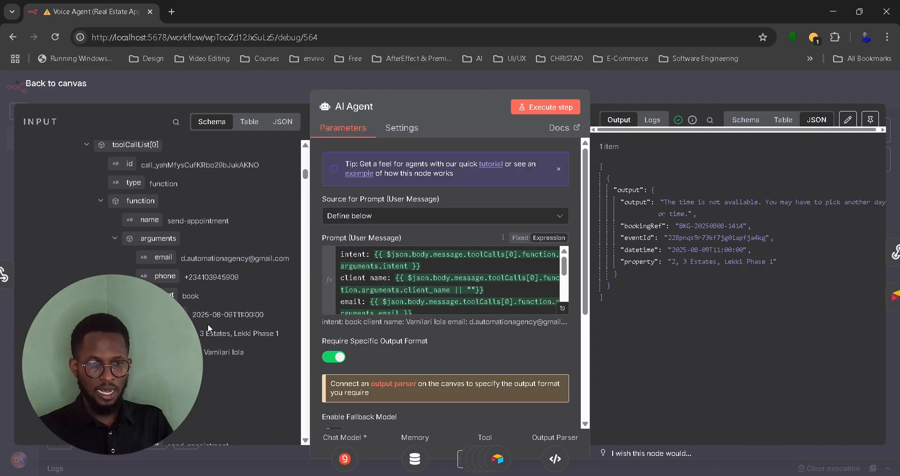
# - Review the expressions in the AI Agent's Prompt (User Message), from client name through bookingRef
pyautogui.scroll(-2, 374, 286)
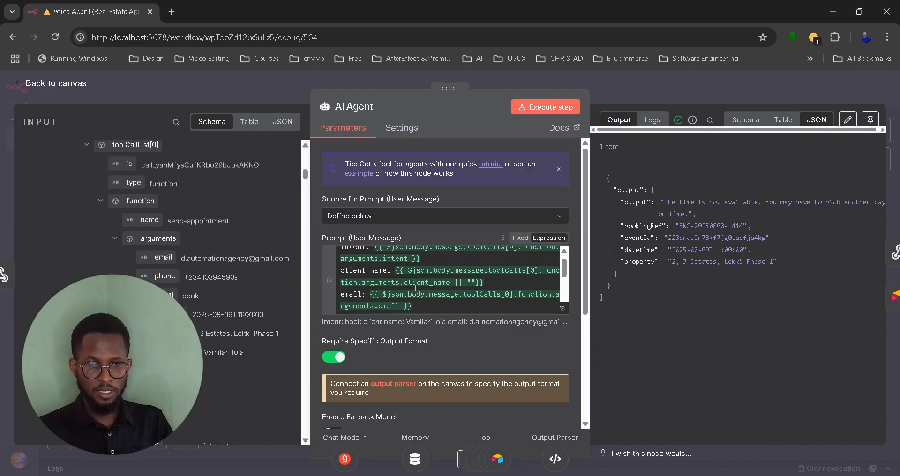
pyautogui.scroll(-5, 445, 292)
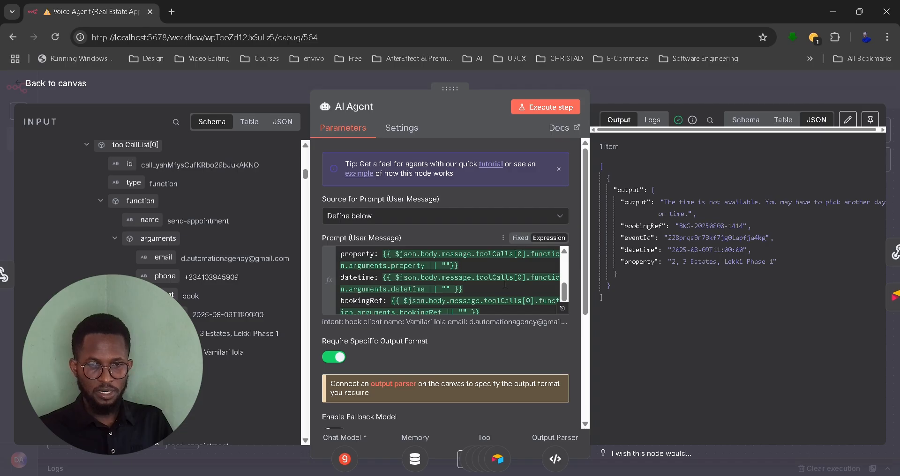
pyautogui.scroll(-1, 504, 284)
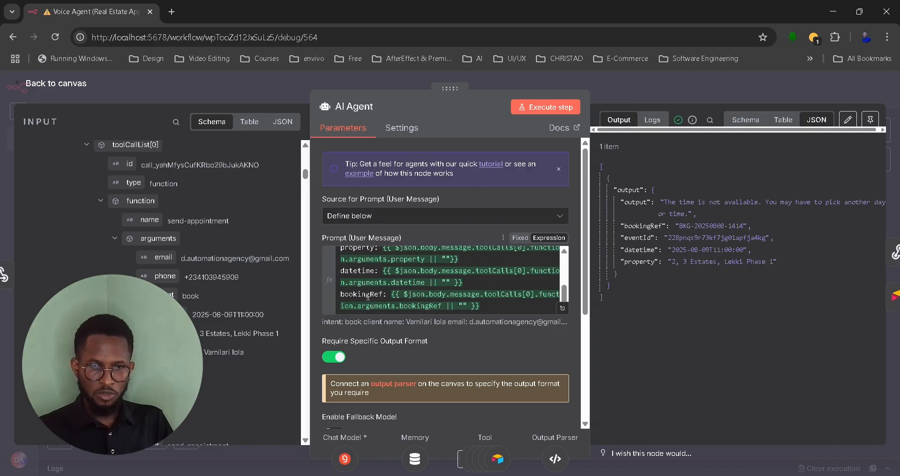
pyautogui.scroll(4, 413, 296)
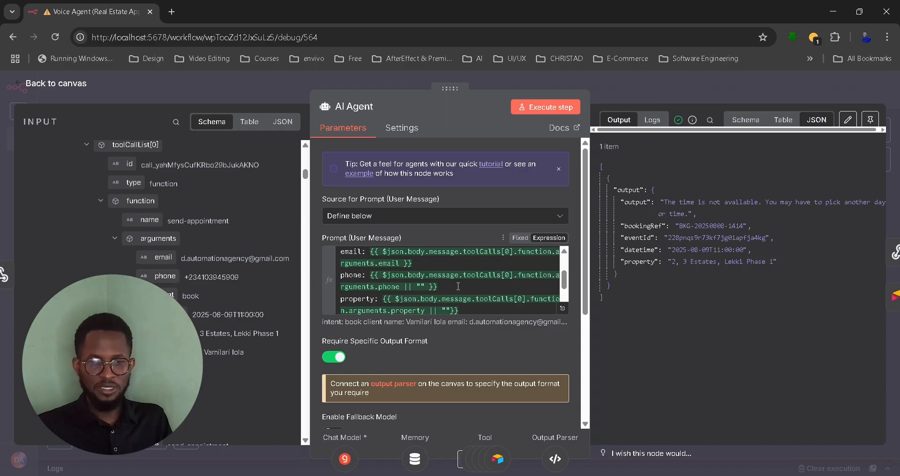
# - Show the evaluated result of the AI Agent's user message and compare its last entries with the property, datetime and bookingRef expressions
pyautogui.click(421, 286)
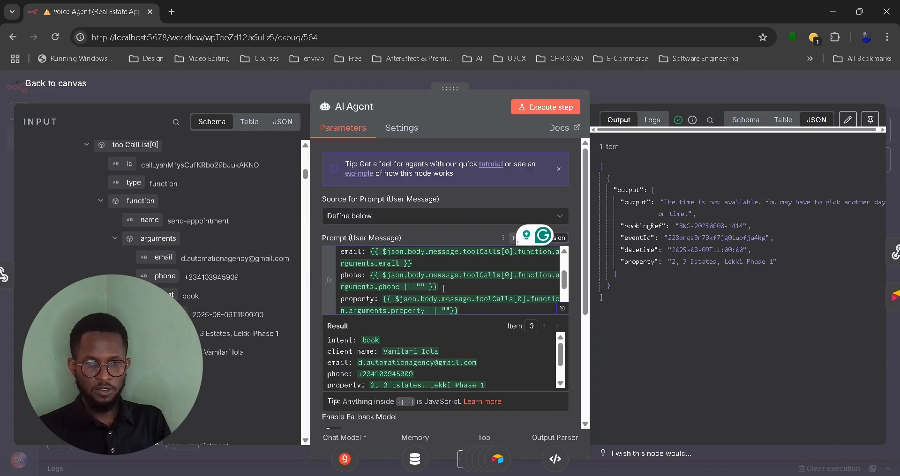
pyautogui.scroll(-1, 443, 288)
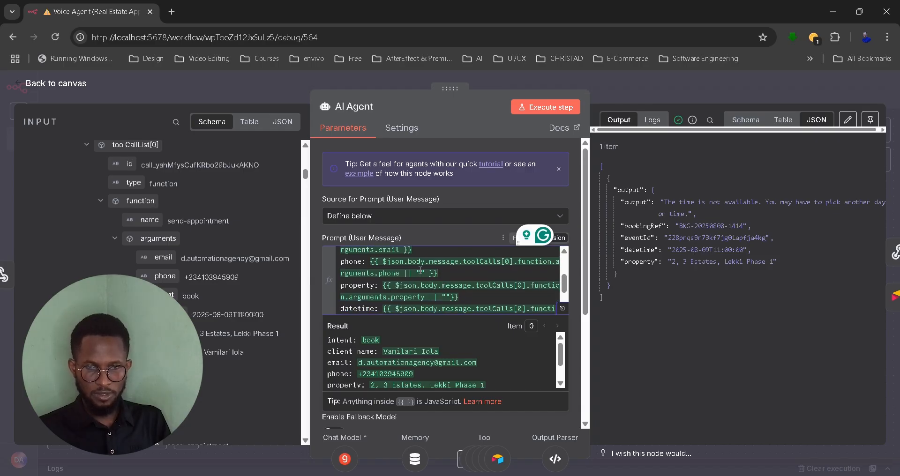
pyautogui.scroll(-3, 474, 281)
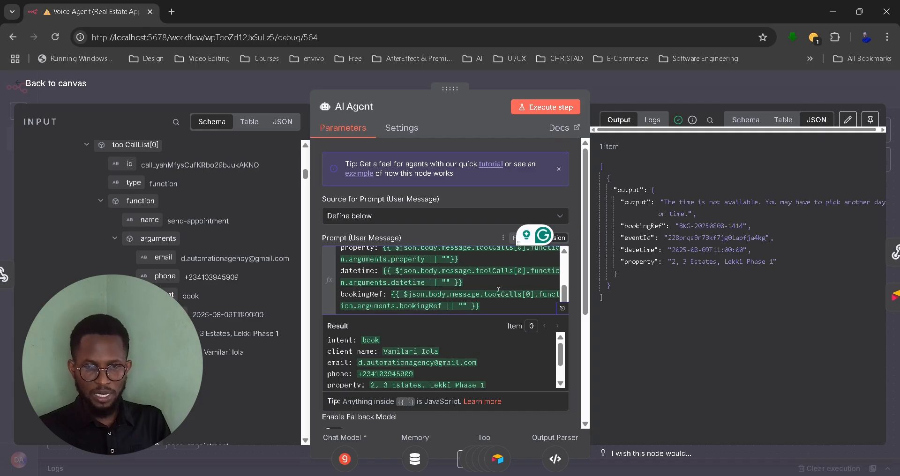
pyautogui.click(489, 307)
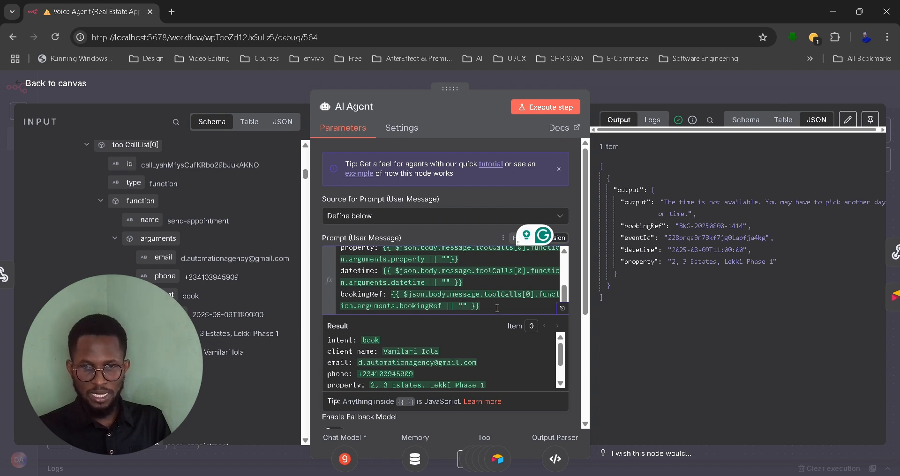
pyautogui.scroll(-1, 472, 345)
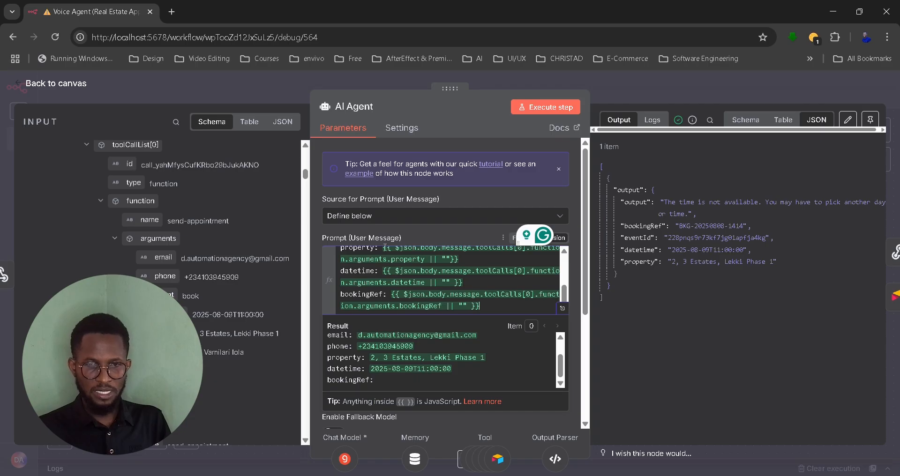
# - Review the AI Agent's System Message, from the assistant's role to the intent handling for booking, and return to the workflow canvas
pyautogui.scroll(5, 337, 283)
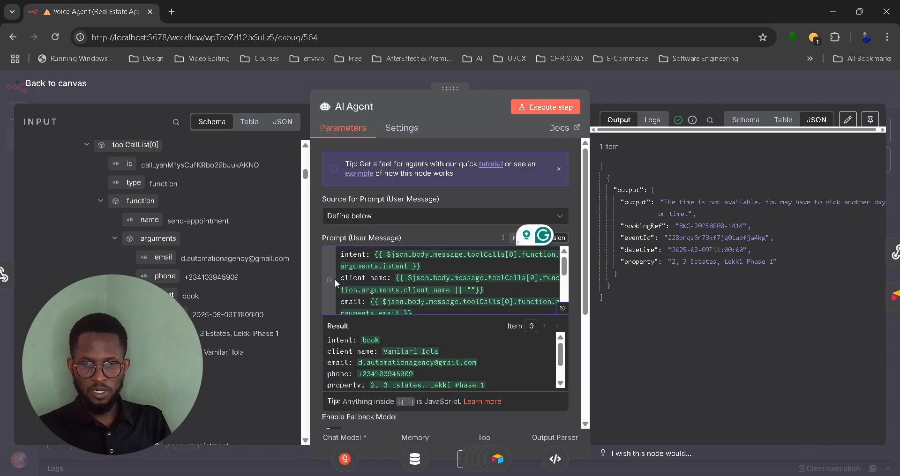
pyautogui.click(316, 303)
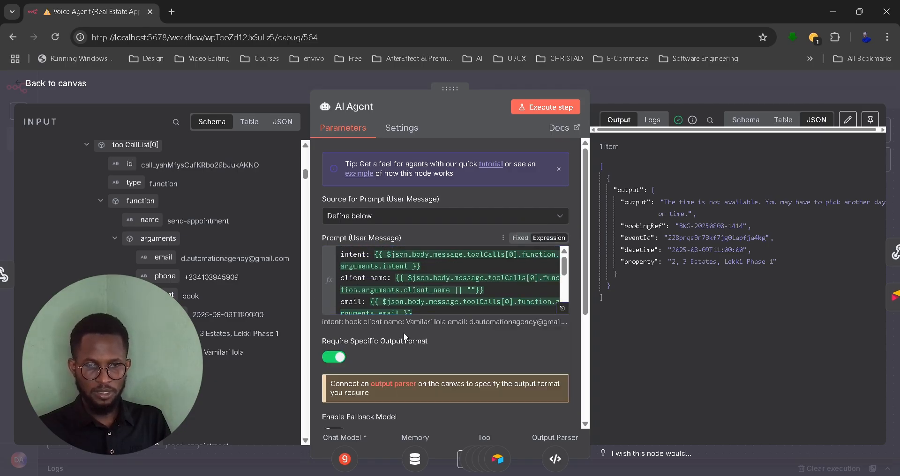
pyautogui.scroll(-3, 403, 332)
pyautogui.moveTo(411, 335)
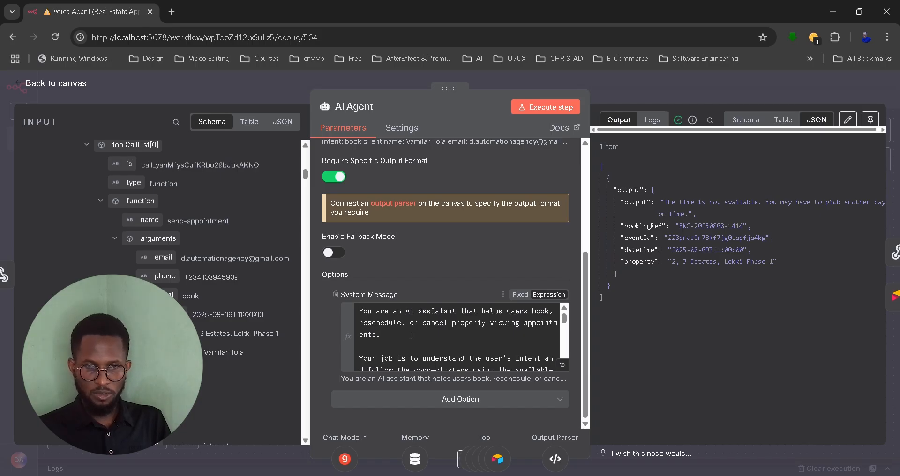
pyautogui.scroll(-5, 445, 357)
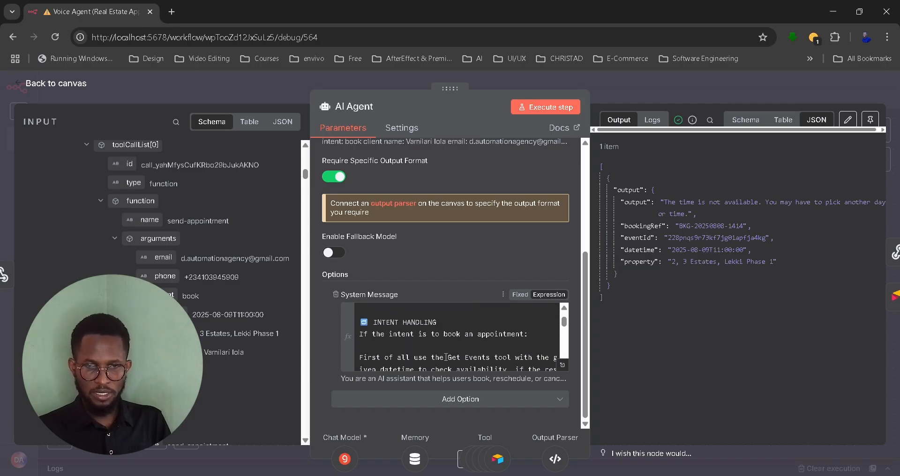
pyautogui.scroll(5, 446, 357)
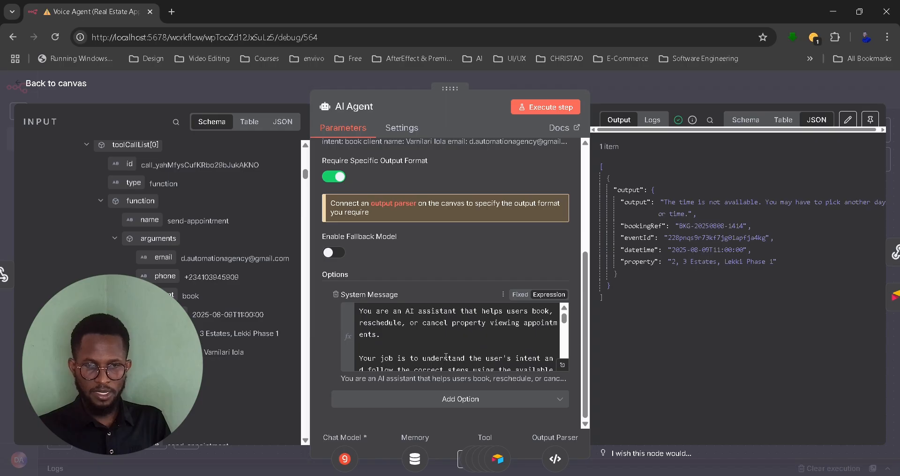
pyautogui.scroll(-2, 466, 342)
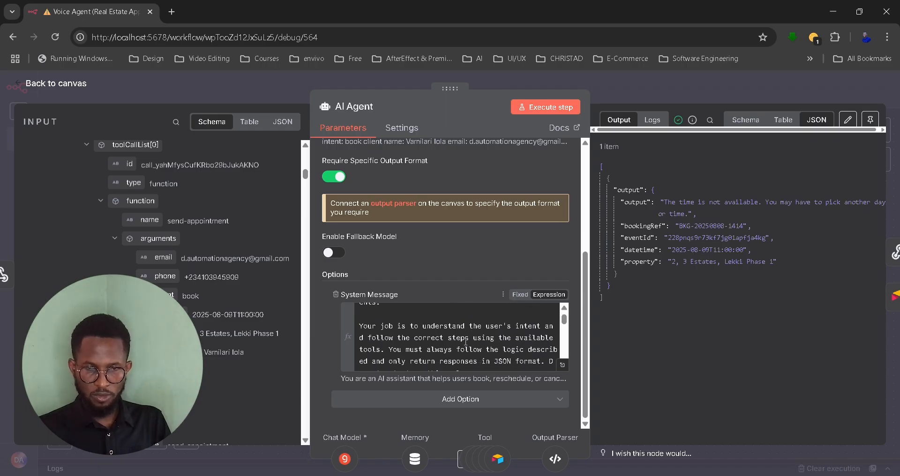
pyautogui.scroll(2, 465, 342)
pyautogui.scroll(-2, 465, 342)
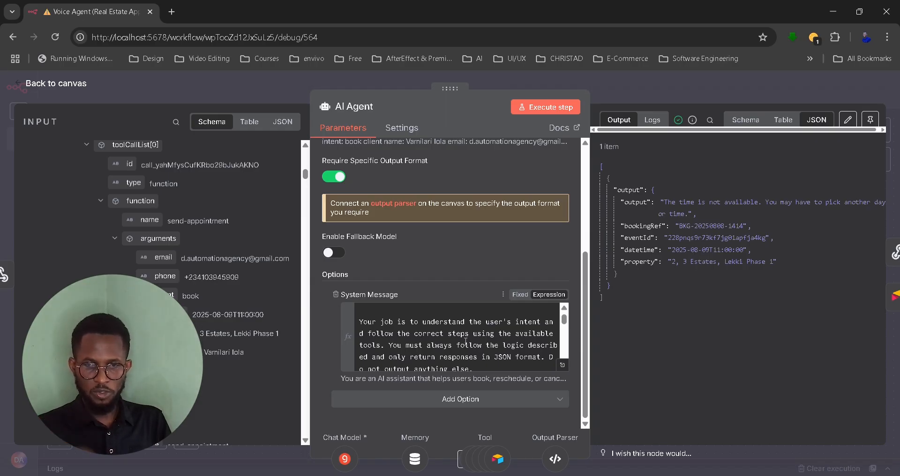
pyautogui.scroll(-6, 465, 342)
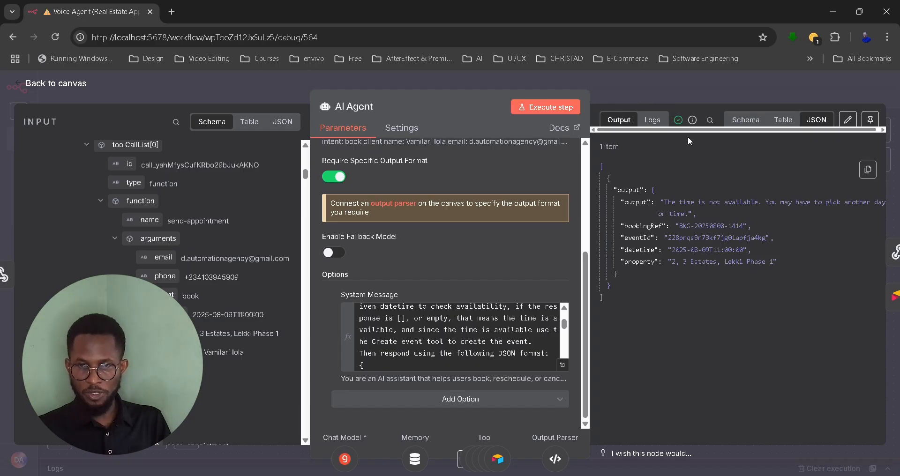
pyautogui.click(618, 87)
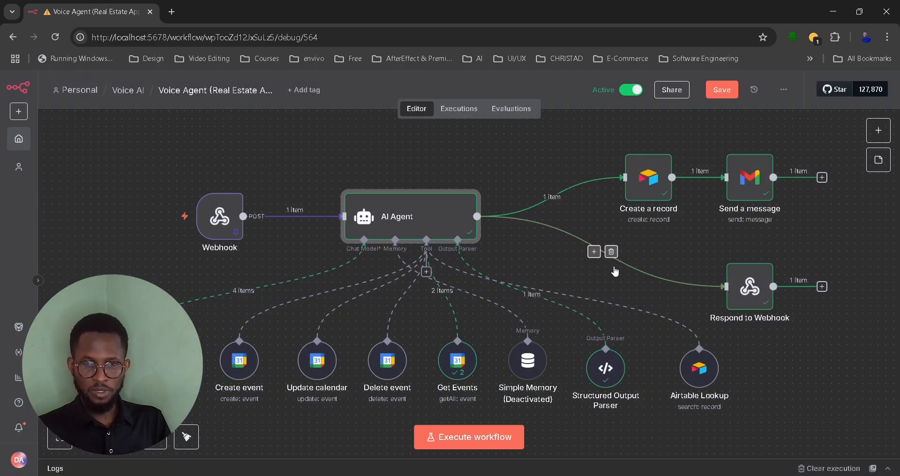
# - Open the Create event node and check the choices for its Google Calendar credential and Tool Description, keeping Set Manually
pyautogui.doubleClick(247, 367)
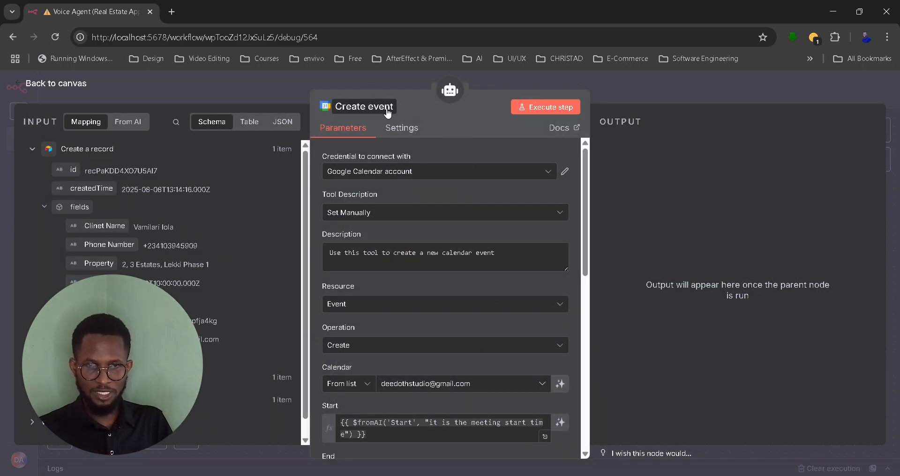
pyautogui.click(399, 174)
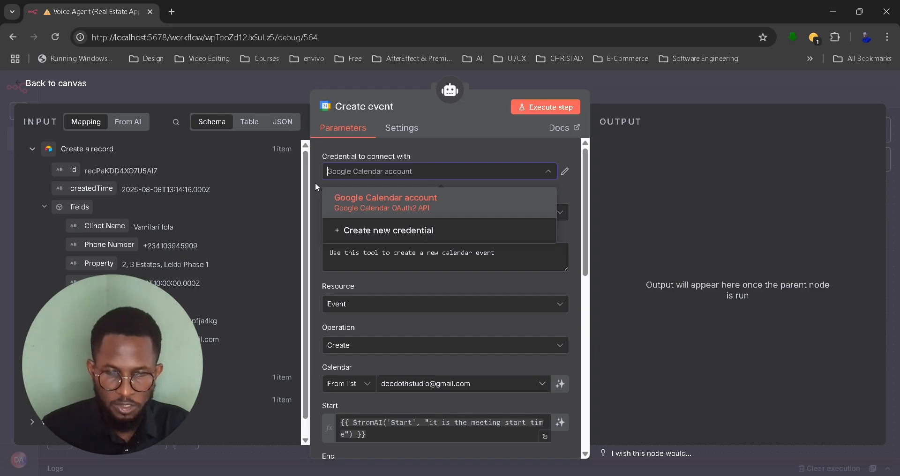
pyautogui.click(395, 209)
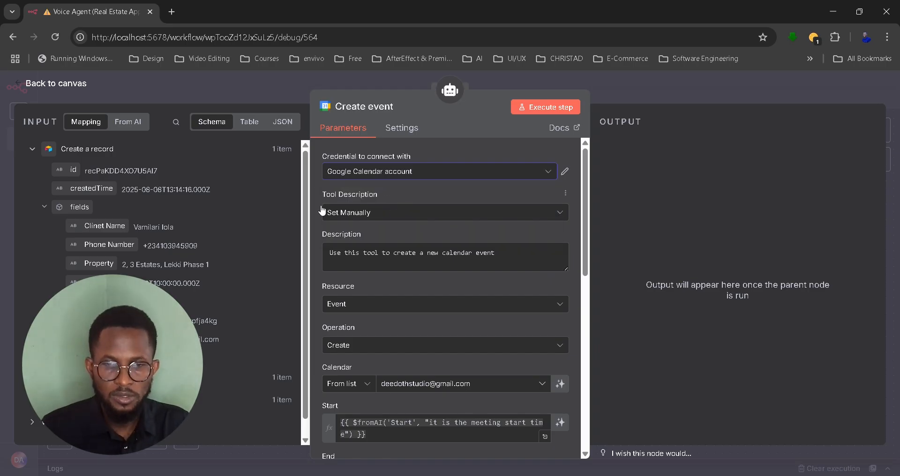
pyautogui.click(391, 216)
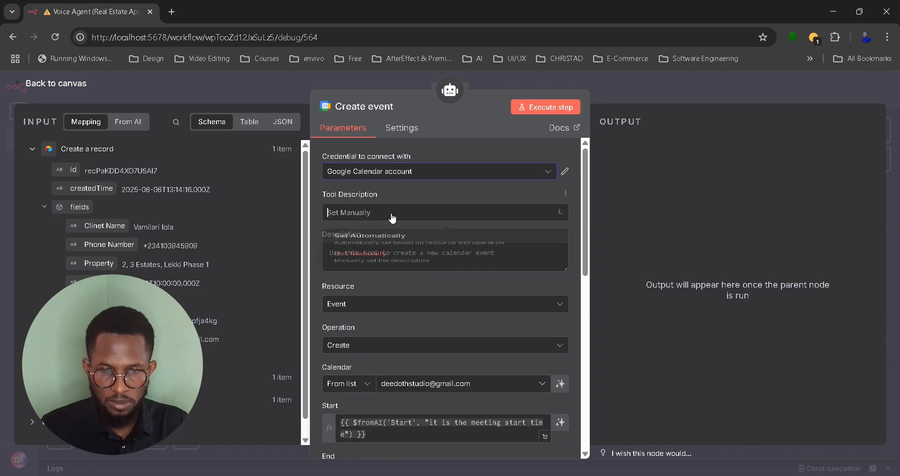
pyautogui.click(392, 218)
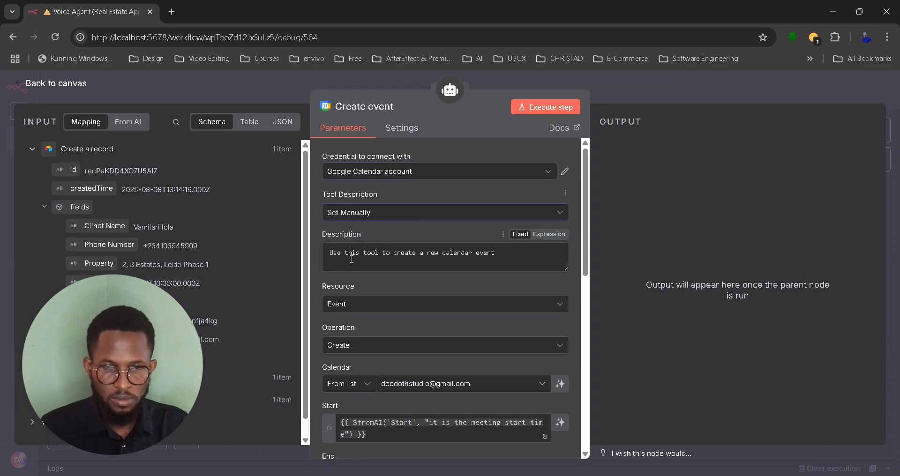
# - Inspect the Create event tool's Resource and Operation choices, keeping Event and Create
pyautogui.scroll(-3, 469, 258)
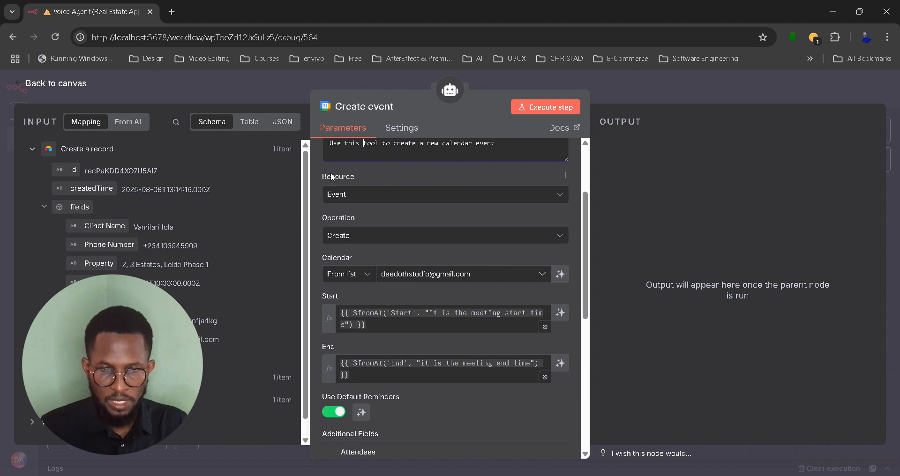
pyautogui.click(368, 202)
pyautogui.click(368, 205)
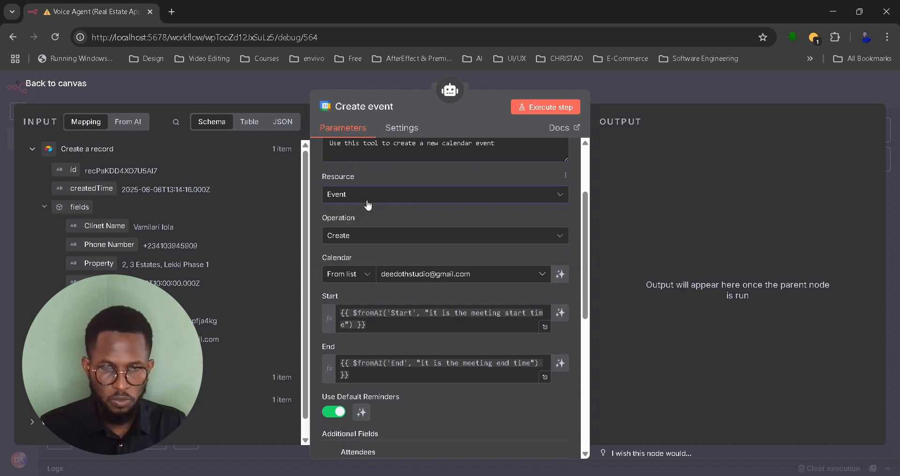
pyautogui.click(366, 240)
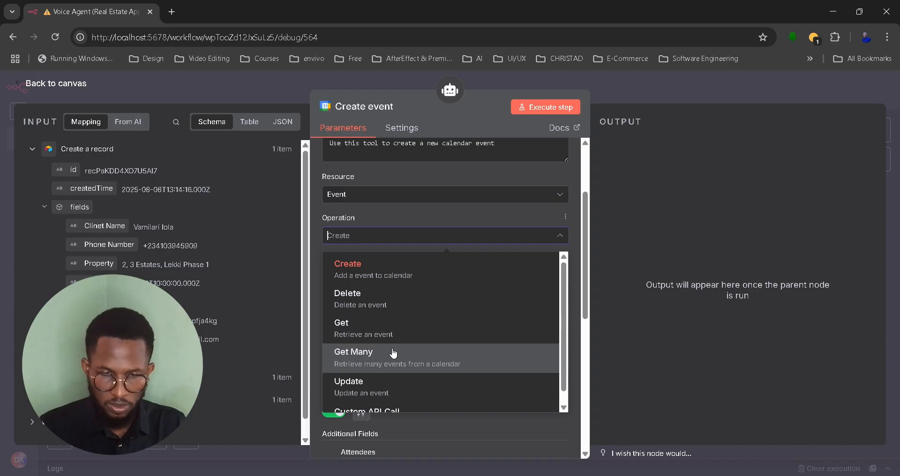
pyautogui.click(406, 217)
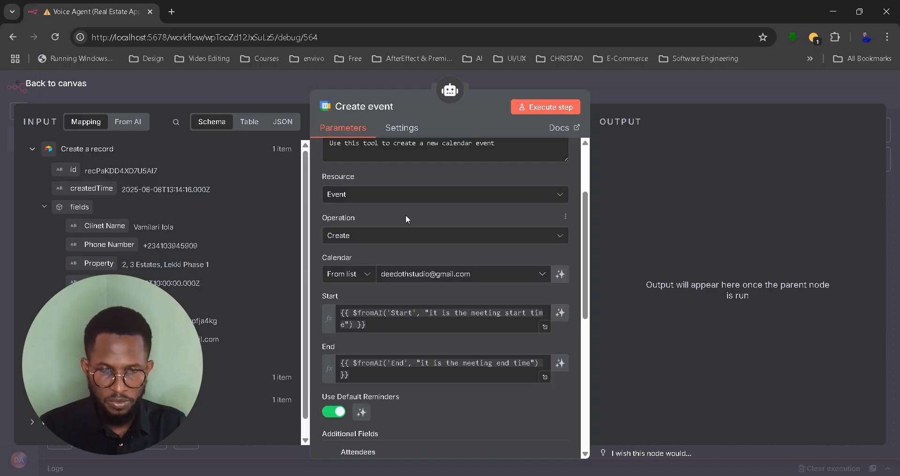
# - Show the calendars available to the Create event tool and keep the account's own calendar selected
pyautogui.scroll(-2, 405, 214)
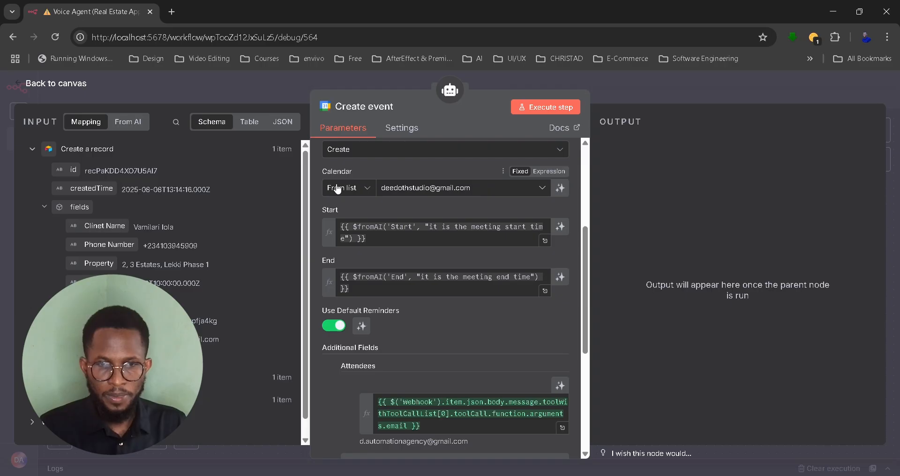
pyautogui.click(476, 193)
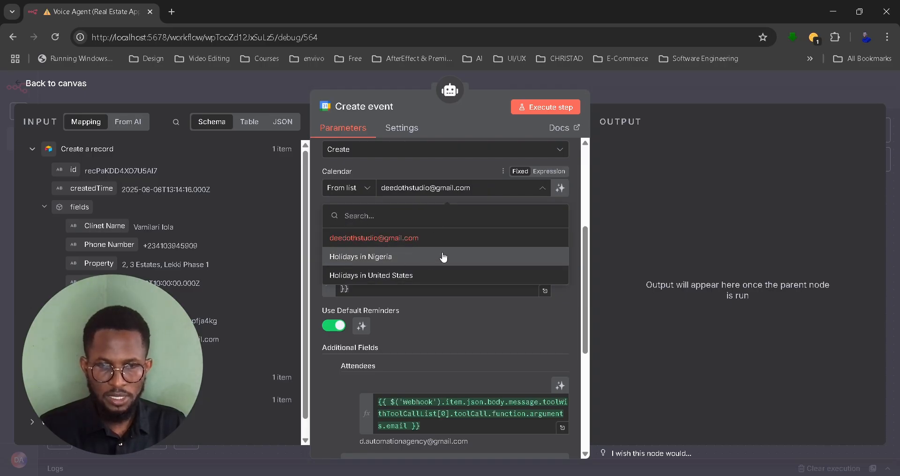
pyautogui.scroll(-1, 443, 257)
pyautogui.scroll(-1, 444, 257)
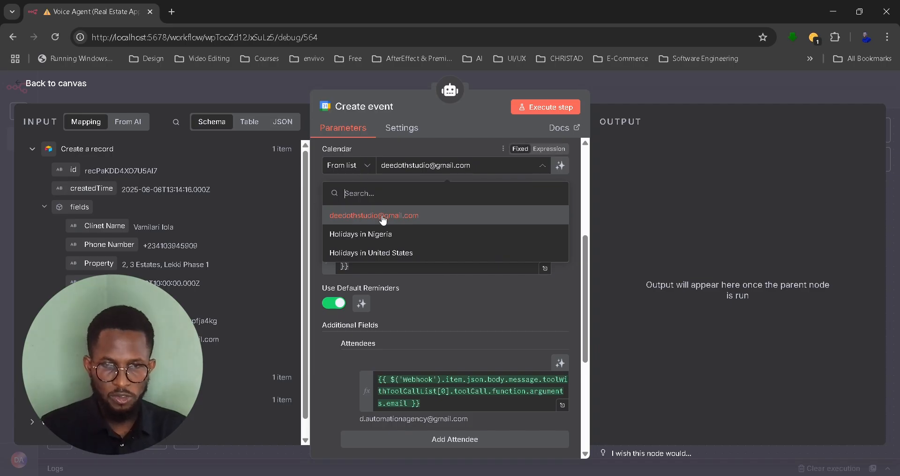
pyautogui.click(411, 217)
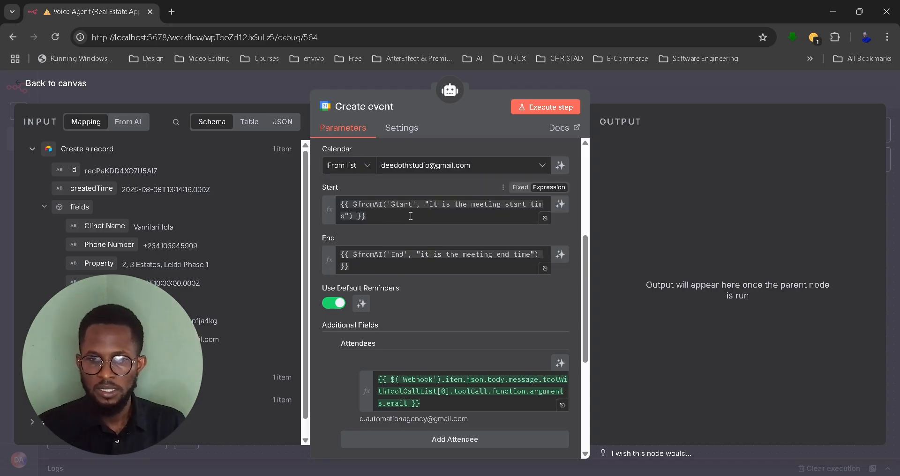
# - Examine the $fromAI expressions that supply the calendar event's Start and End times
pyautogui.scroll(1, 357, 189)
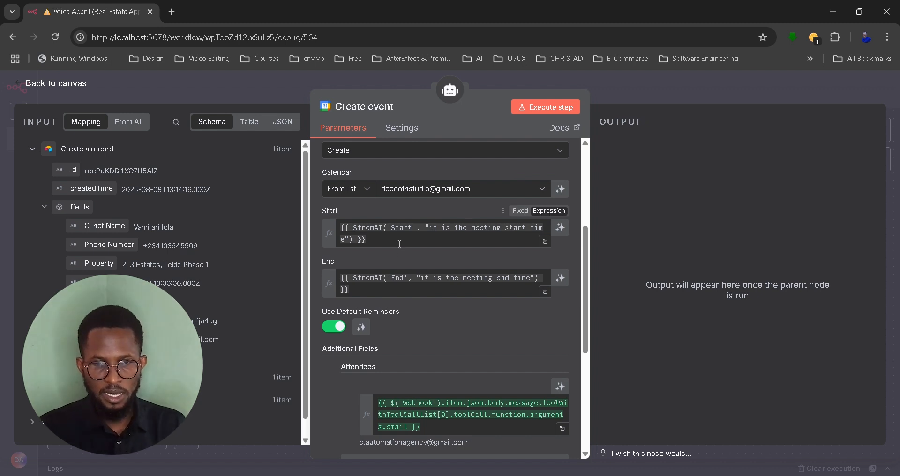
pyautogui.click(400, 244)
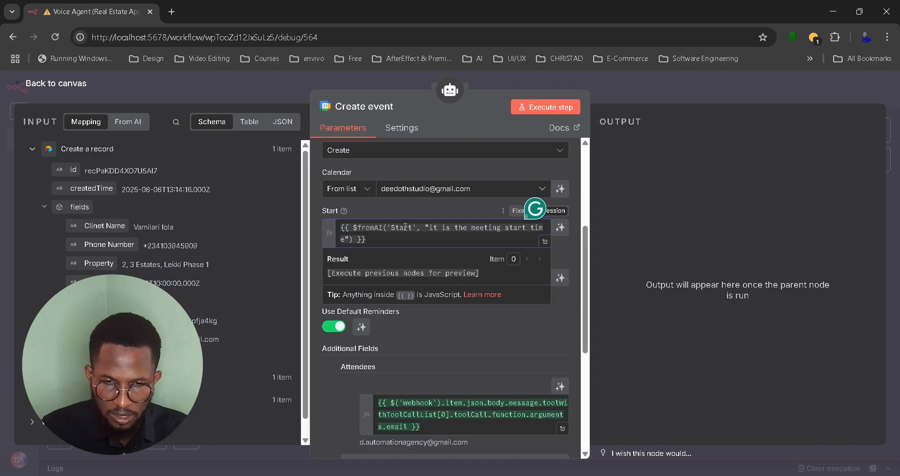
pyautogui.click(380, 212)
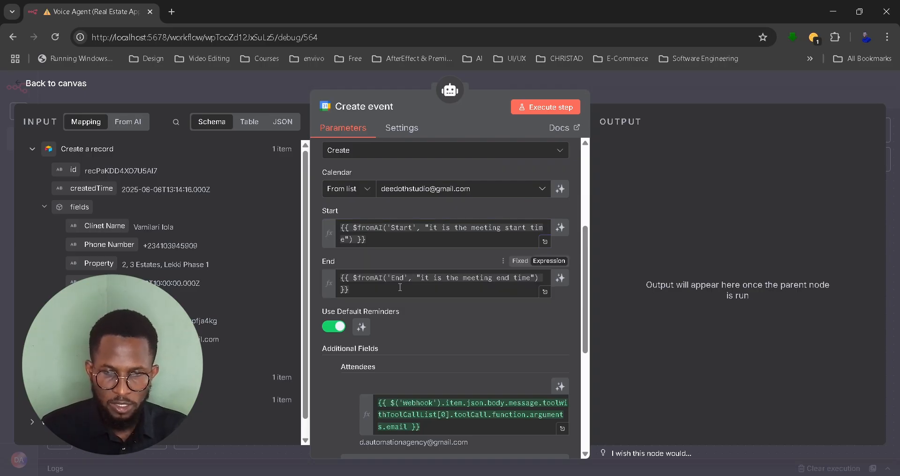
pyautogui.click(404, 228)
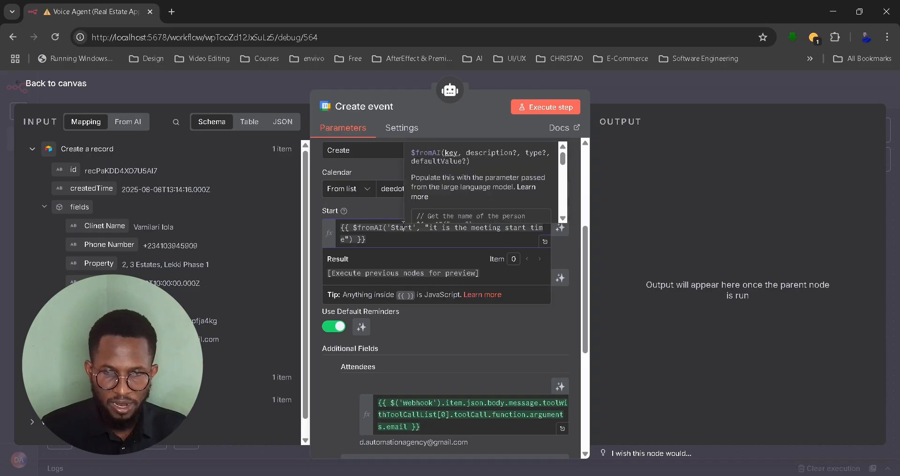
pyautogui.click(311, 251)
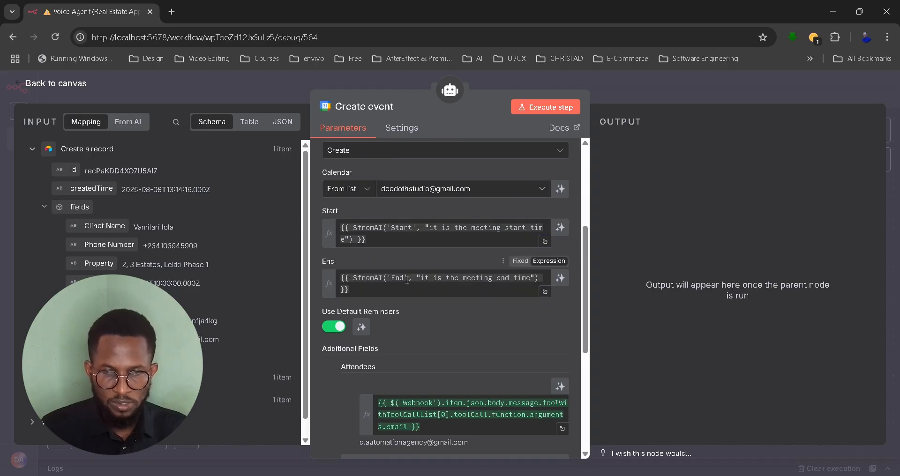
pyautogui.click(407, 279)
pyautogui.click(316, 246)
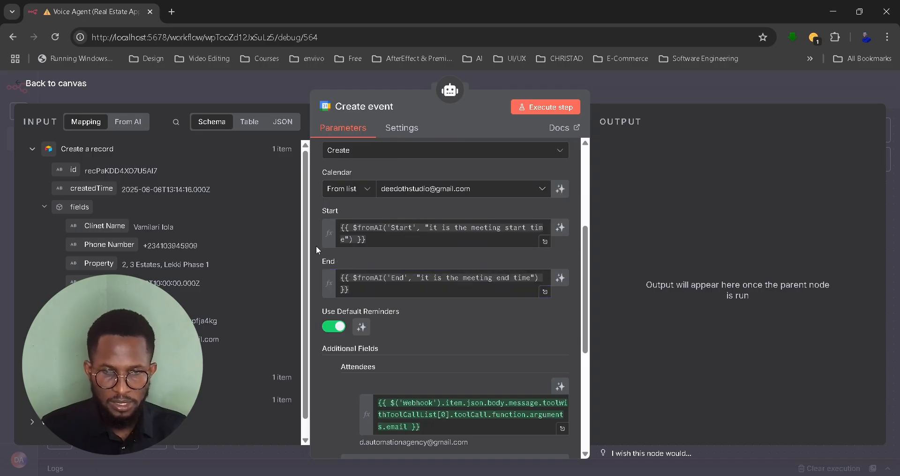
# - Review the Create event tool's additional fields through Summary and browse the optional fields that can be added
pyautogui.scroll(-3, 316, 246)
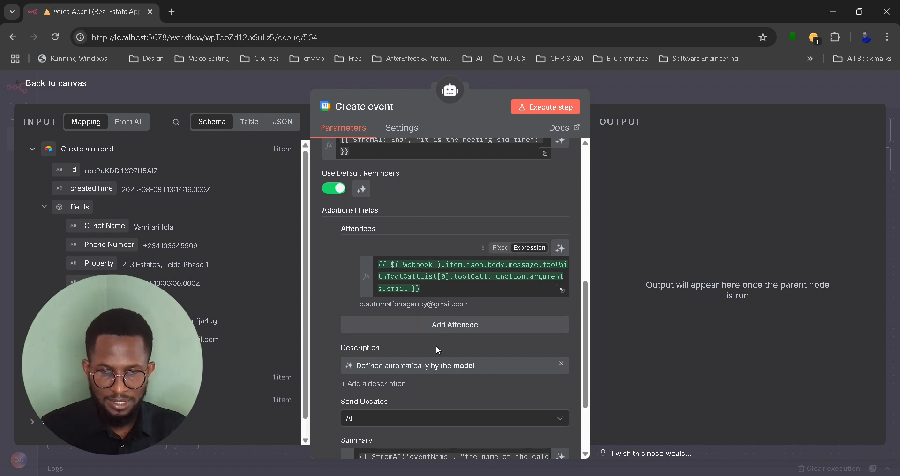
pyautogui.scroll(-2, 473, 406)
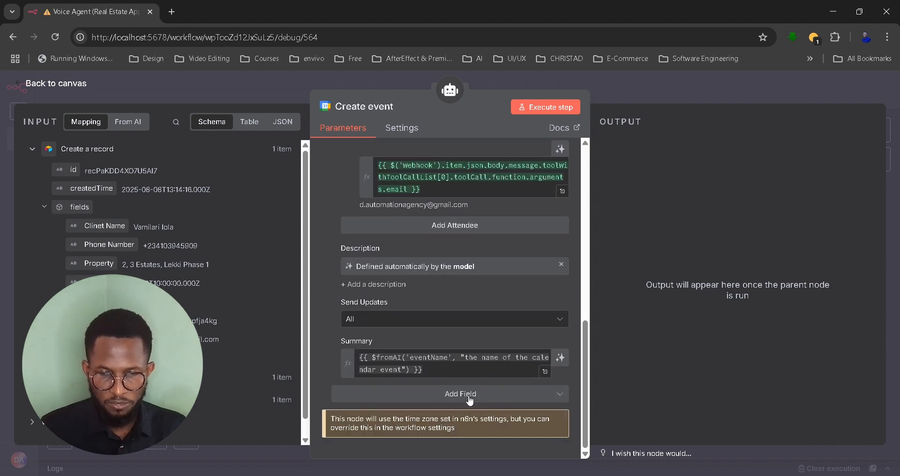
pyautogui.click(451, 396)
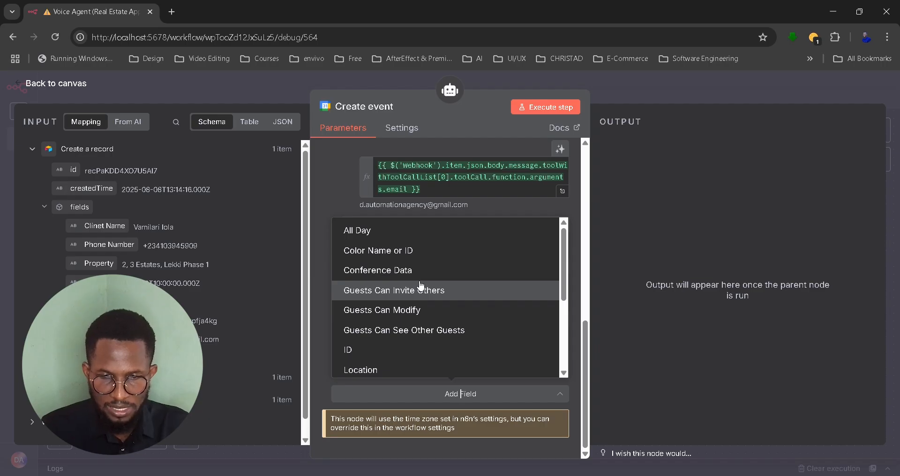
pyautogui.scroll(-3, 420, 286)
pyautogui.scroll(3, 422, 290)
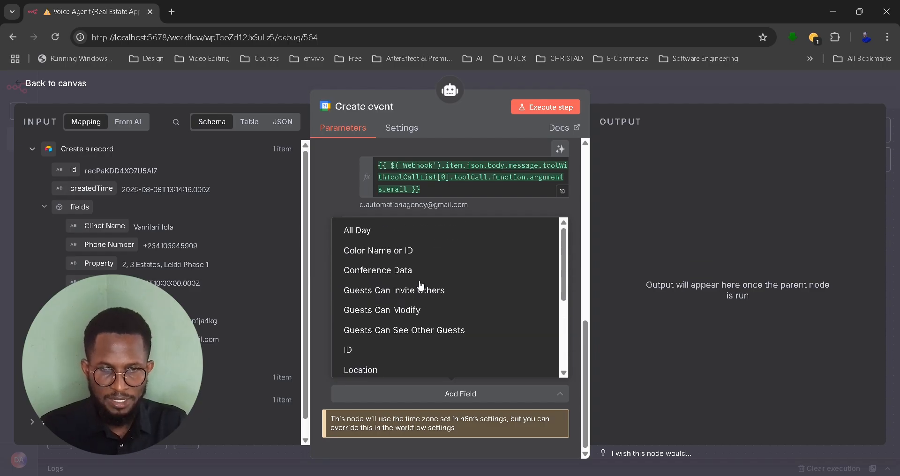
pyautogui.click(318, 184)
# - Examine the Attendees expression that takes the client's email from the Webhook tool call arguments
pyautogui.scroll(3, 319, 187)
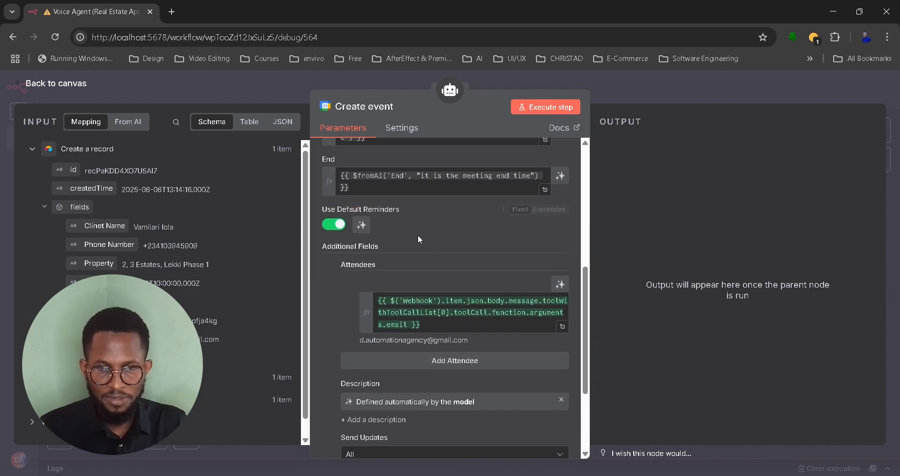
pyautogui.scroll(-2, 459, 257)
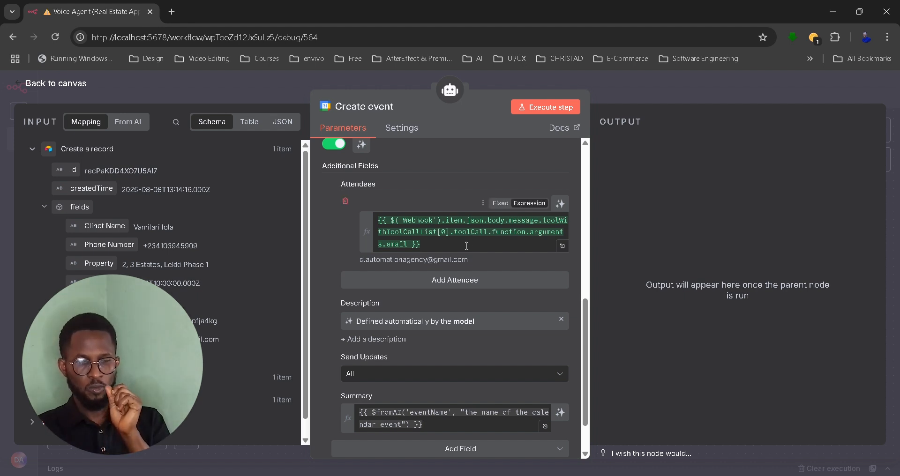
pyautogui.click(440, 248)
pyautogui.click(323, 258)
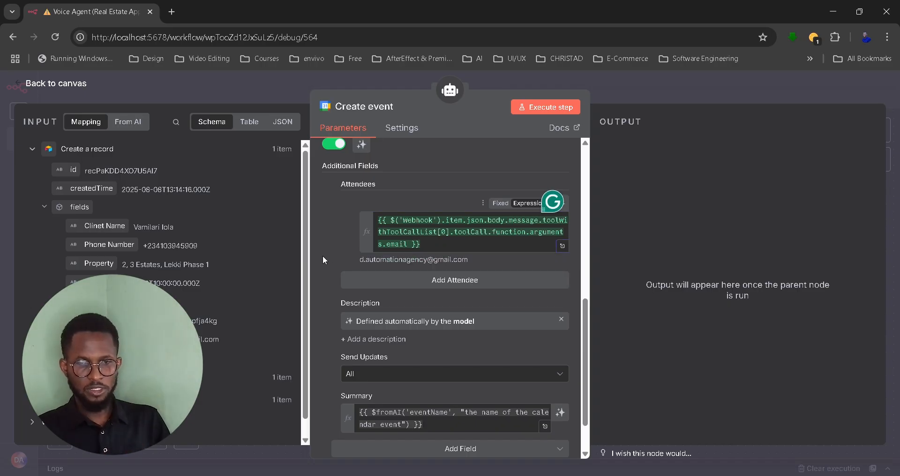
# - Switch to Gmail, return to the inbox and open the property viewing invitation email
pyautogui.moveTo(594, 475)
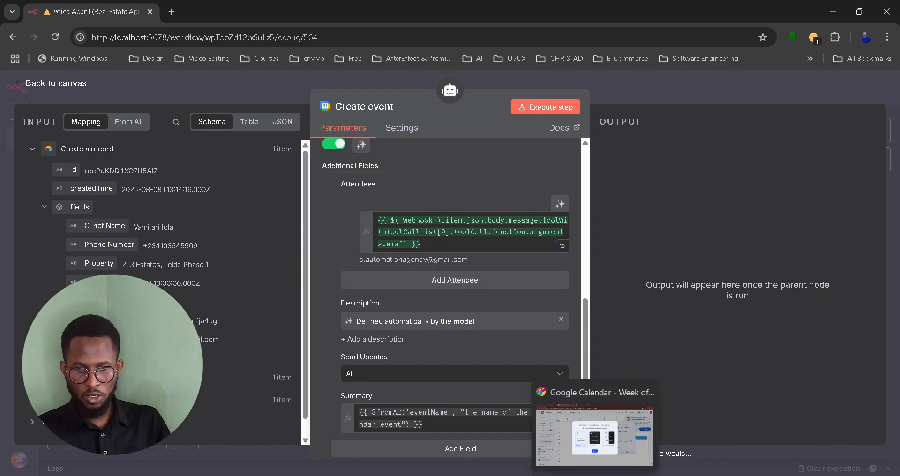
pyautogui.click(601, 470)
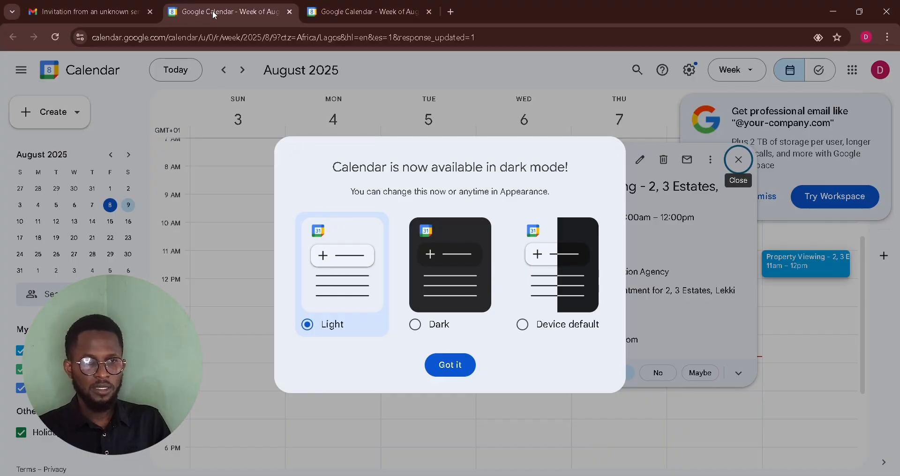
pyautogui.click(86, 12)
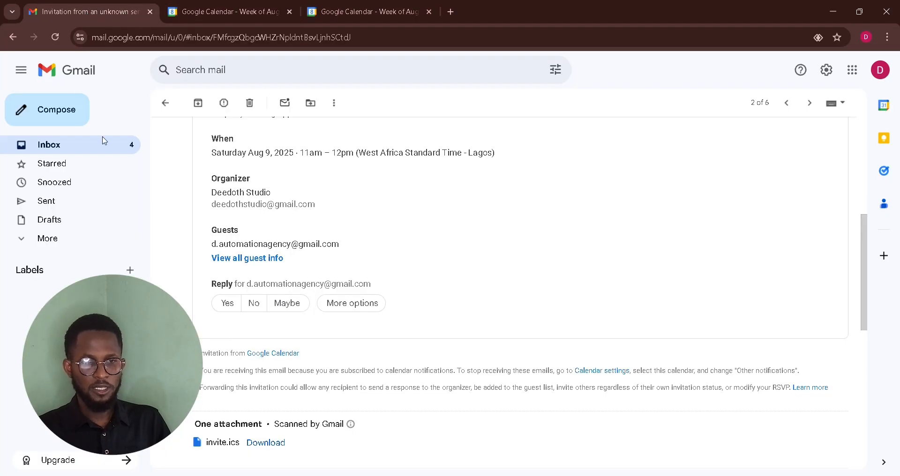
pyautogui.click(62, 150)
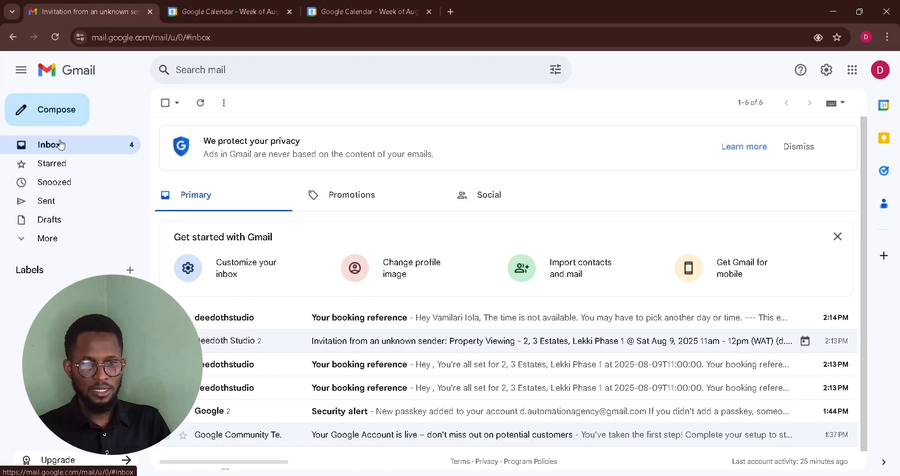
pyautogui.click(353, 344)
pyautogui.scroll(-1, 434, 336)
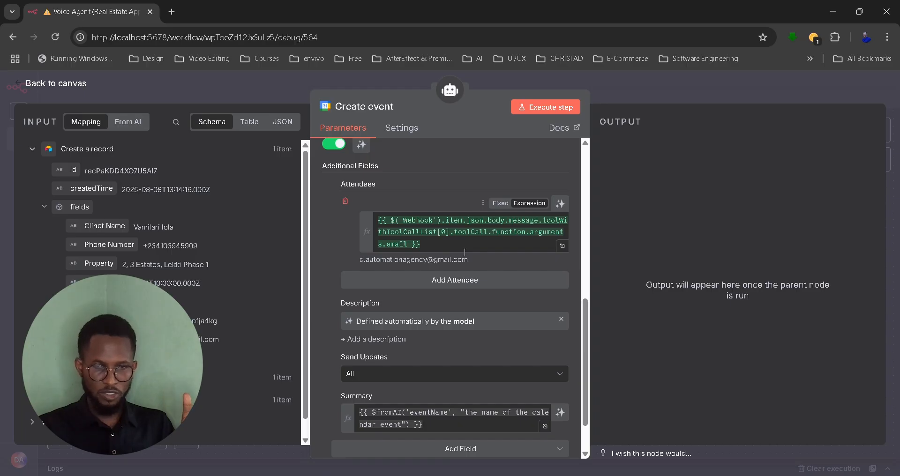
# - Compare the Create event tool's Description and Summary fields in n8n with the title and event details of the Gmail invitation
pyautogui.scroll(-2, 464, 253)
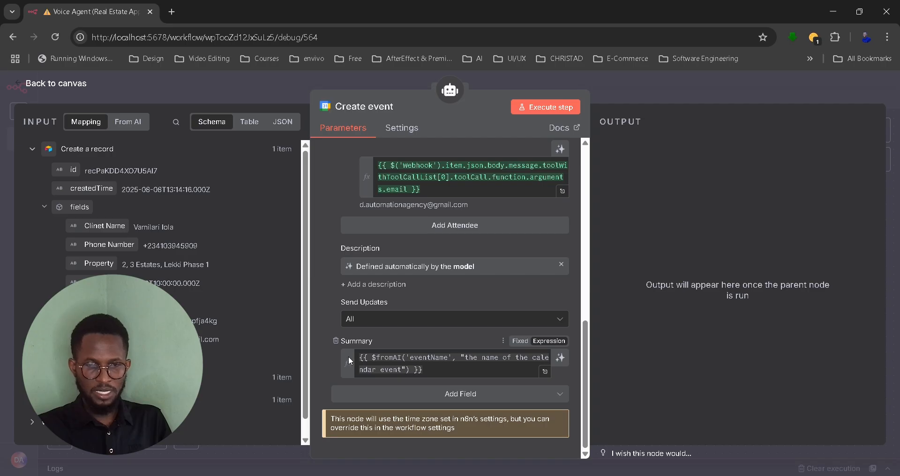
pyautogui.hotkey('alt', 'Tab')
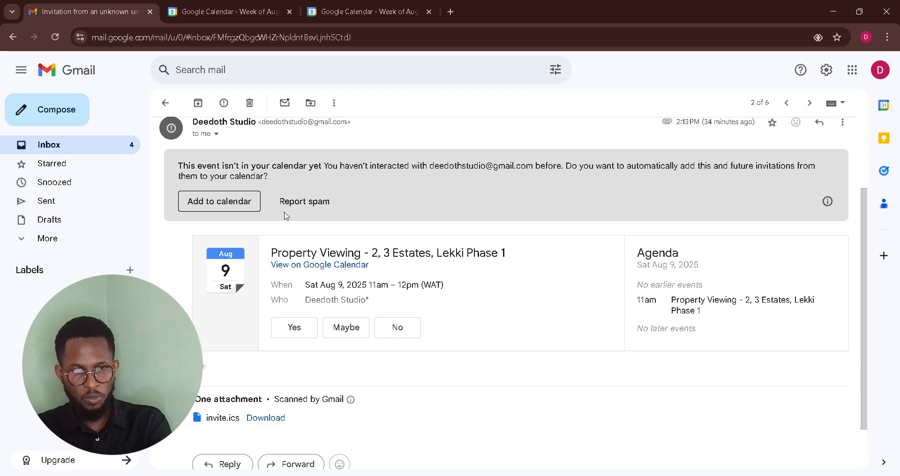
pyautogui.scroll(-1, 383, 278)
pyautogui.scroll(3, 383, 278)
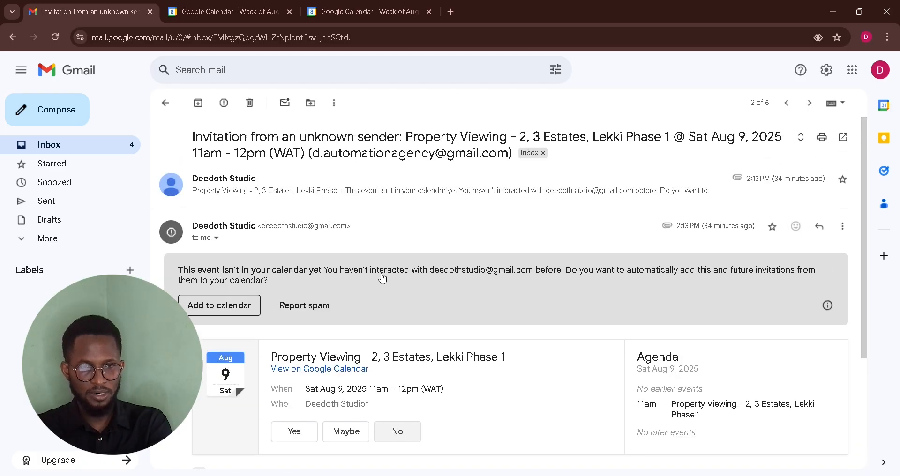
pyautogui.click(329, 186)
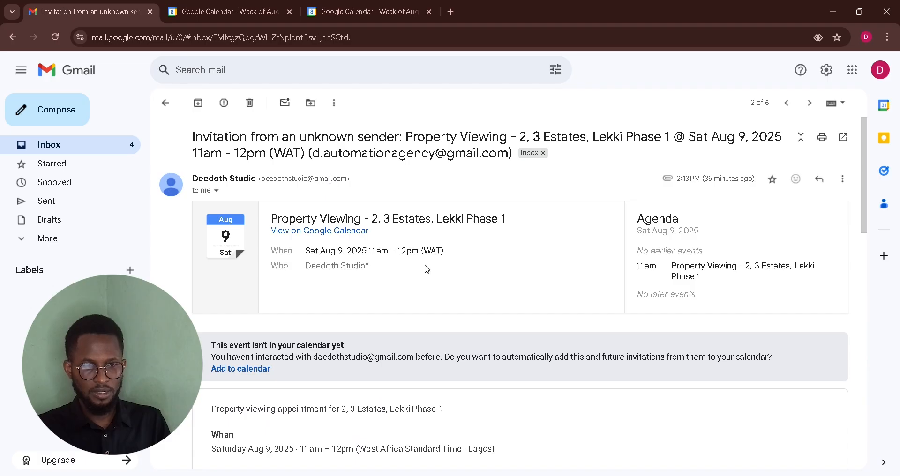
pyautogui.scroll(-5, 426, 269)
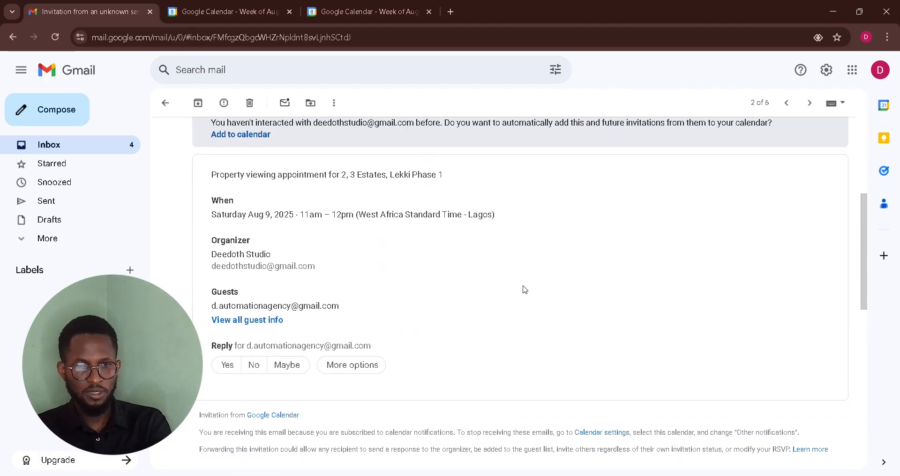
pyautogui.scroll(1, 524, 286)
pyautogui.hotkey('alt', 'Tab')
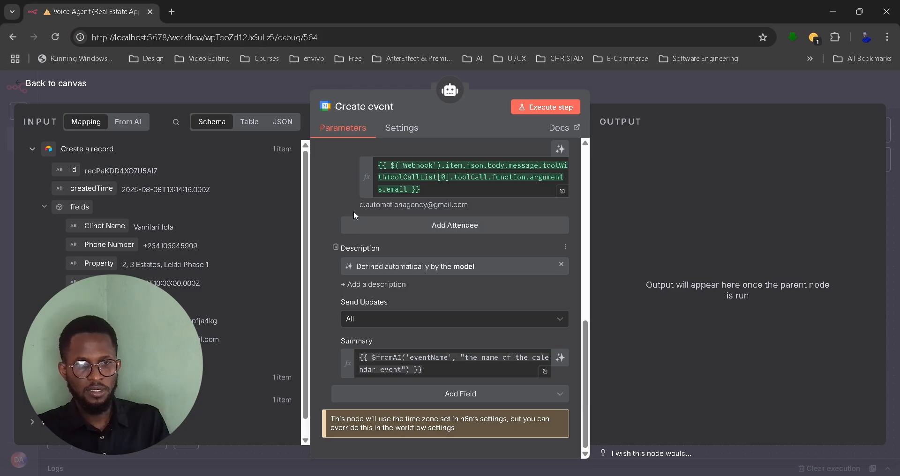
pyautogui.click(631, 87)
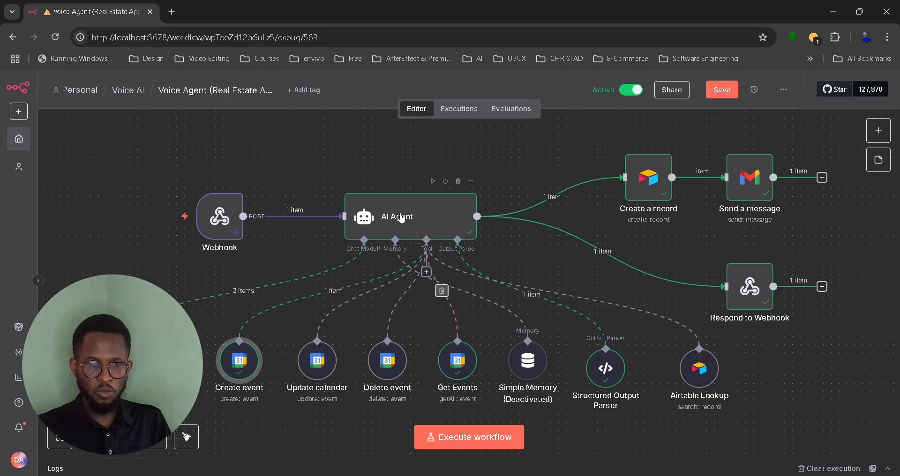
# - Examine the AI Agent's System Message from the booking intent instructions through the reply for an unavailable time
pyautogui.doubleClick(399, 218)
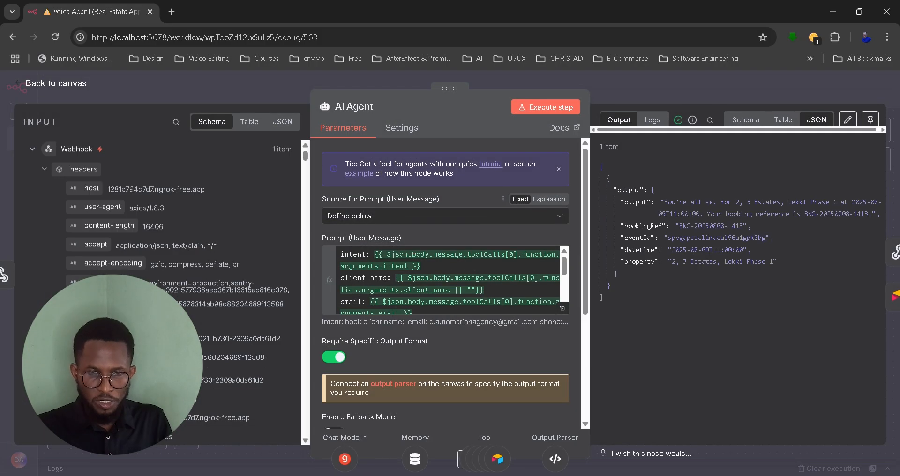
pyautogui.scroll(-4, 449, 344)
pyautogui.scroll(-5, 449, 344)
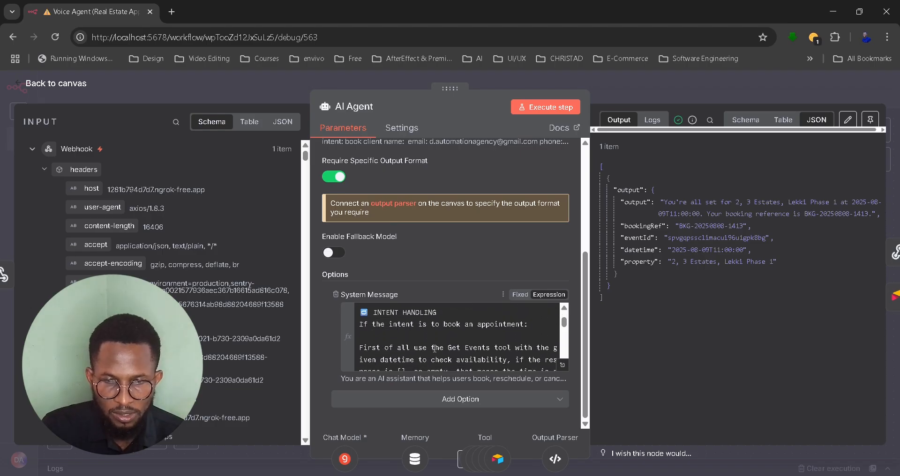
pyautogui.scroll(-2, 434, 349)
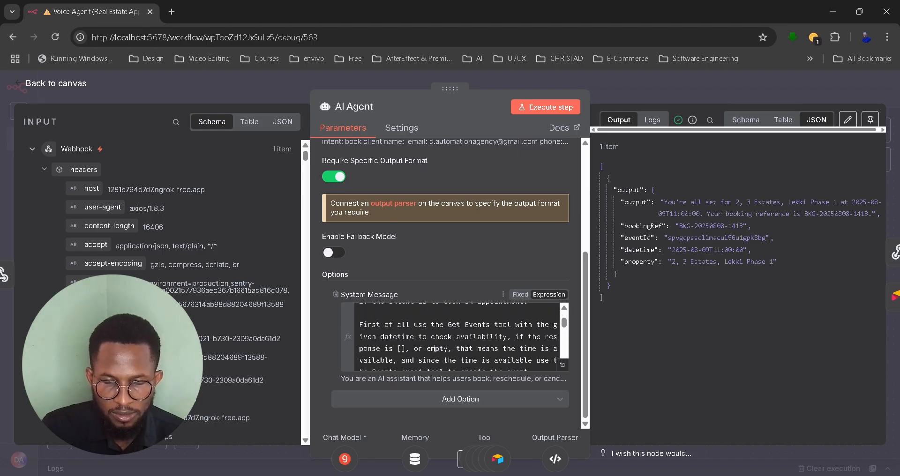
pyautogui.scroll(-4, 434, 348)
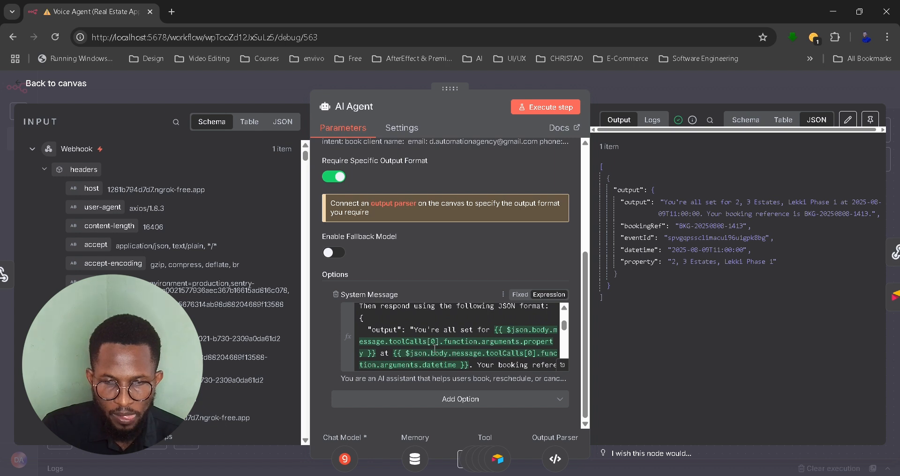
pyautogui.scroll(-5, 434, 349)
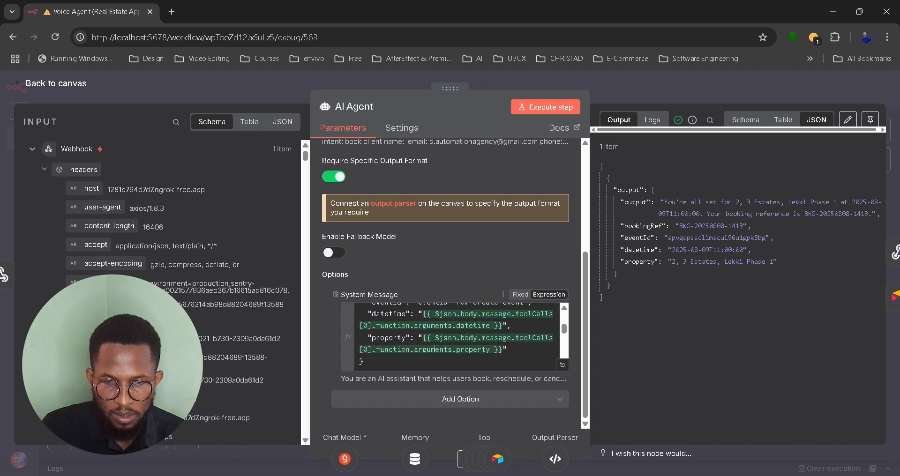
pyautogui.scroll(-4, 434, 348)
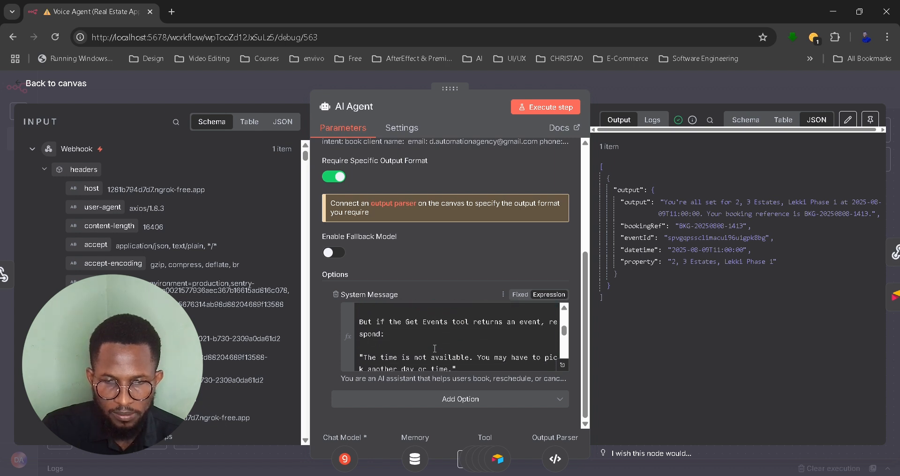
# - Review the System Message's instruction to check availability with Get Events before using Create event
pyautogui.scroll(10, 434, 349)
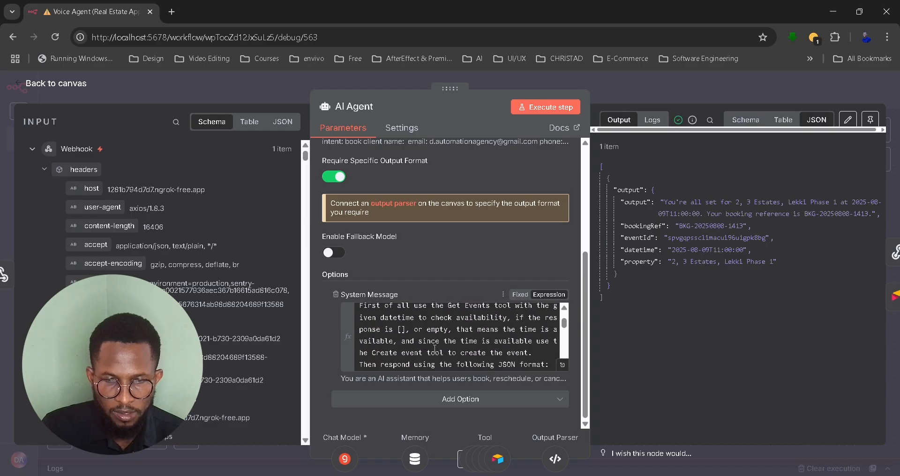
pyautogui.scroll(2, 434, 348)
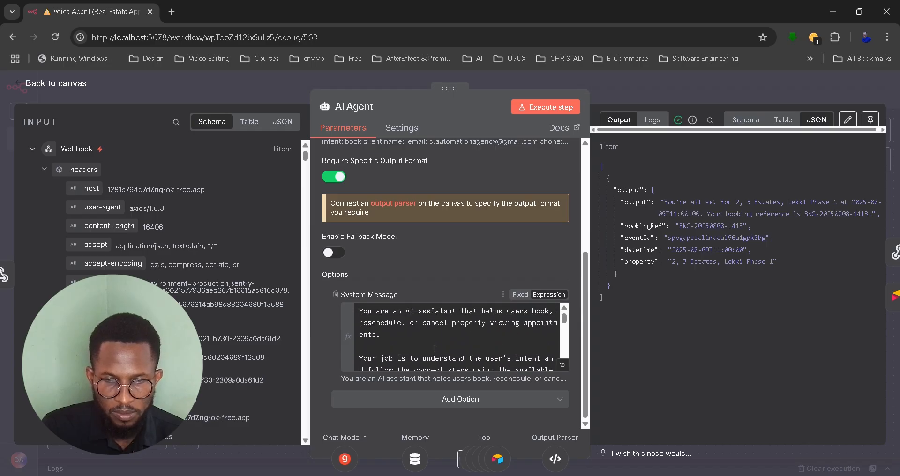
pyautogui.scroll(-4, 434, 349)
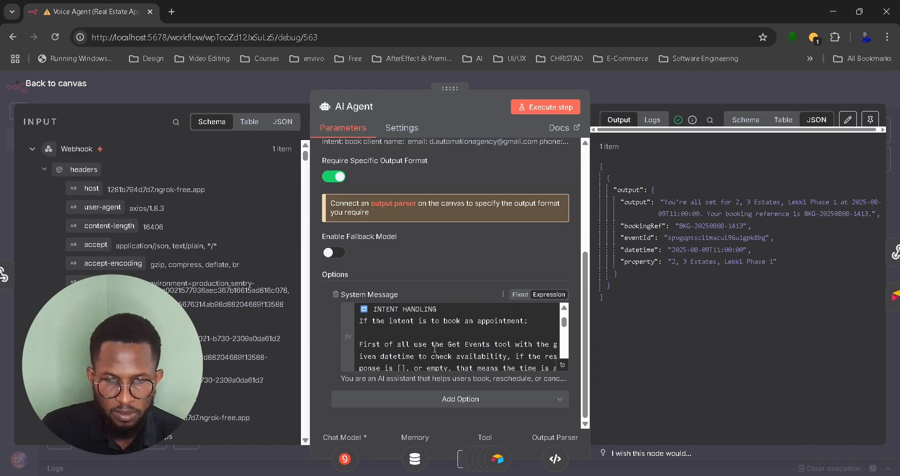
pyautogui.scroll(1, 440, 322)
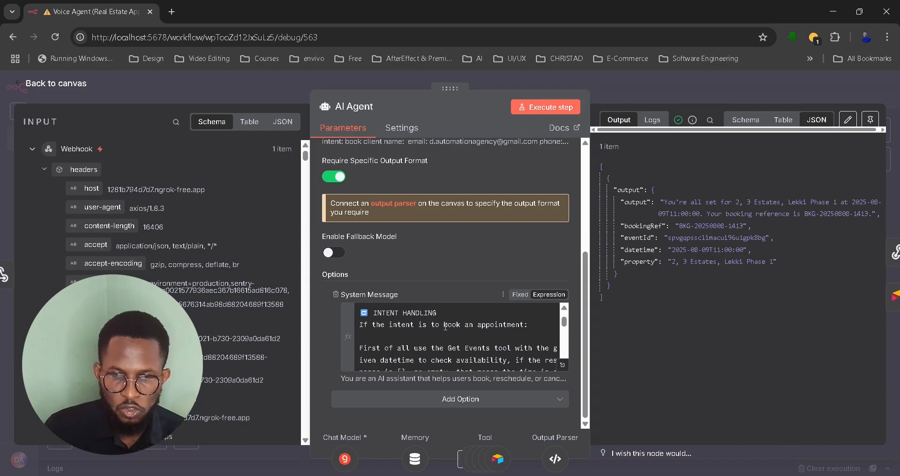
pyautogui.scroll(-2, 527, 333)
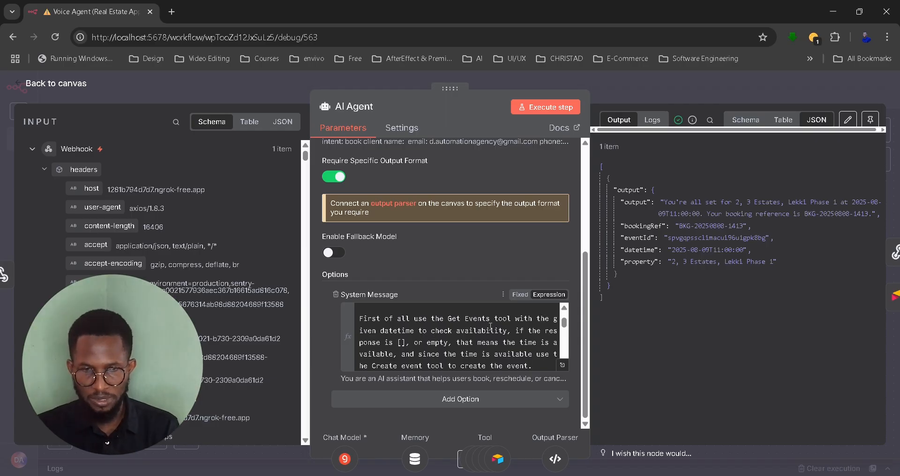
pyautogui.click(602, 89)
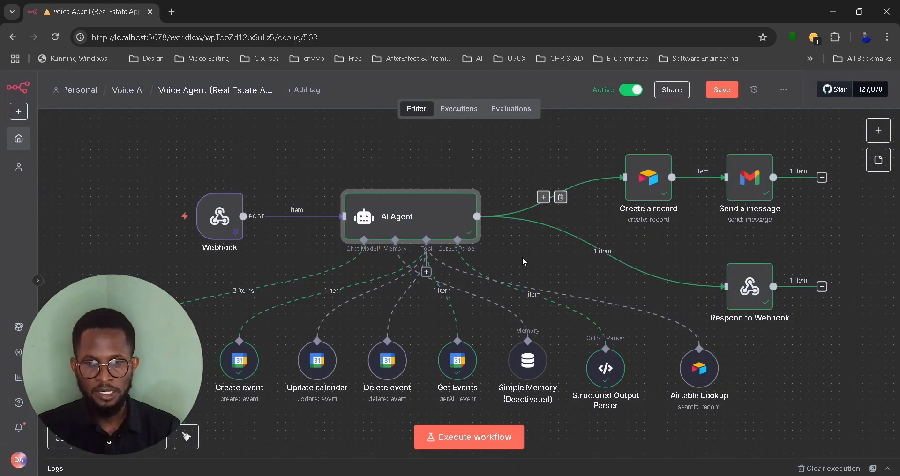
# - Examine the Get Events tool's Get Many operation, Limit, and the $fromAI expressions in its After and Before fields
pyautogui.click(459, 367)
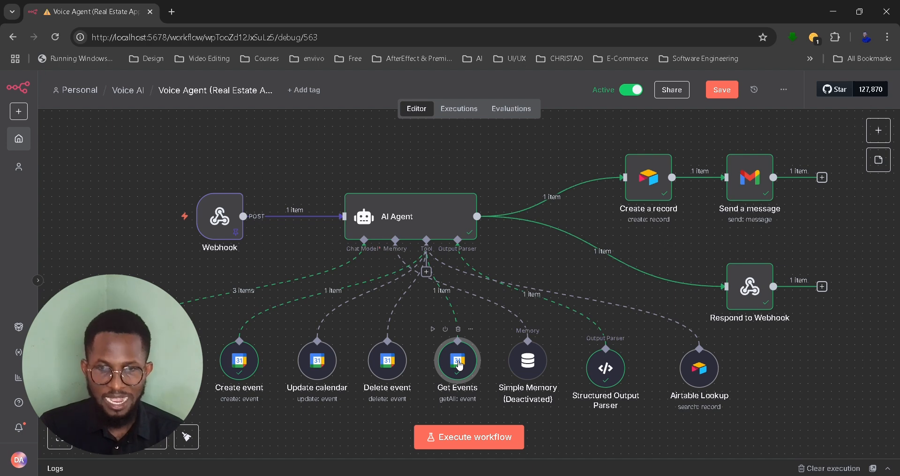
pyautogui.doubleClick(460, 366)
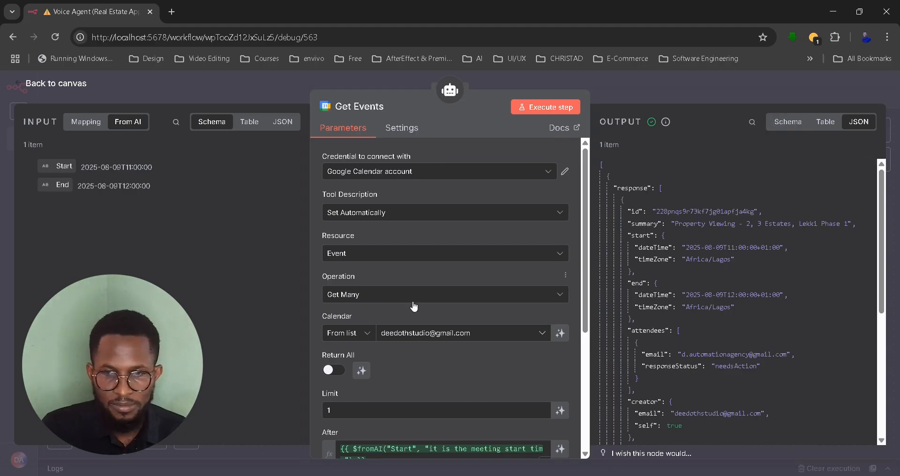
pyautogui.scroll(-1, 422, 364)
pyautogui.scroll(-3, 423, 364)
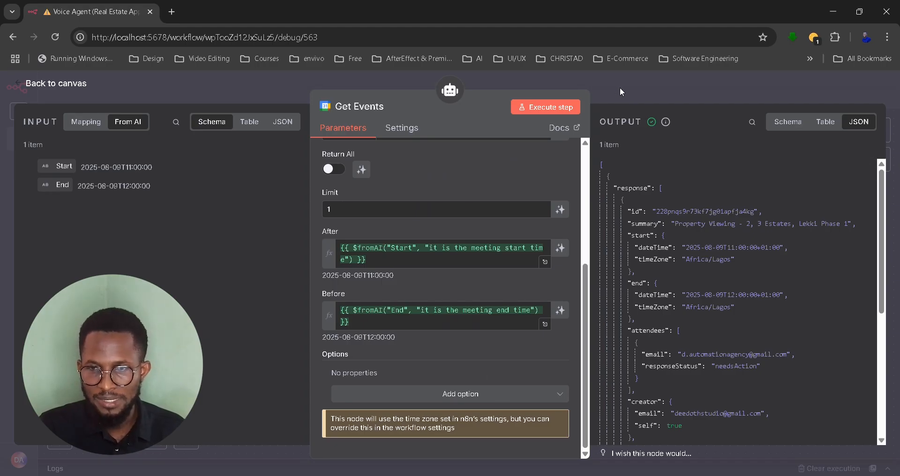
pyautogui.click(584, 83)
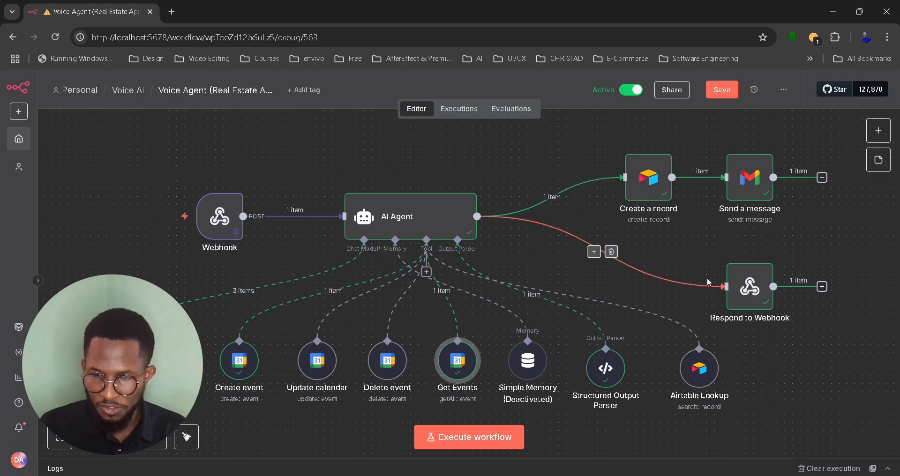
# - View the Respond to Webhook node's parameters briefly and return to the canvas
pyautogui.click(751, 285)
pyautogui.doubleClick(752, 285)
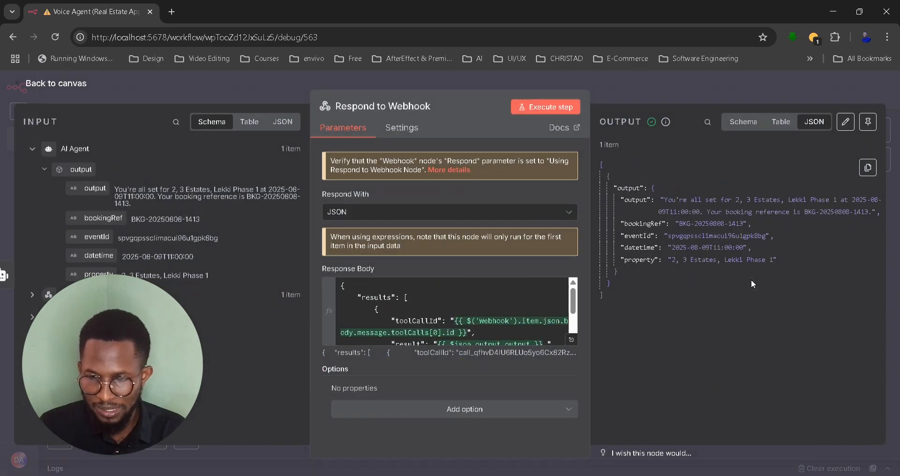
pyautogui.click(664, 90)
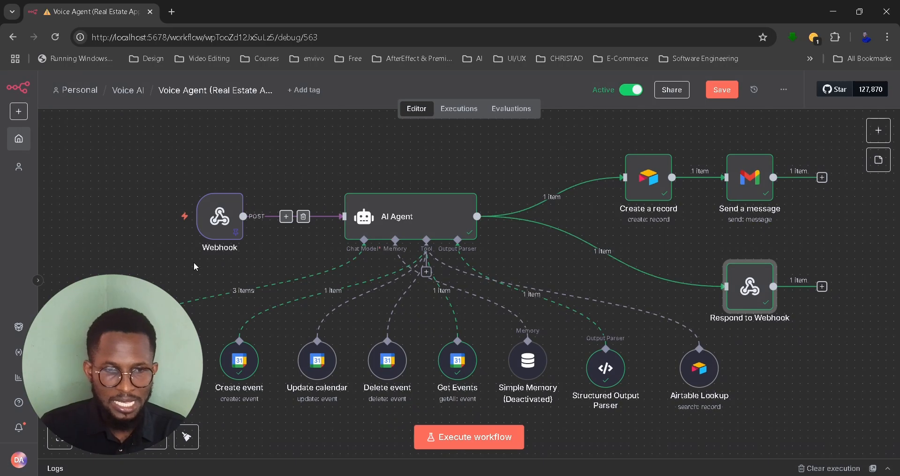
# - Show the Webhook node's Respond options and keep Using 'Respond to Webhook' Node selected
pyautogui.scroll(-1, 463, 271)
pyautogui.hscroll(-2, 462, 249)
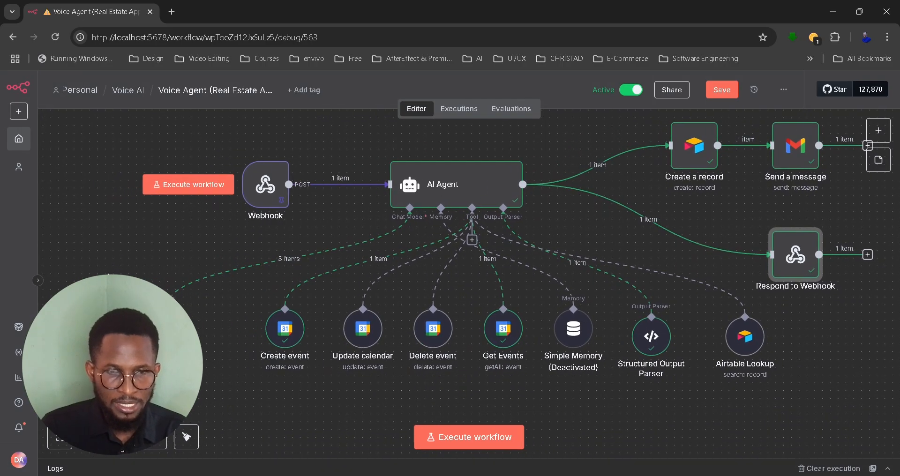
pyautogui.doubleClick(264, 185)
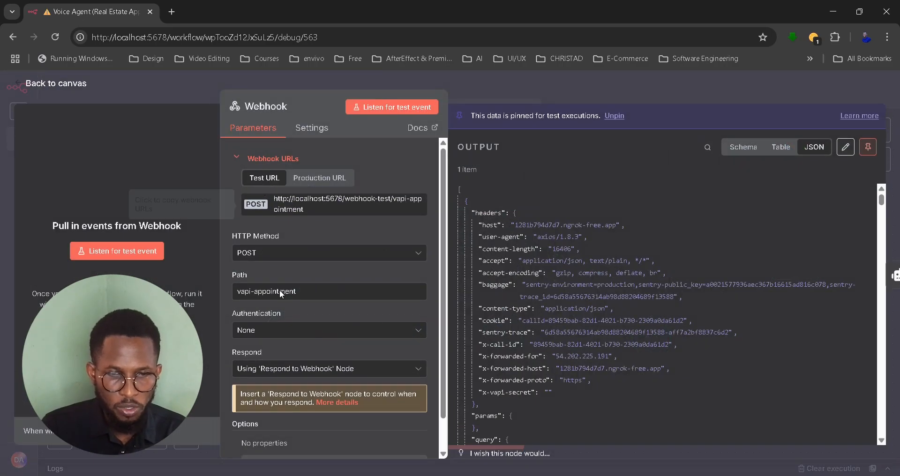
pyautogui.click(265, 370)
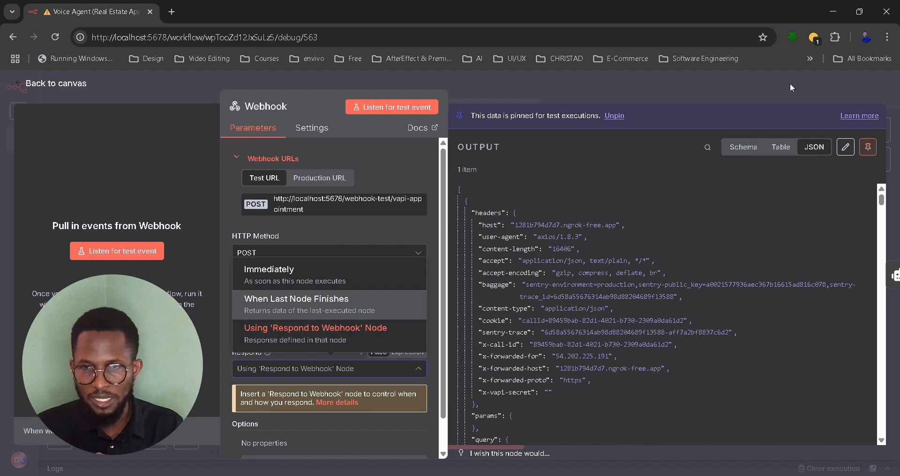
pyautogui.click(772, 83)
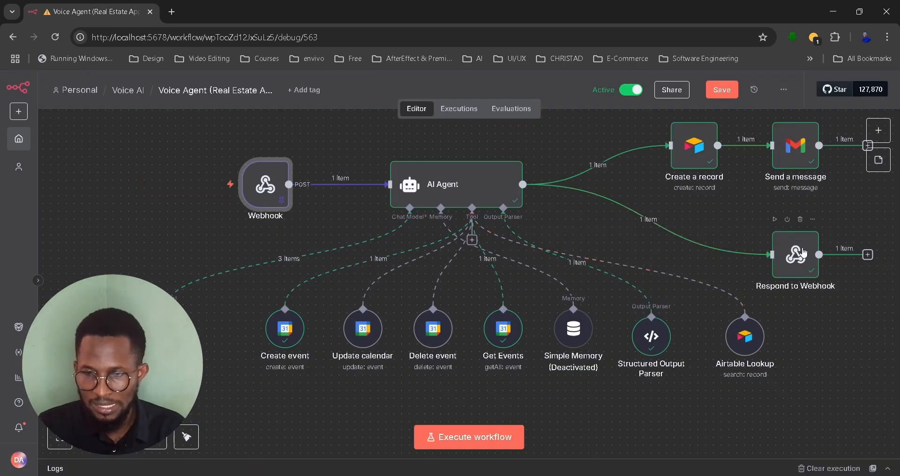
# - Review the Respond to Webhook node's JSON output with the booking message, bookingRef, eventId, datetime and property, and return to the canvas
pyautogui.doubleClick(796, 257)
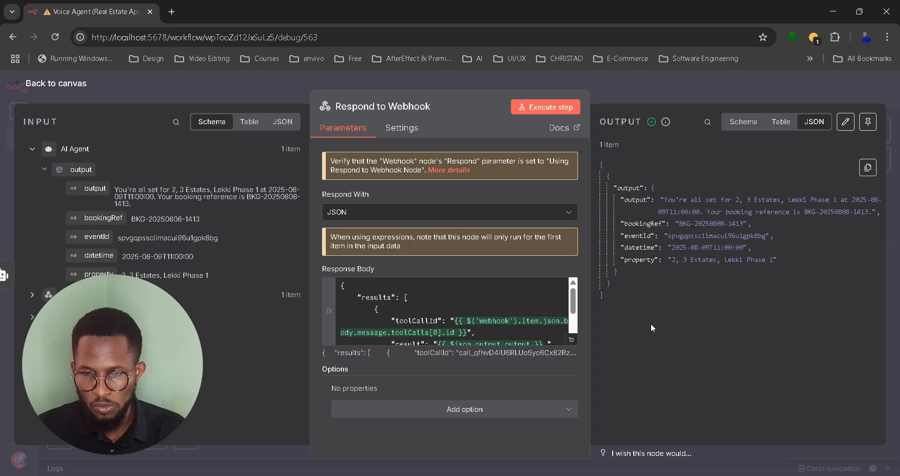
pyautogui.moveTo(661, 344); pyautogui.dragTo(600, 167)
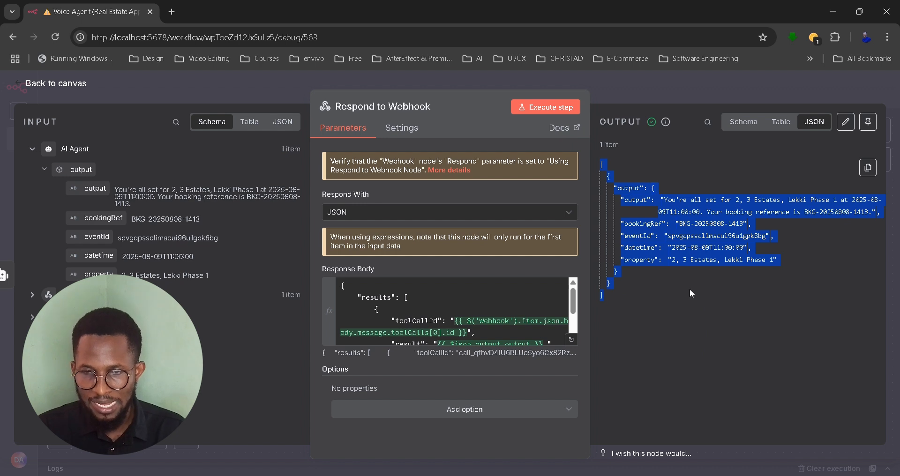
pyautogui.click(691, 244)
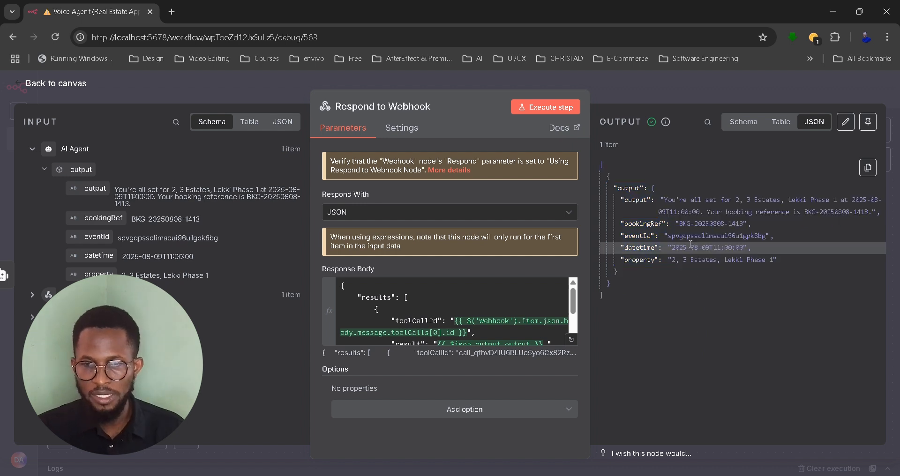
pyautogui.moveTo(612, 296); pyautogui.dragTo(602, 168)
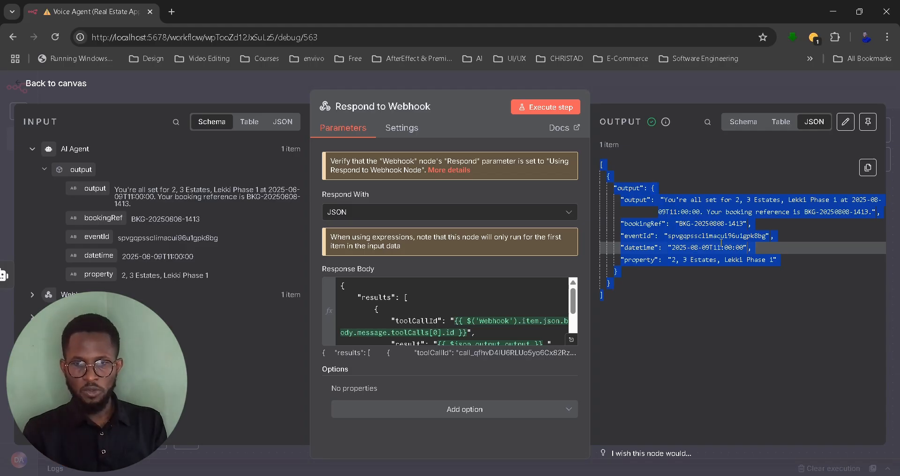
pyautogui.click(690, 232)
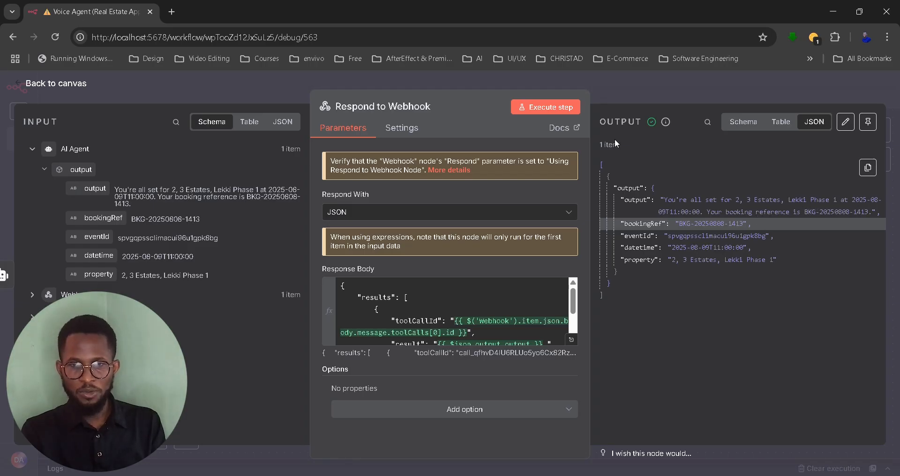
pyautogui.click(612, 80)
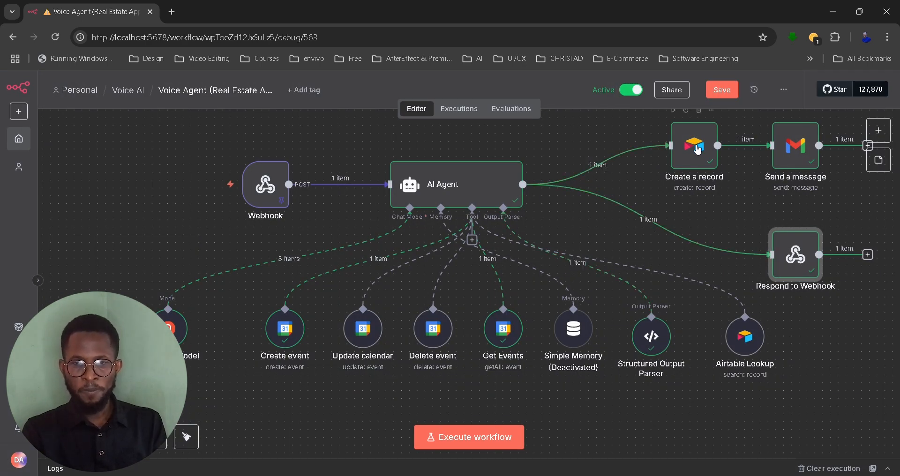
# - Inspect the Create a record node's Airtable settings and JSON output, and return to the canvas
pyautogui.click(698, 149)
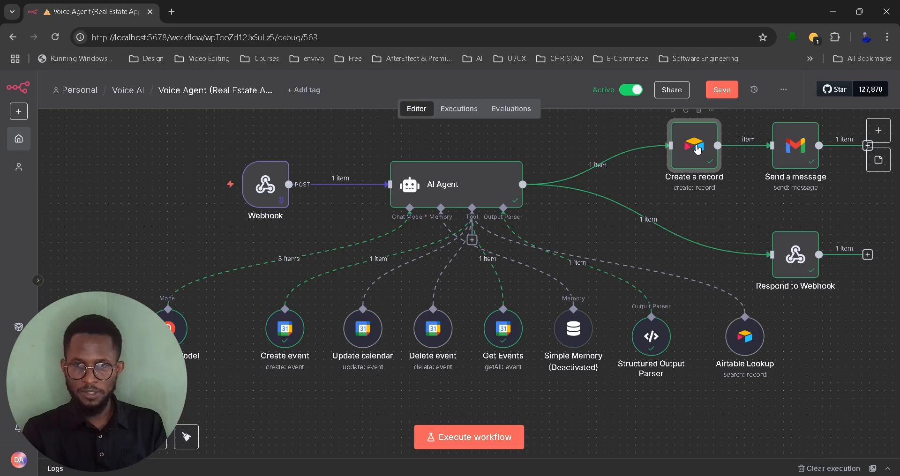
pyautogui.doubleClick(697, 150)
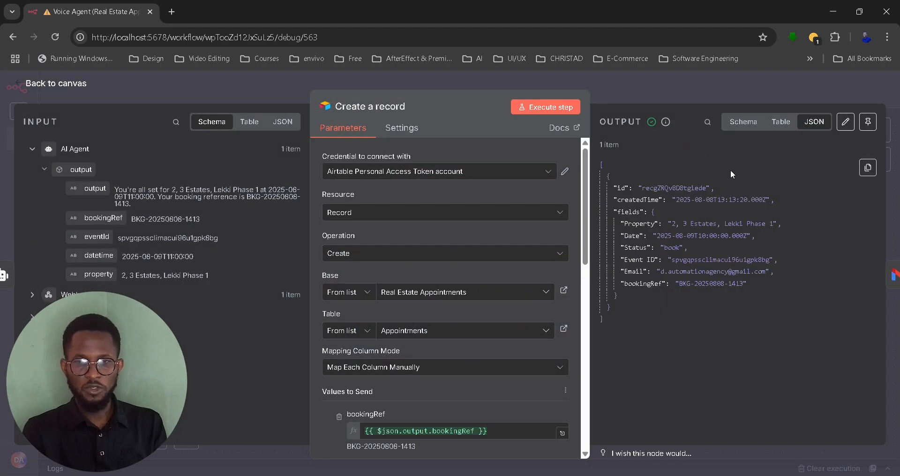
pyautogui.click(656, 86)
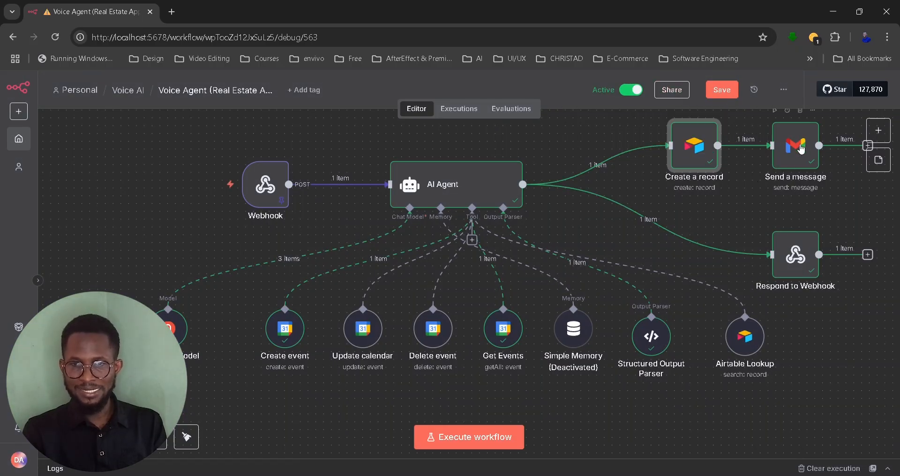
# - Open Airtable in a new browser tab and open the Real Estate Appointments base
pyautogui.click(176, 15)
pyautogui.write('air')
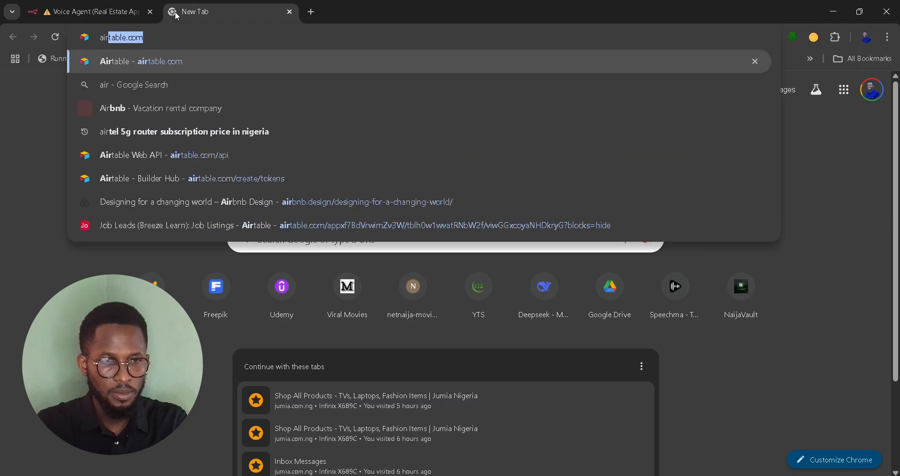
pyautogui.press('Return')
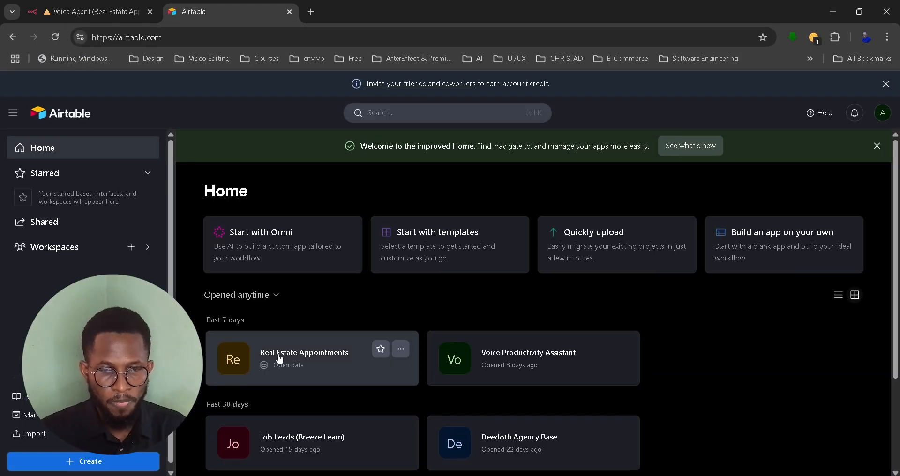
pyautogui.click(289, 358)
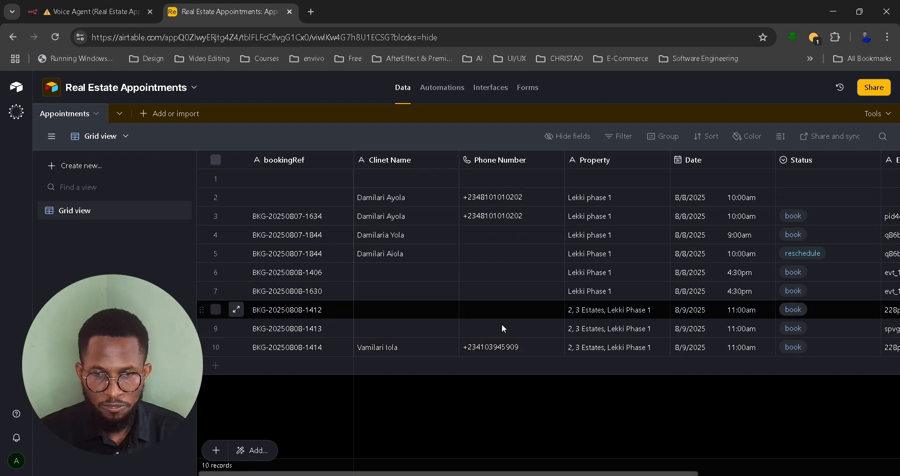
# - Look through all fields of the newest appointment record, highlight its bookingRef, and return to the n8n workflow
pyautogui.hscroll(5, 505, 347)
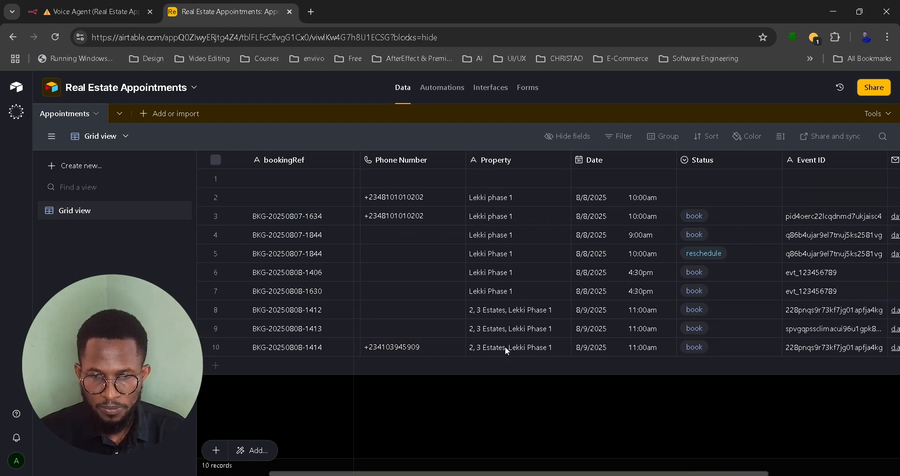
pyautogui.hscroll(3, 510, 351)
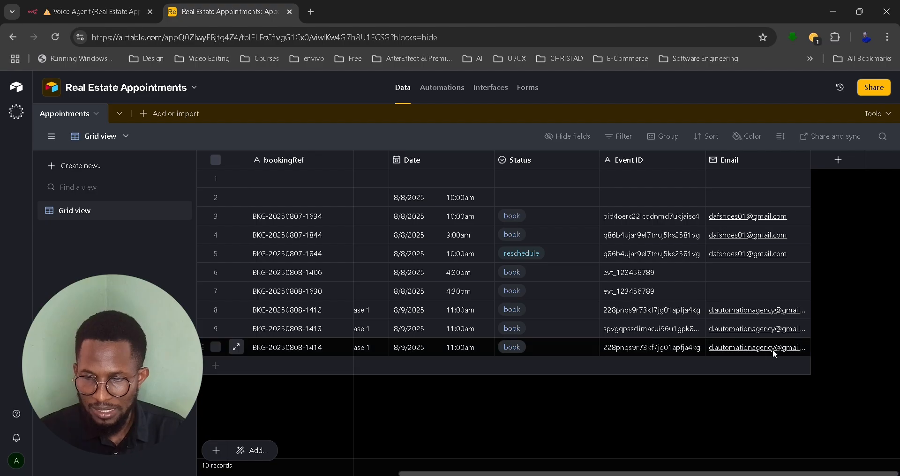
pyautogui.hscroll(-6, 673, 346)
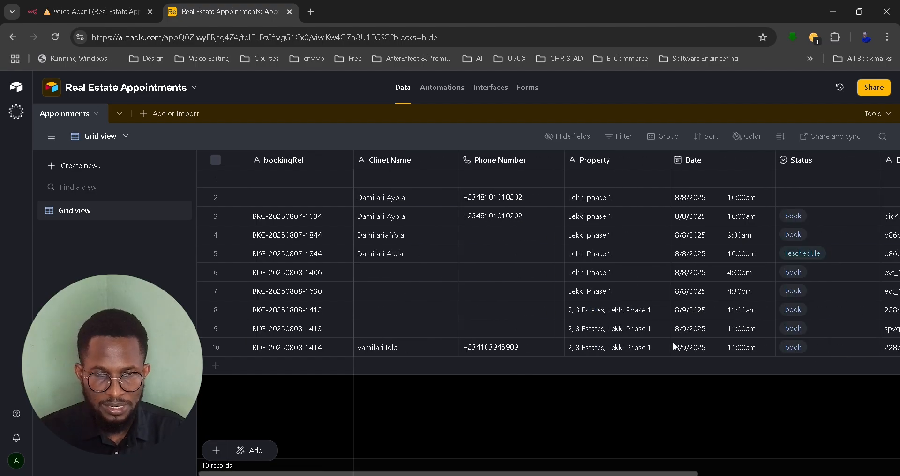
pyautogui.click(285, 349)
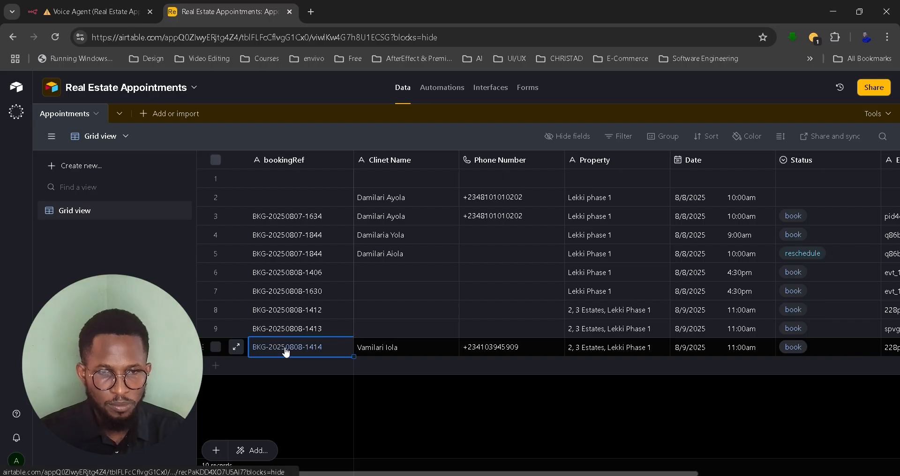
pyautogui.click(78, 14)
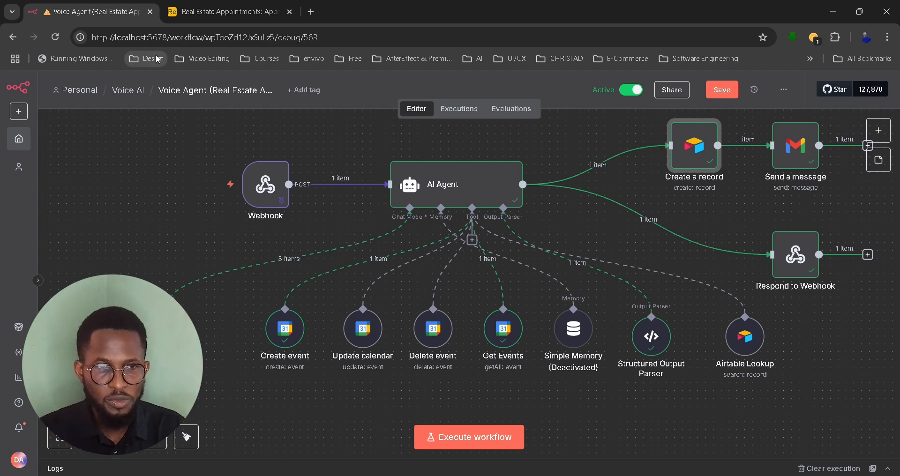
# - Switch to the Airtable appointments table and highlight the Event ID of the newest record
pyautogui.click(238, 11)
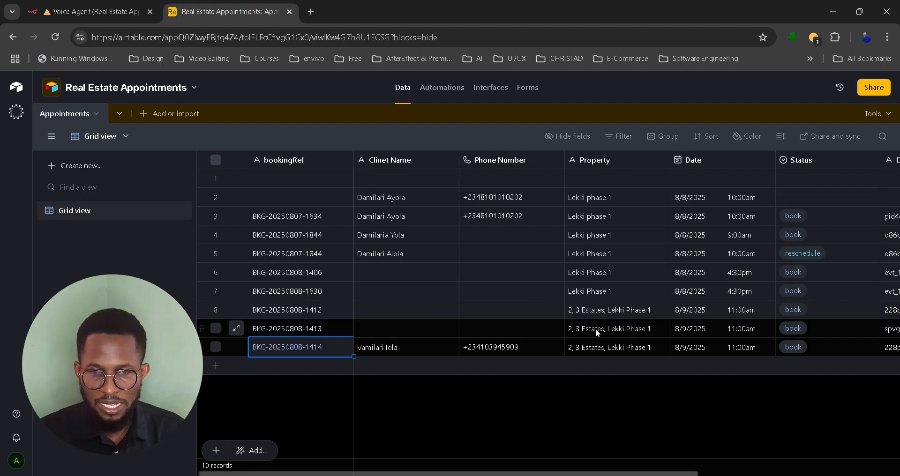
pyautogui.hscroll(6, 595, 328)
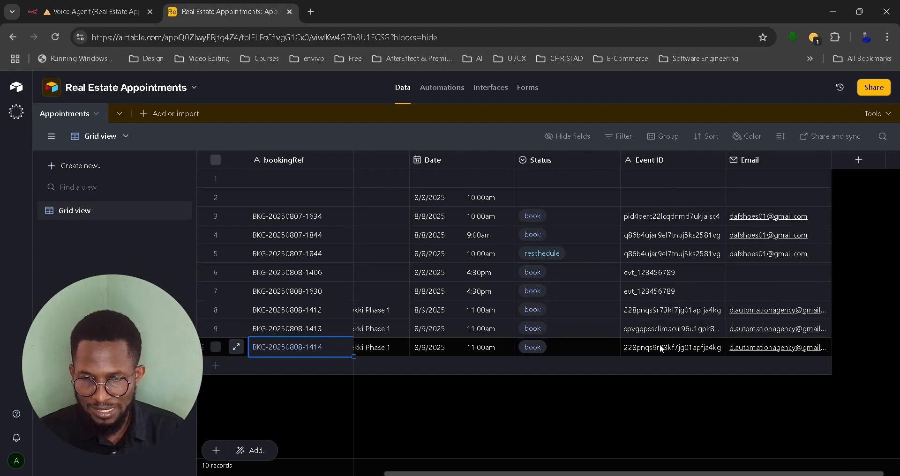
pyautogui.click(648, 351)
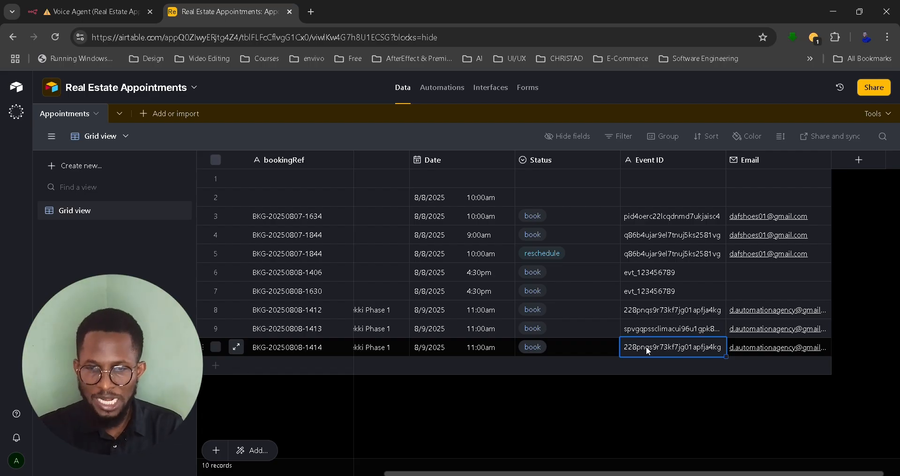
pyautogui.hscroll(-5, 648, 351)
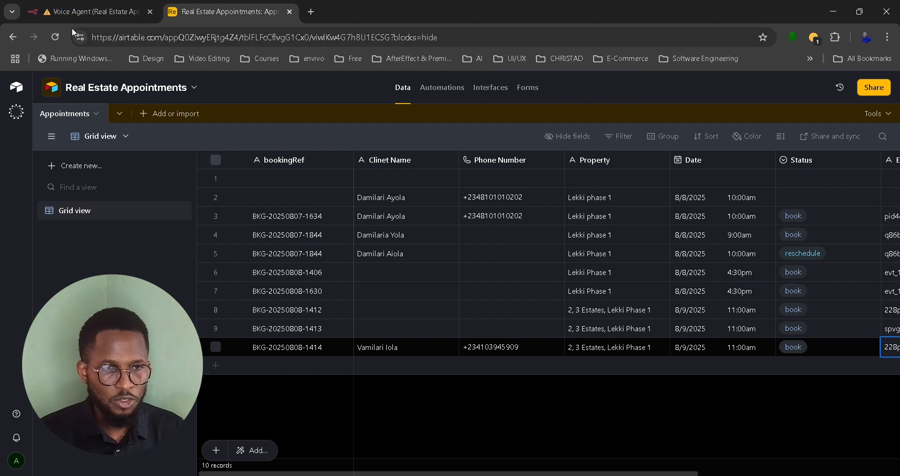
# - Return to n8n and review the AI Agent's System Message instructions for rescheduling with the Airtable Lookup and Update Calendar tools
pyautogui.click(72, 13)
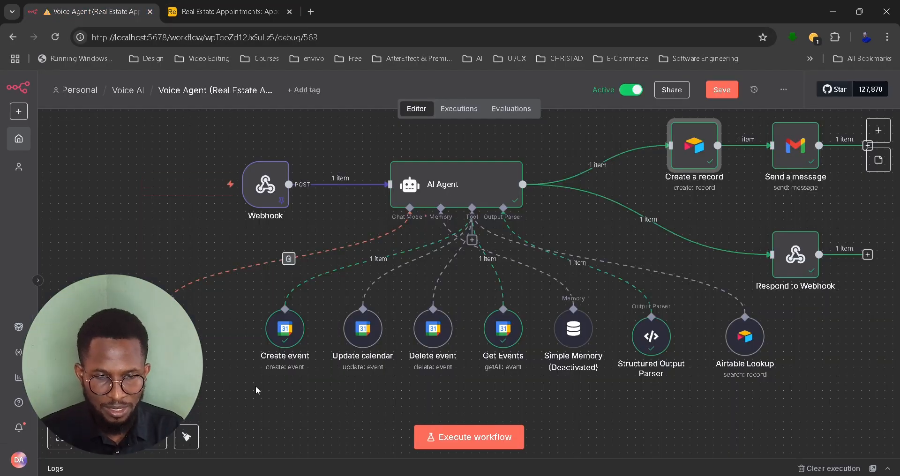
pyautogui.moveTo(359, 335)
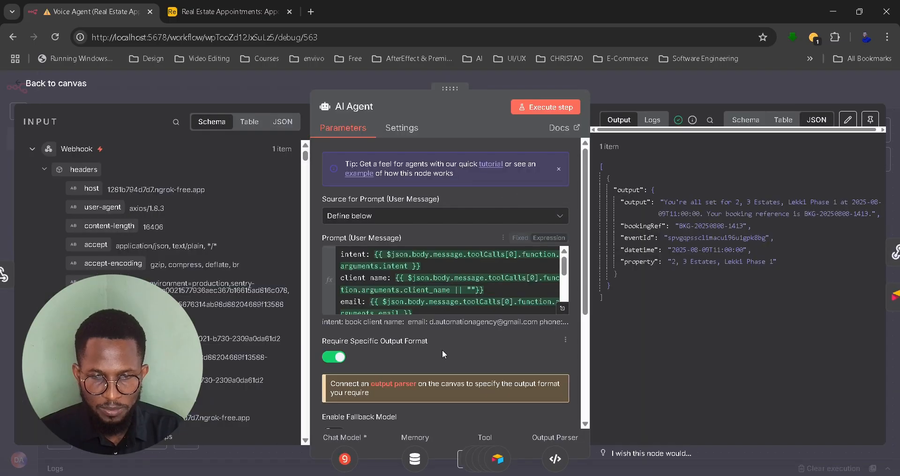
pyautogui.scroll(-4, 446, 351)
pyautogui.scroll(-2, 424, 352)
pyautogui.scroll(-8, 424, 352)
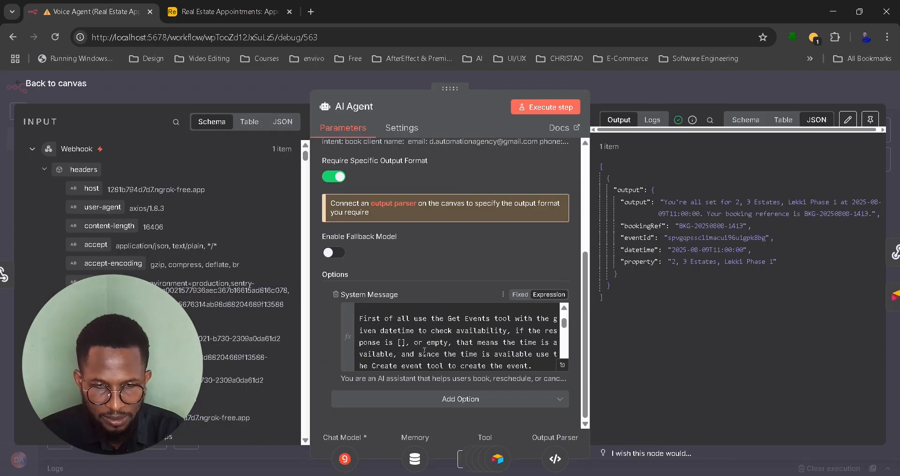
pyautogui.scroll(-8, 424, 351)
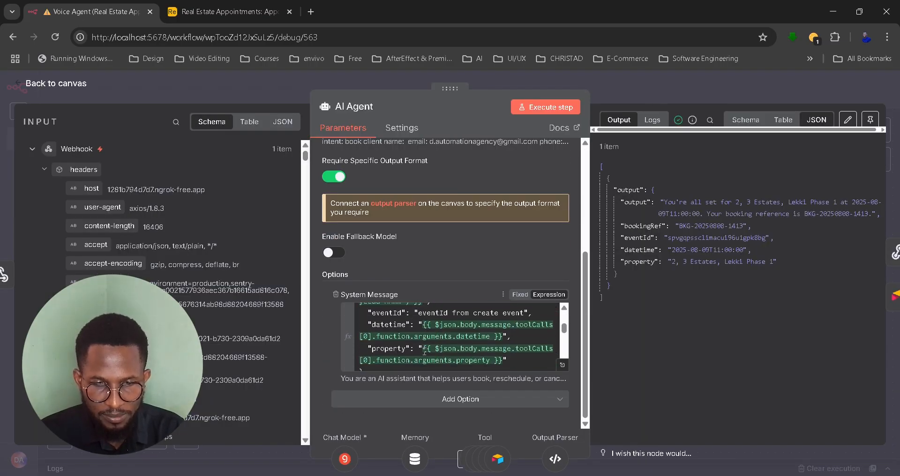
pyautogui.scroll(-8, 424, 351)
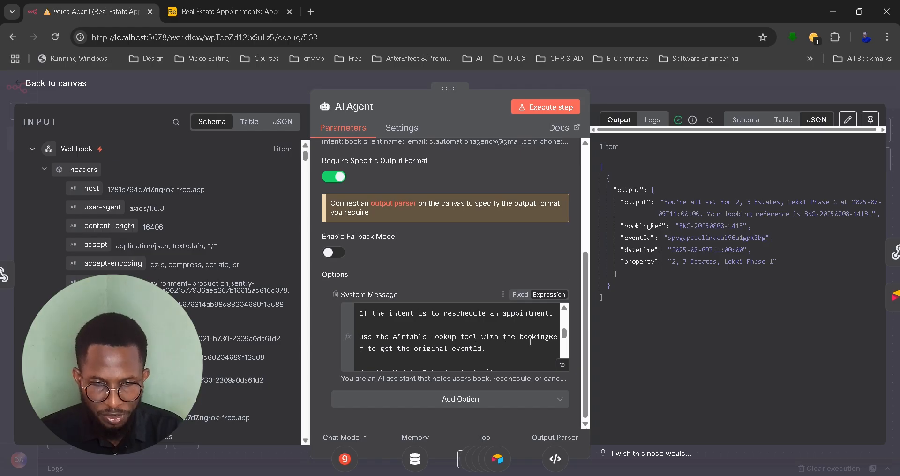
pyautogui.scroll(-1, 412, 354)
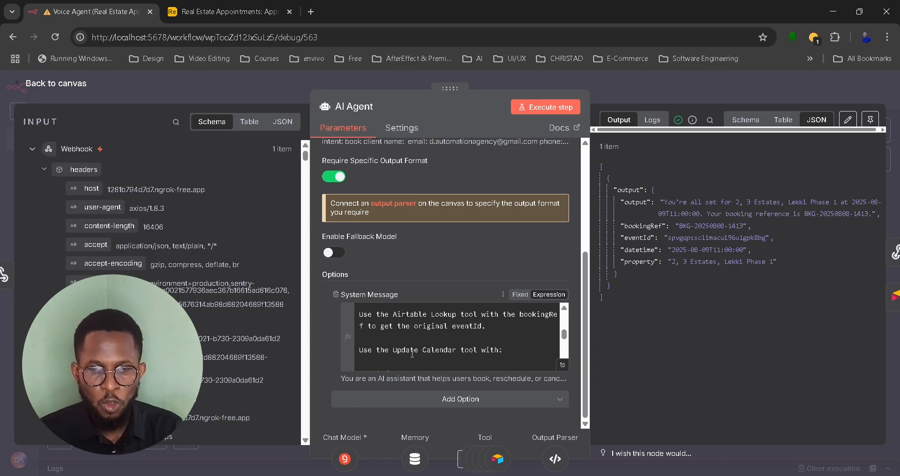
pyautogui.click(620, 75)
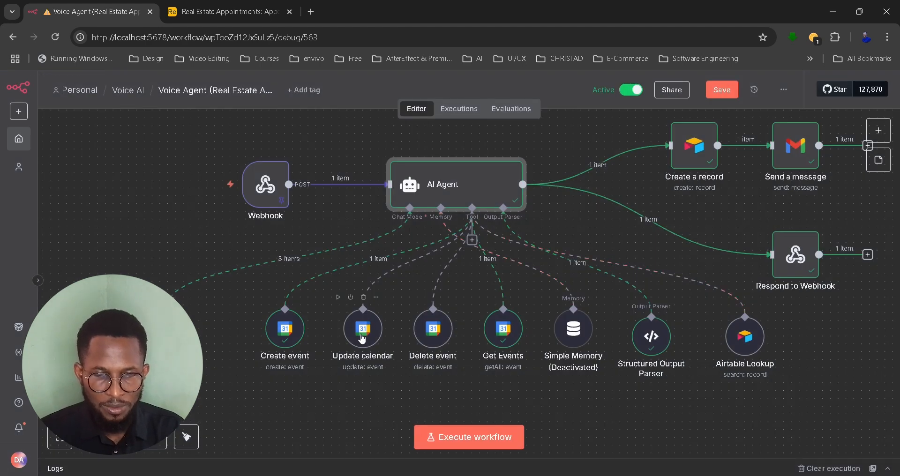
# - Examine the Update calendar tool's Update operation and the $fromAI expressions in its Event ID, End and Start fields
pyautogui.doubleClick(361, 336)
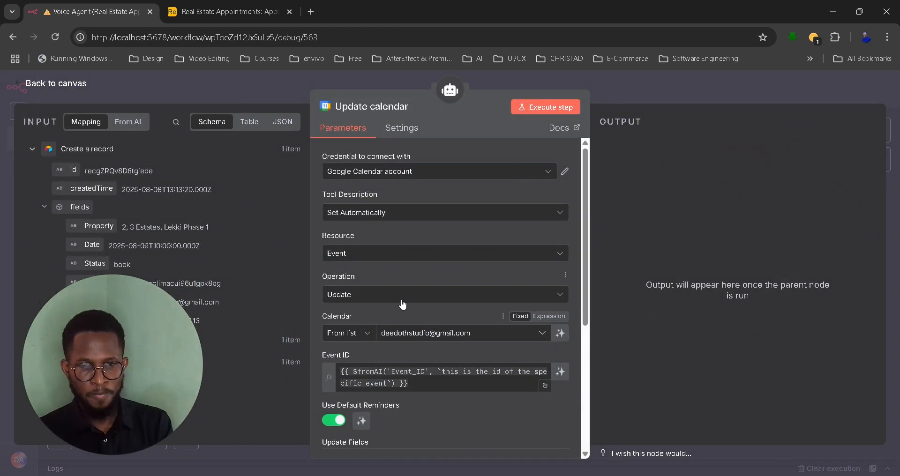
pyautogui.scroll(-3, 472, 272)
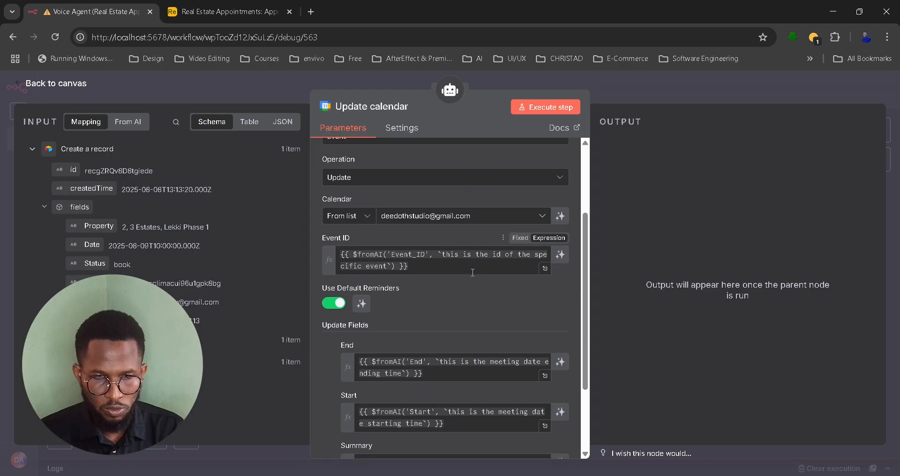
pyautogui.scroll(3, 375, 241)
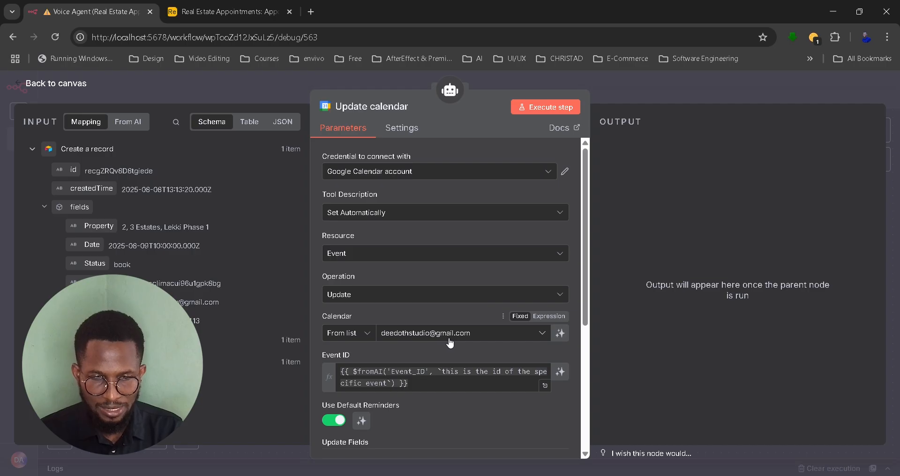
pyautogui.scroll(-3, 448, 342)
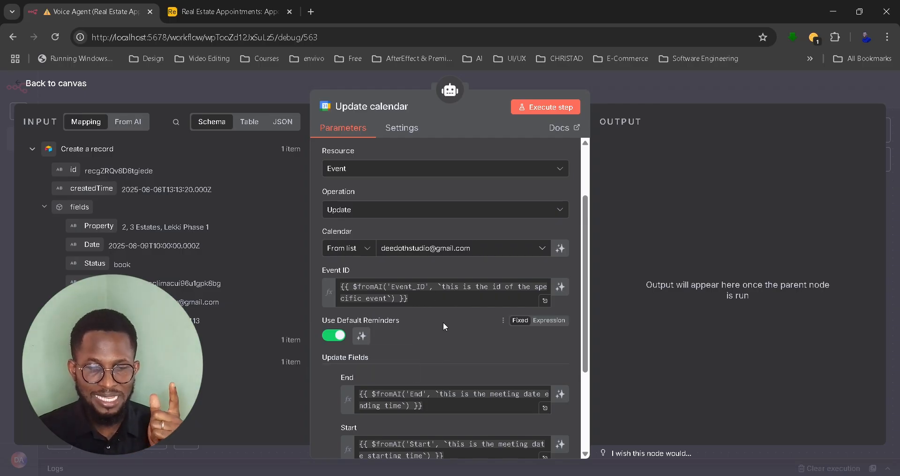
# - Switch to the Airtable appointments table, highlight the newest record's bookingRef, and look at its Event ID column
pyautogui.click(241, 15)
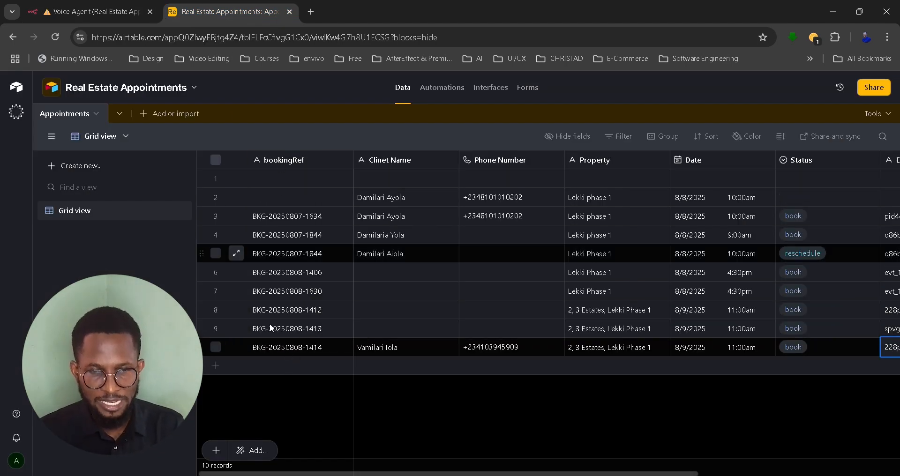
pyautogui.click(288, 347)
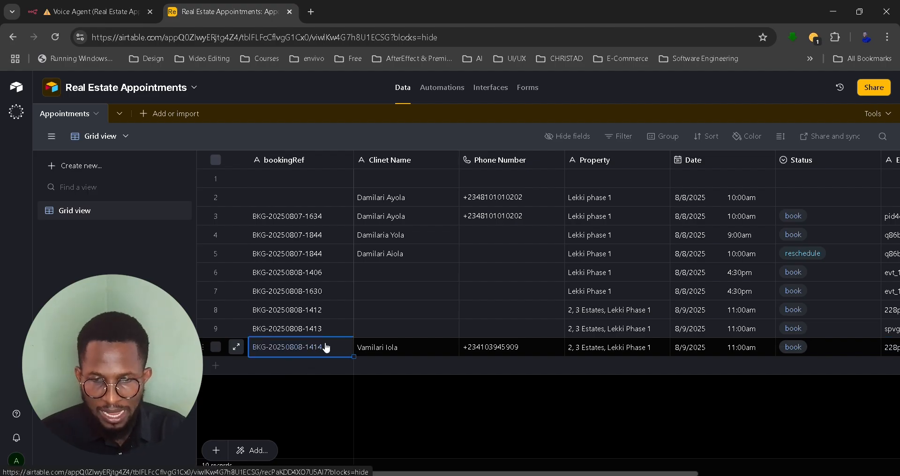
pyautogui.hscroll(5, 741, 345)
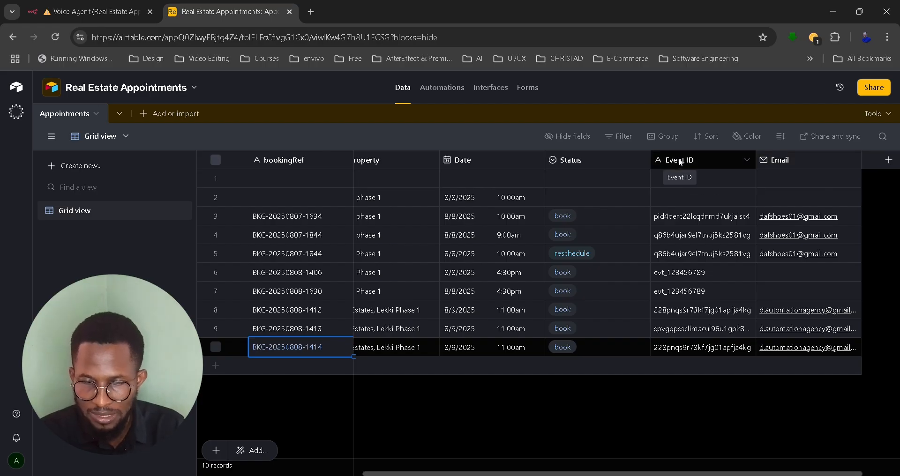
# - Highlight the newest record's Event ID, and return to n8n to review the Update calendar tool's End and Start expressions
pyautogui.click(688, 352)
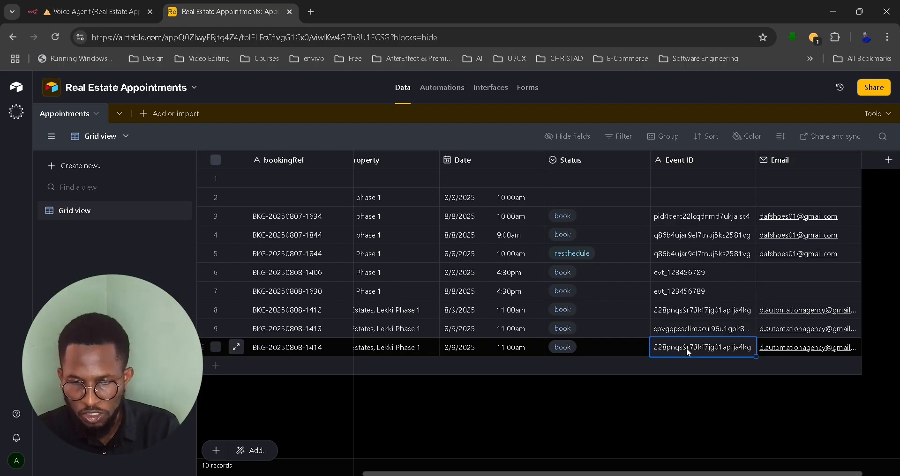
pyautogui.click(60, 16)
pyautogui.scroll(-3, 497, 364)
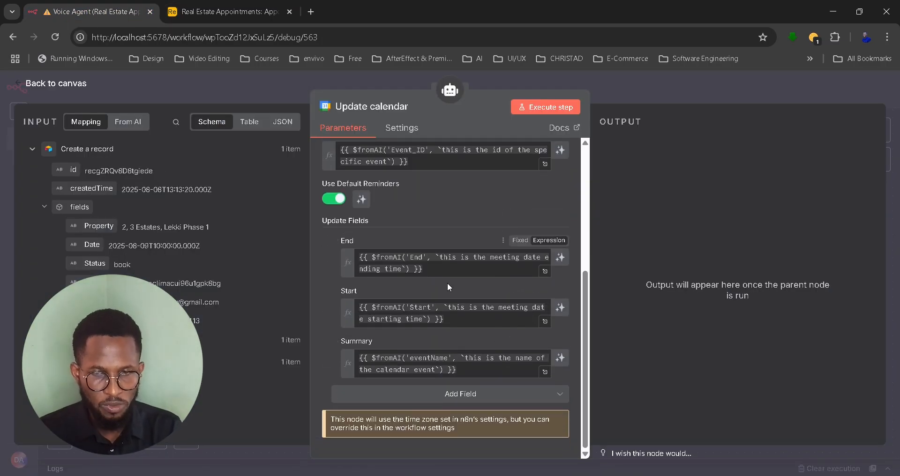
pyautogui.click(434, 264)
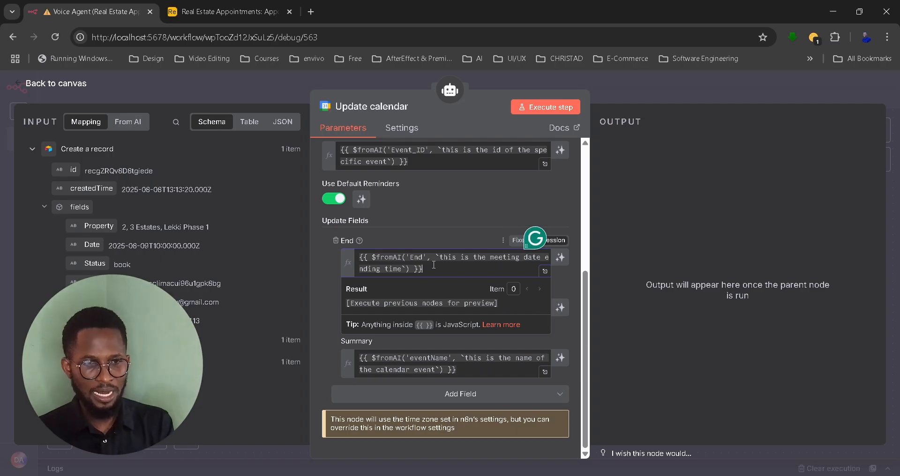
pyautogui.click(316, 283)
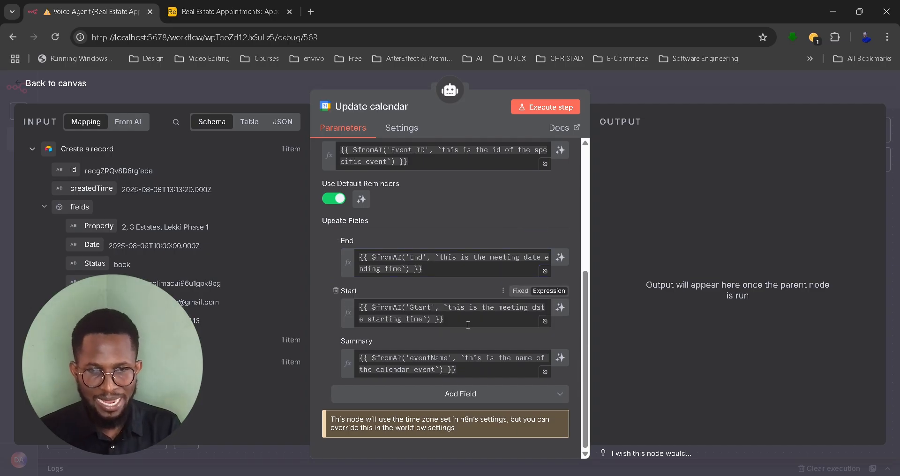
pyautogui.click(475, 323)
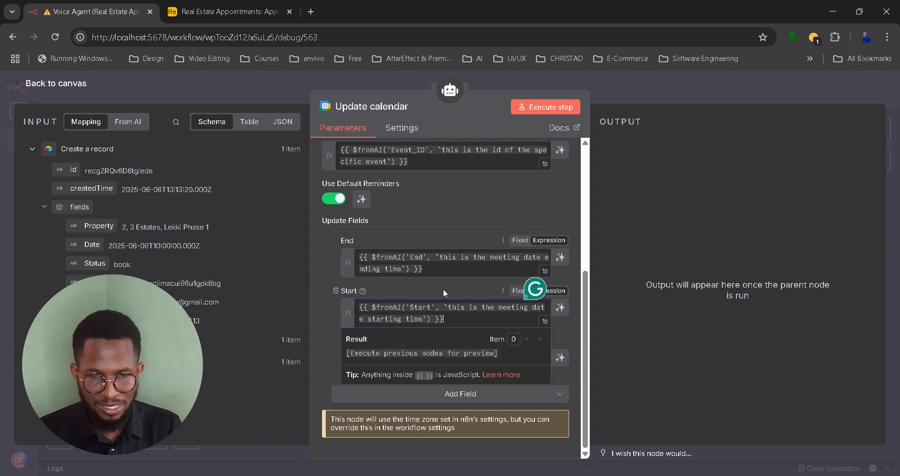
pyautogui.click(315, 302)
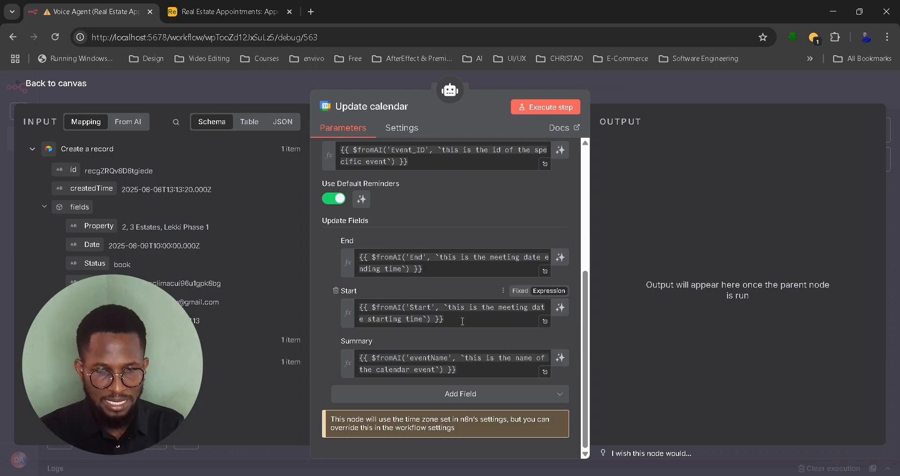
# - Close the Update calendar tool's settings and save the Voice Agent workflow
pyautogui.click(649, 83)
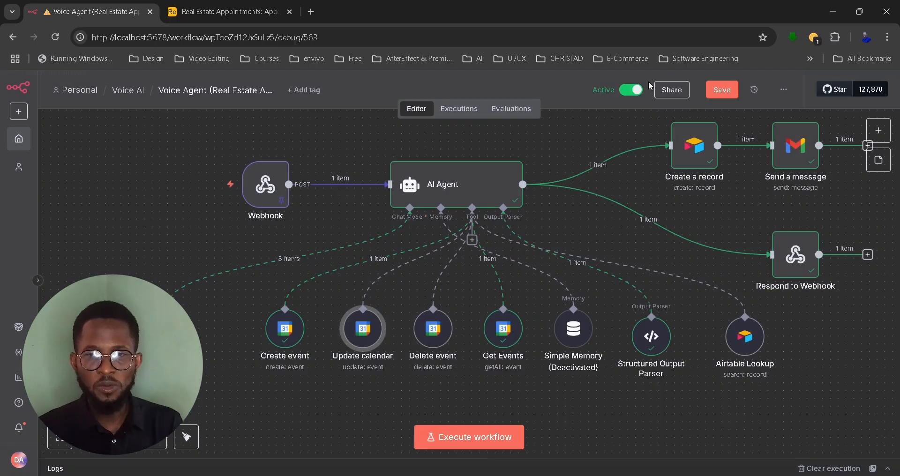
pyautogui.click(722, 94)
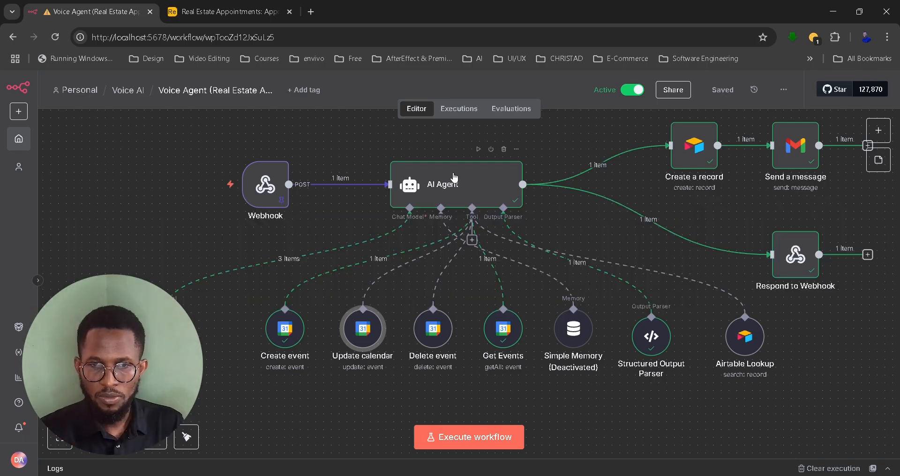
# - Open the settings of the Airtable Create a record node that follows the AI Agent
pyautogui.hscroll(2, 453, 174)
pyautogui.hscroll(2, 452, 173)
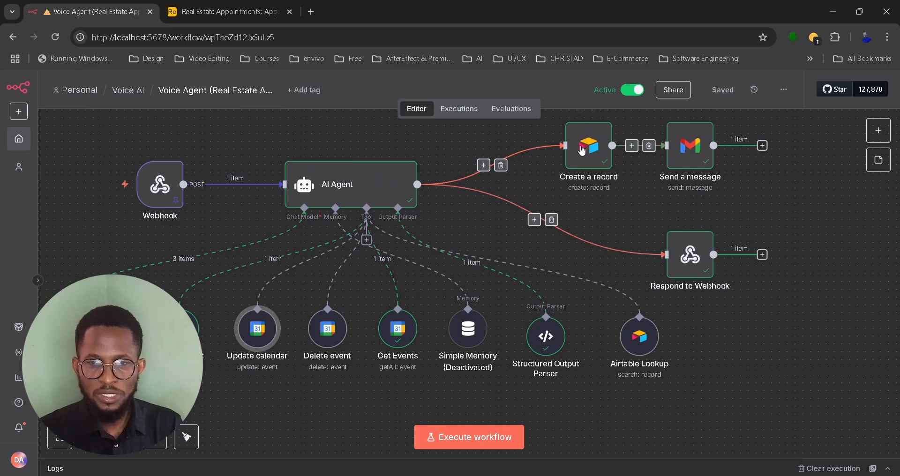
pyautogui.click(586, 147)
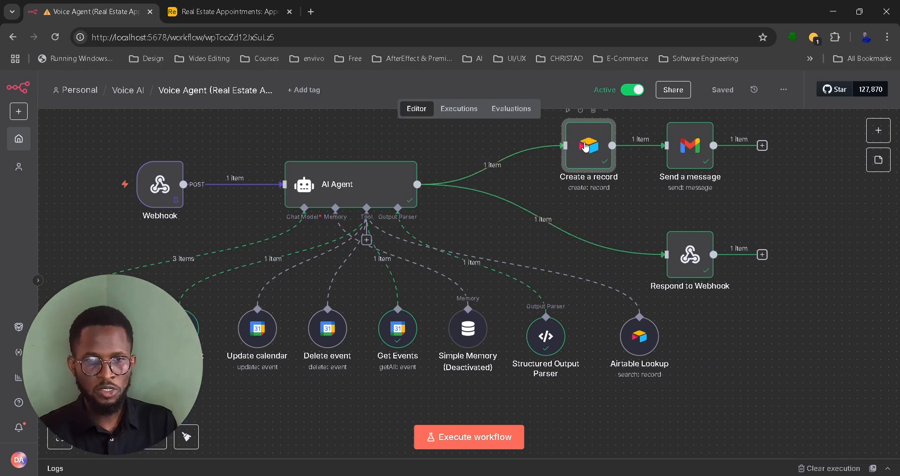
pyautogui.doubleClick(585, 147)
# - Review the newest record's columns in the Airtable appointments table, and return to the n8n workflow canvas
pyautogui.hotkey('ctrl', 'Tab')
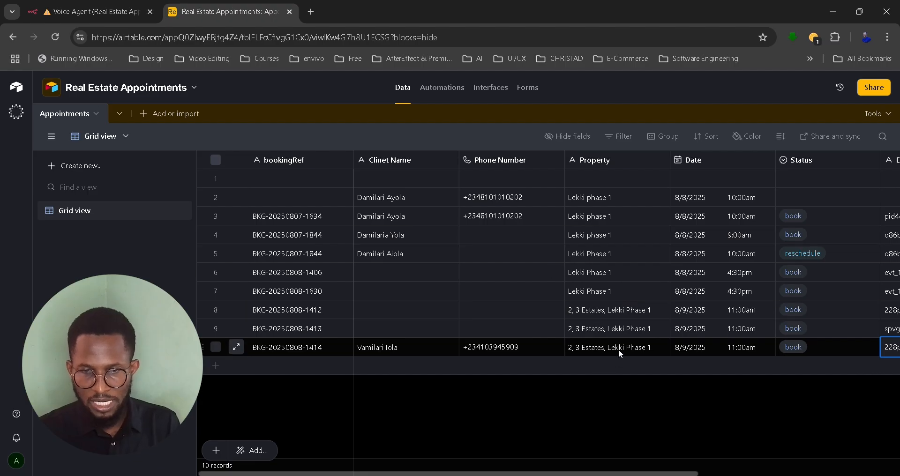
pyautogui.hscroll(5, 626, 346)
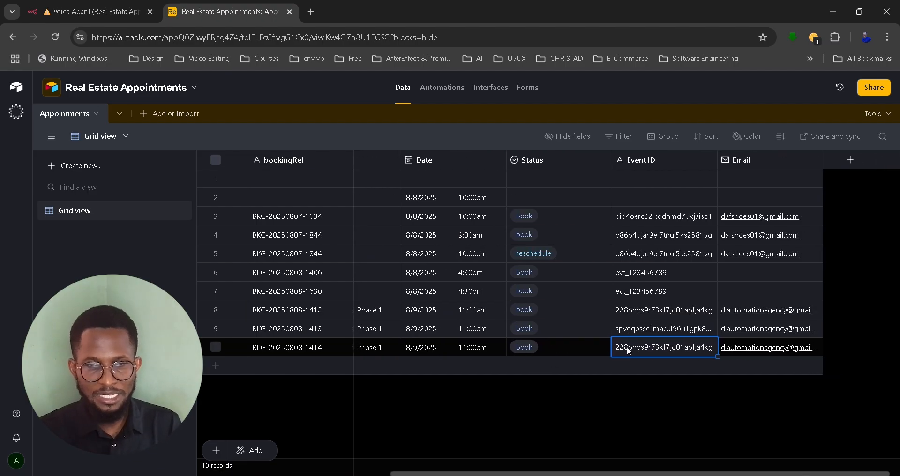
pyautogui.hscroll(-3, 371, 346)
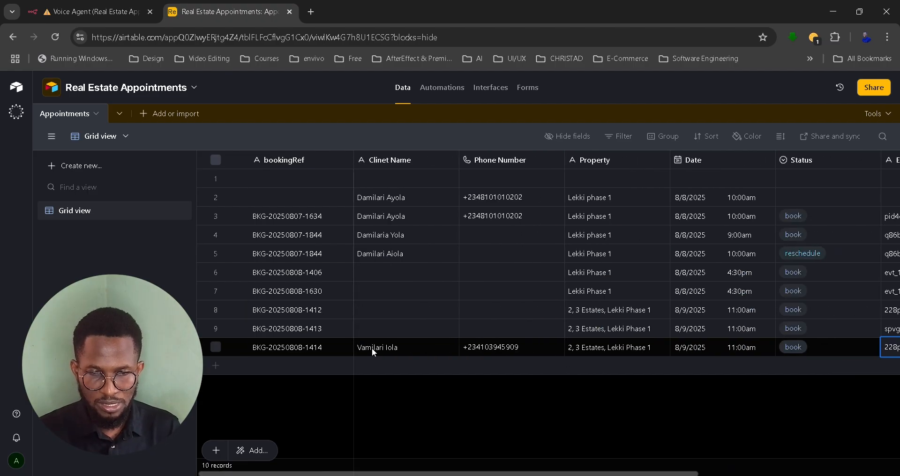
pyautogui.hscroll(3, 494, 341)
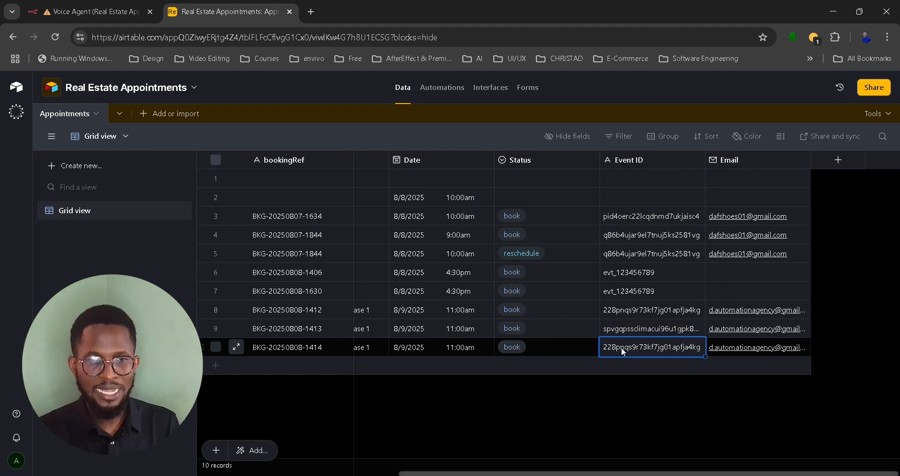
pyautogui.click(65, 13)
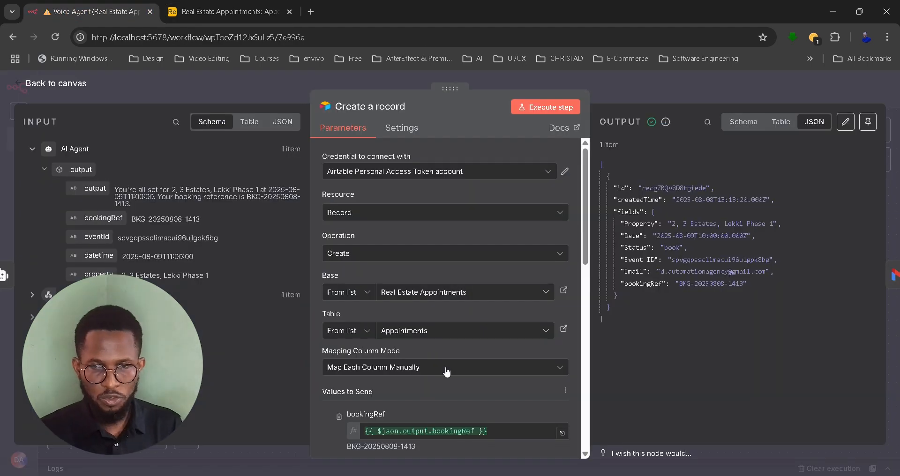
pyautogui.click(612, 88)
pyautogui.hscroll(-5, 233, 412)
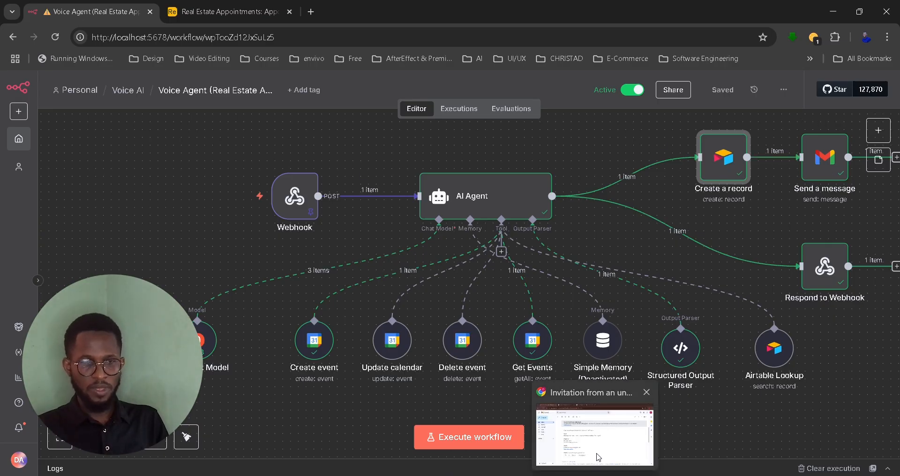
# - Switch to Gmail and open the third email in the inbox, titled "Your booking reference"
pyautogui.click(597, 458)
pyautogui.click(60, 149)
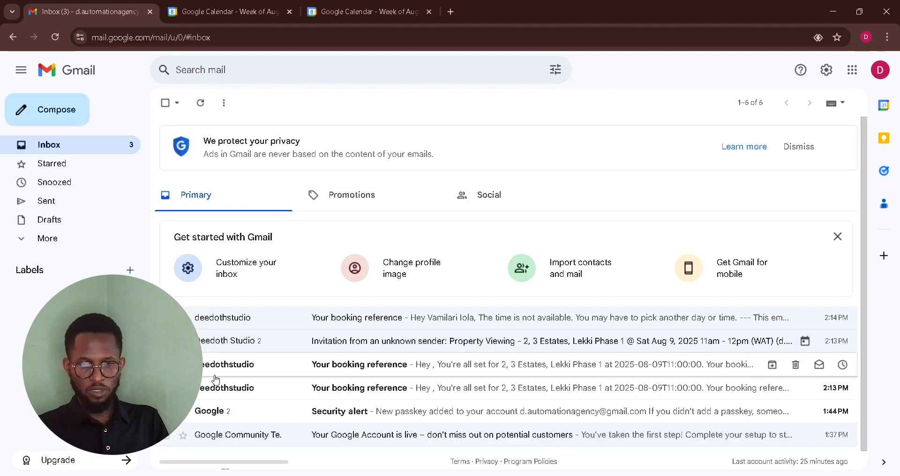
pyautogui.click(214, 373)
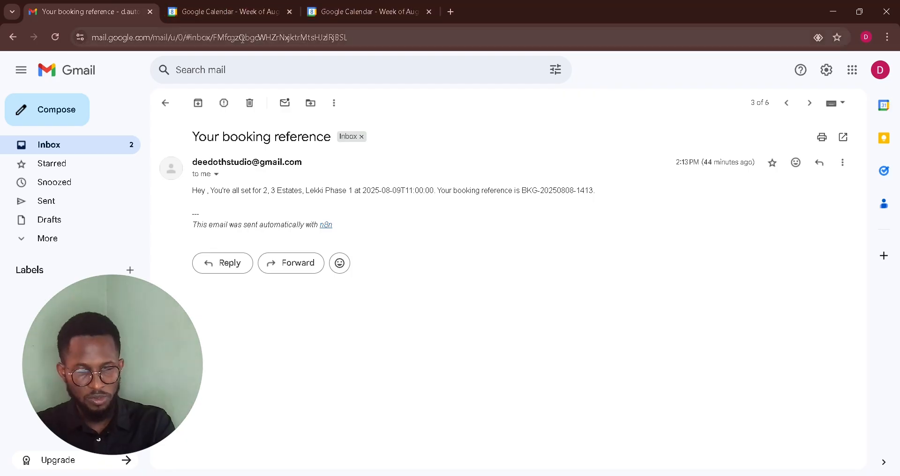
# - Switch from Gmail to the Airtable appointments table for a quick check, and return to the n8n workflow
pyautogui.hotkey('alt', 'Tab')
pyautogui.hotkey('alt', 'Tab')
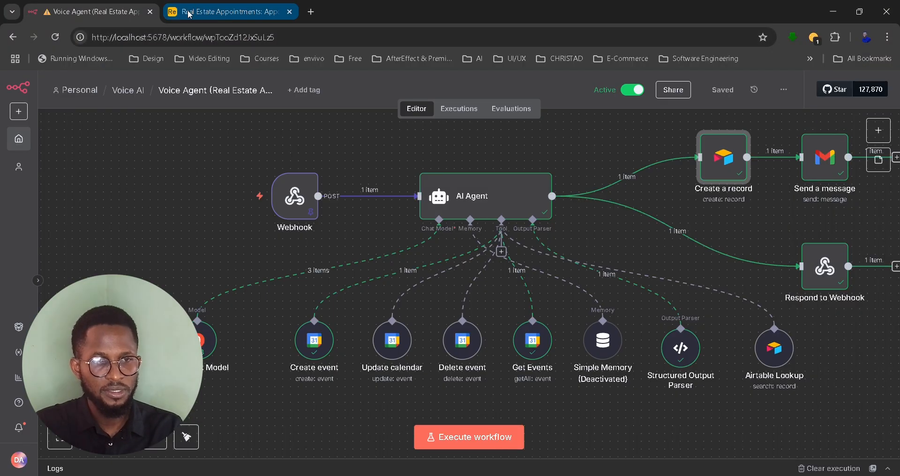
pyautogui.click(188, 14)
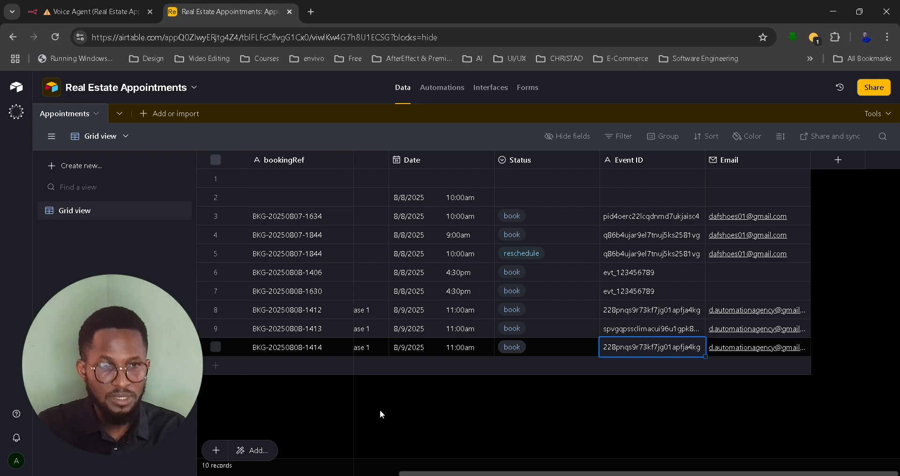
pyautogui.click(96, 13)
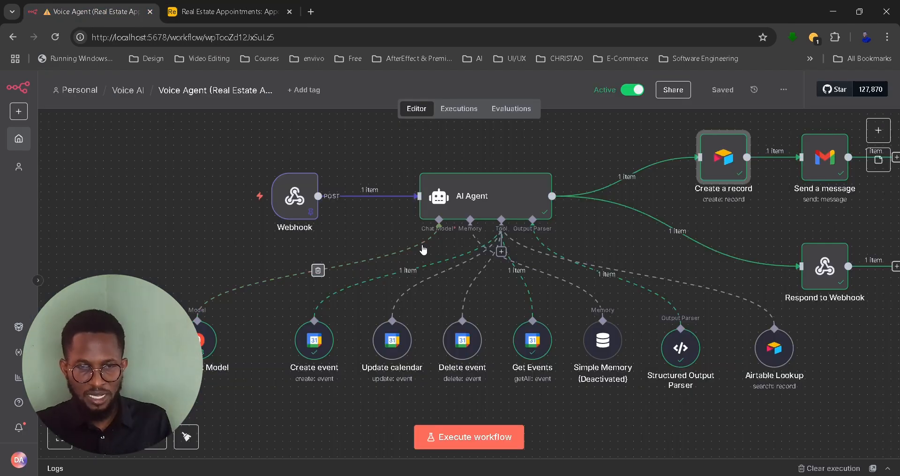
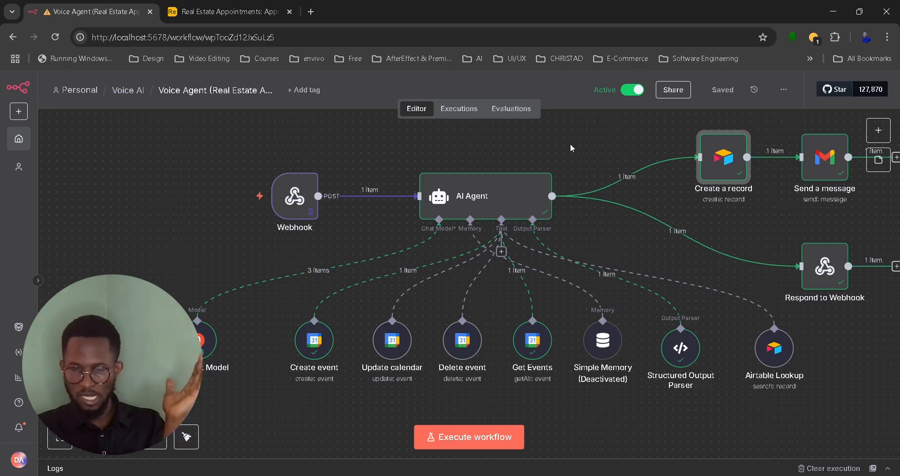
# - Examine the Structured Output Parser's JSON example with its output, bookingRef, eventId, datetime and property fields, and return to the canvas
pyautogui.doubleClick(687, 350)
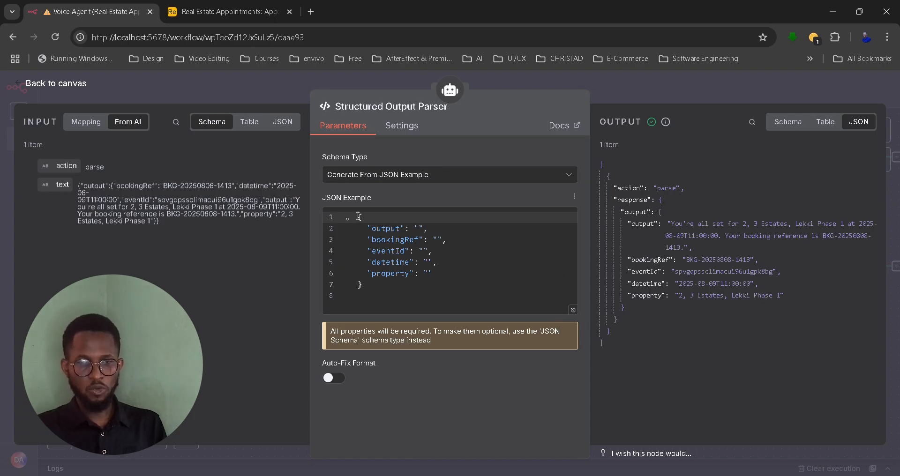
pyautogui.moveTo(358, 217); pyautogui.dragTo(420, 289)
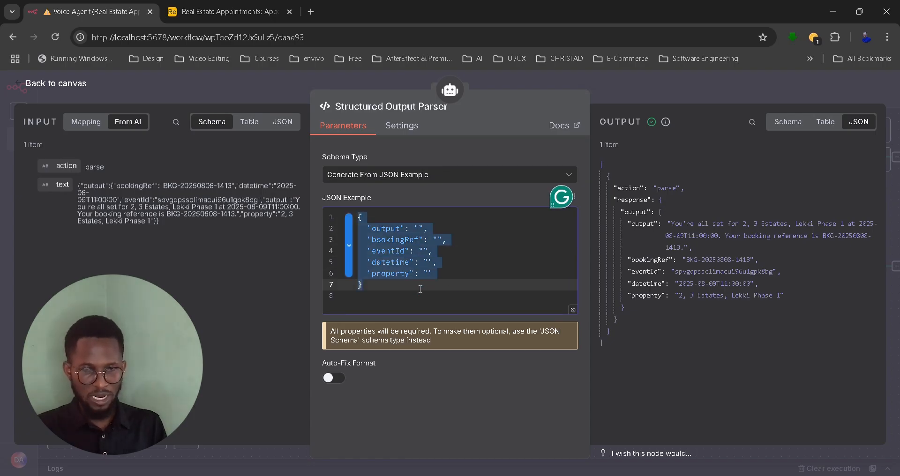
pyautogui.click(391, 228)
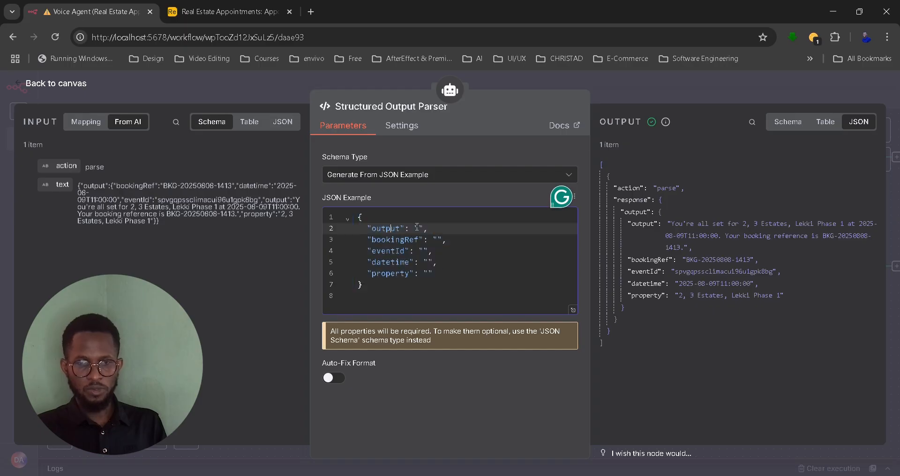
pyautogui.click(418, 228)
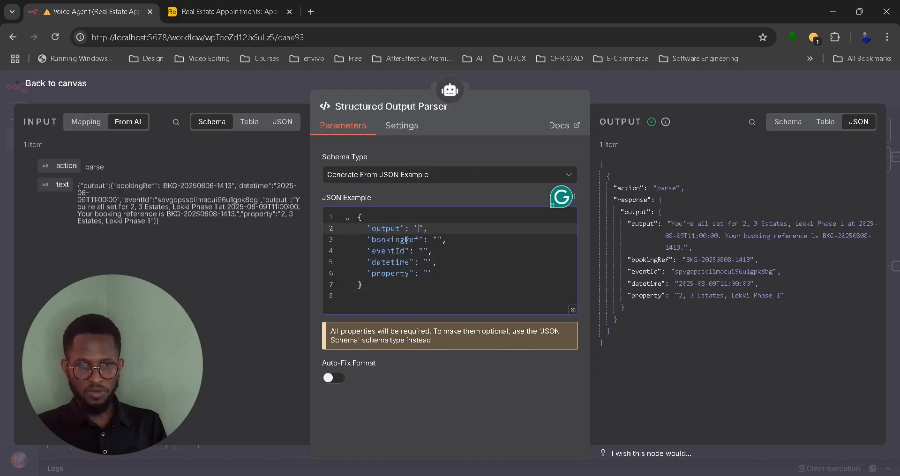
pyautogui.click(437, 239)
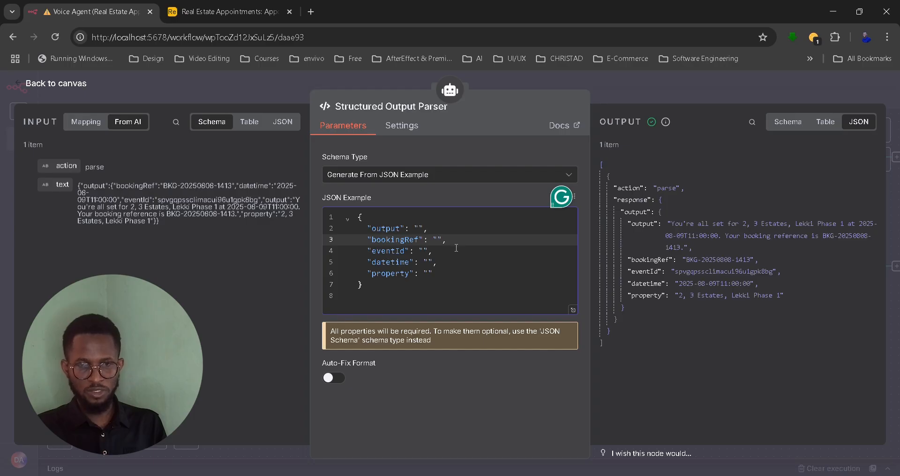
pyautogui.click(481, 259)
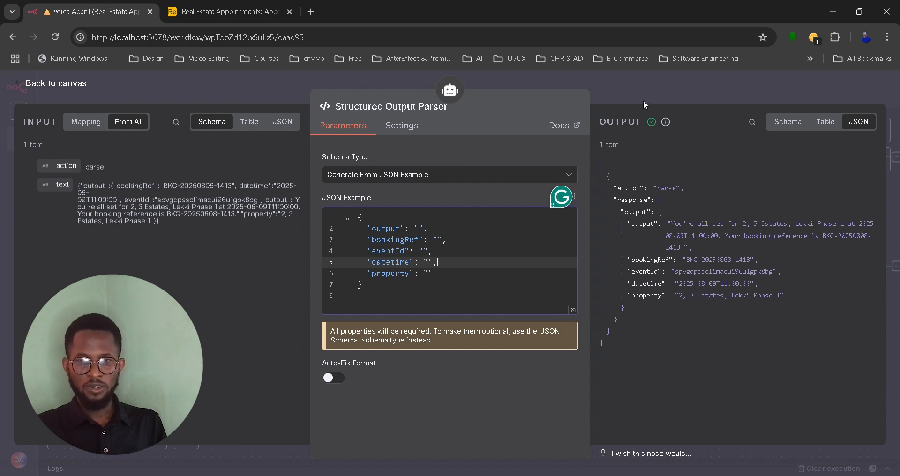
pyautogui.click(617, 86)
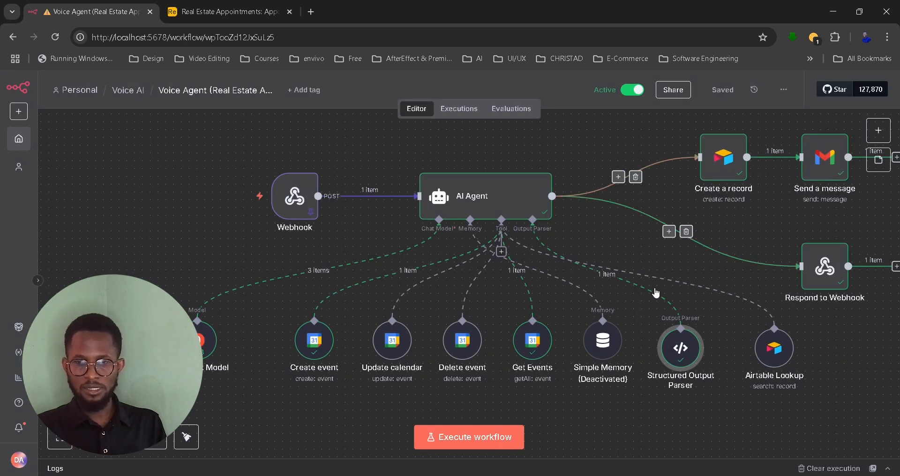
# - Review the Airtable Lookup tool's description, Search operation, Real Estate Appointments base, Appointments table and Filter By Formula field
pyautogui.click(775, 356)
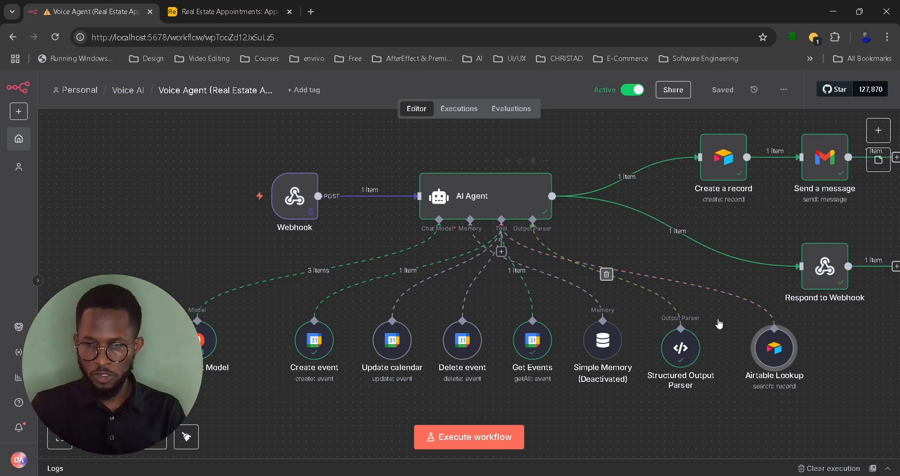
pyautogui.doubleClick(782, 359)
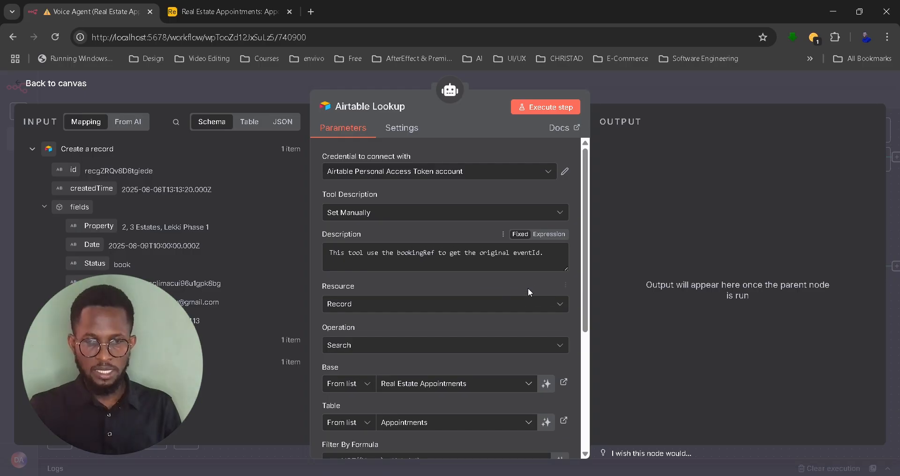
pyautogui.scroll(-3, 523, 286)
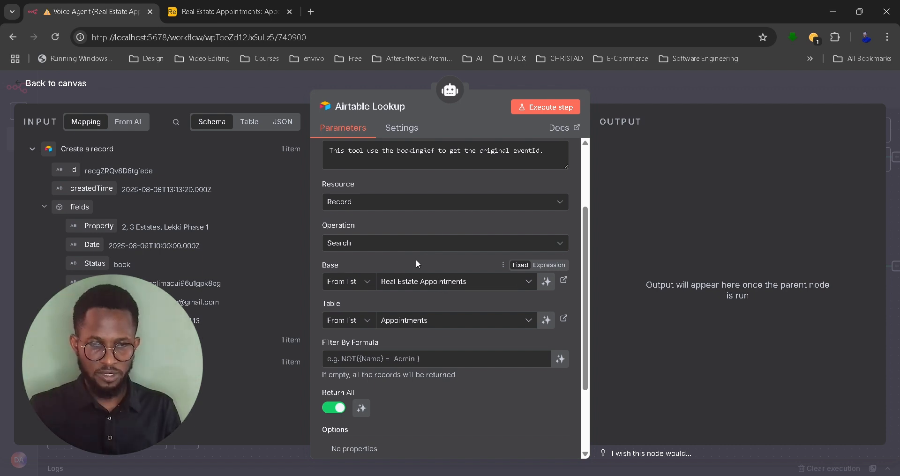
pyautogui.click(435, 284)
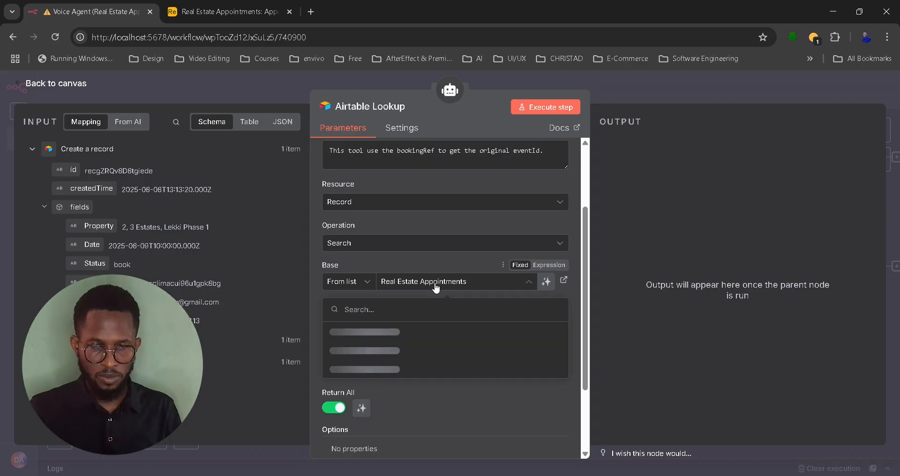
pyautogui.click(406, 268)
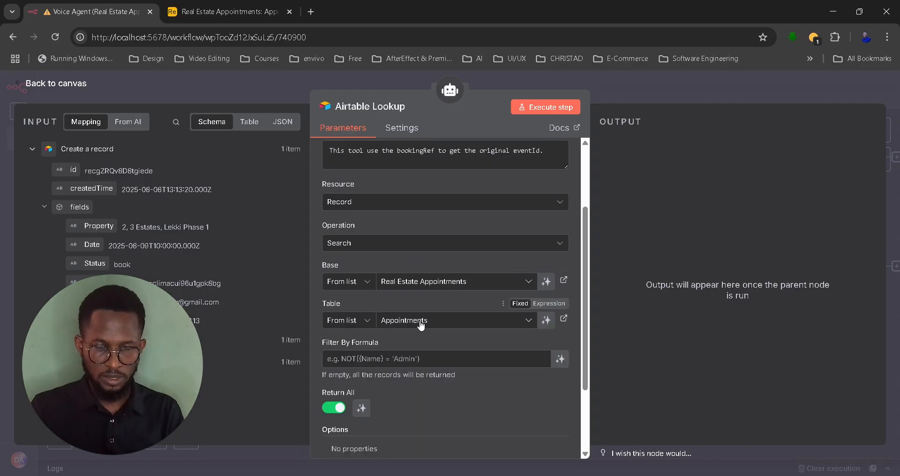
pyautogui.click(442, 359)
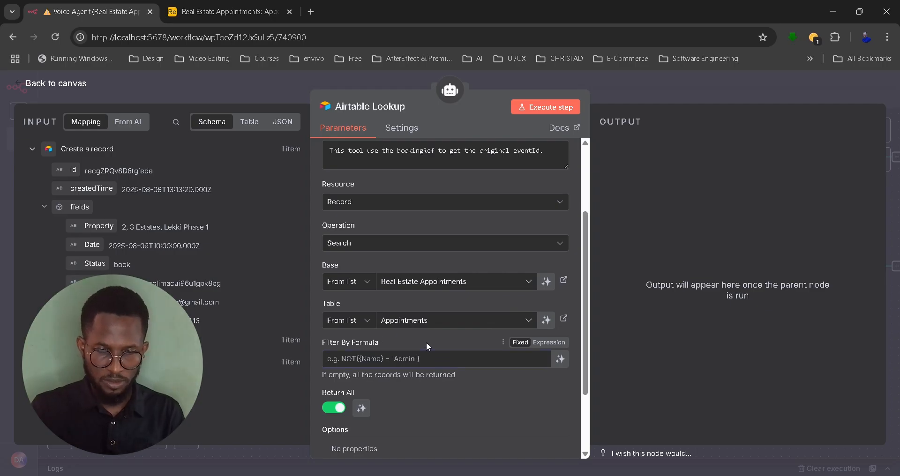
# - Check the Airtable Lookup tool's Return All, Options and Sort settings, and return to the canvas
pyautogui.scroll(-3, 426, 346)
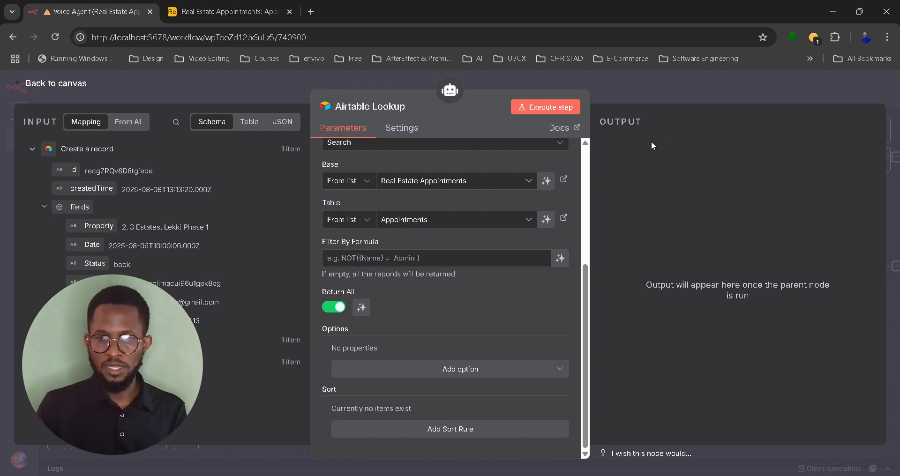
pyautogui.click(660, 87)
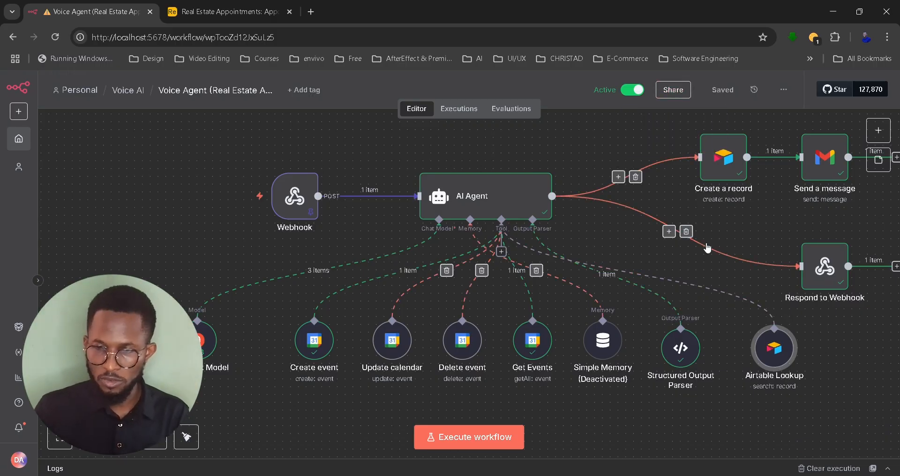
# - Open the Respond to Webhook node and examine its JSON Response Body with the toolCallId and result expressions
pyautogui.hscroll(5, 837, 350)
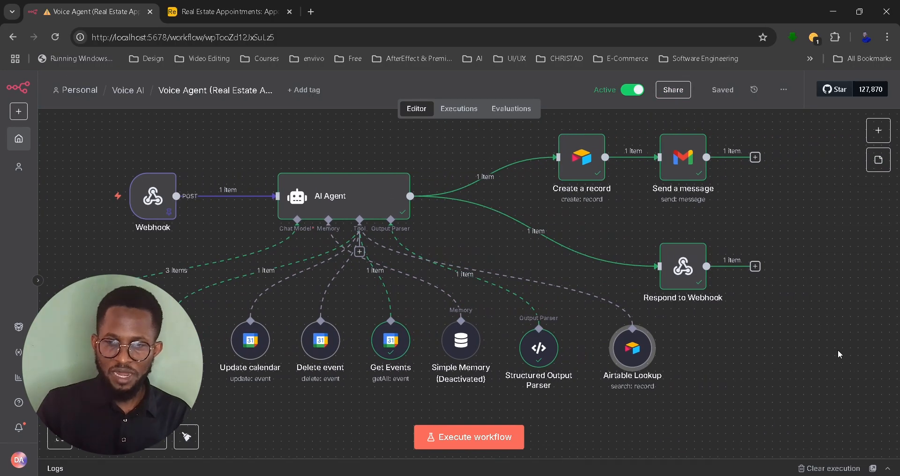
pyautogui.click(678, 267)
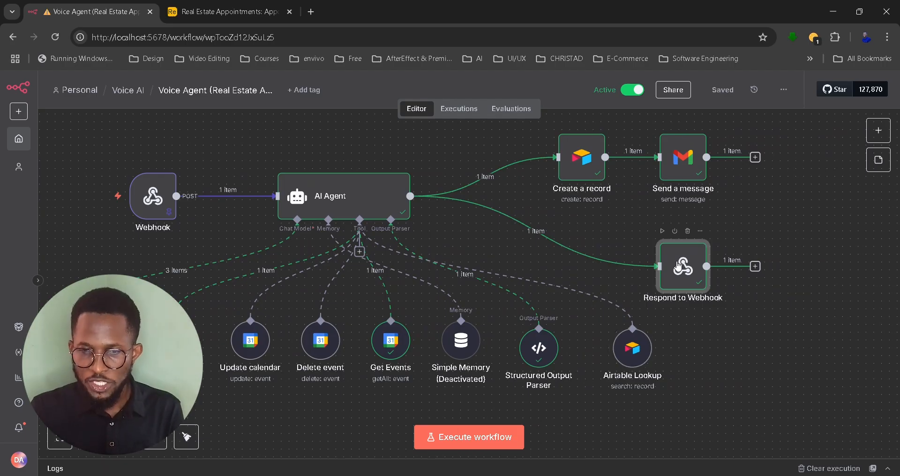
pyautogui.doubleClick(678, 266)
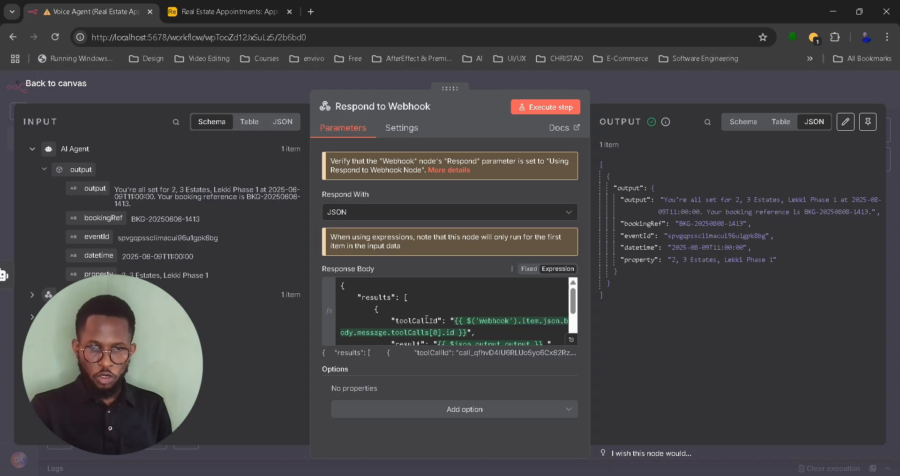
pyautogui.scroll(-3, 427, 319)
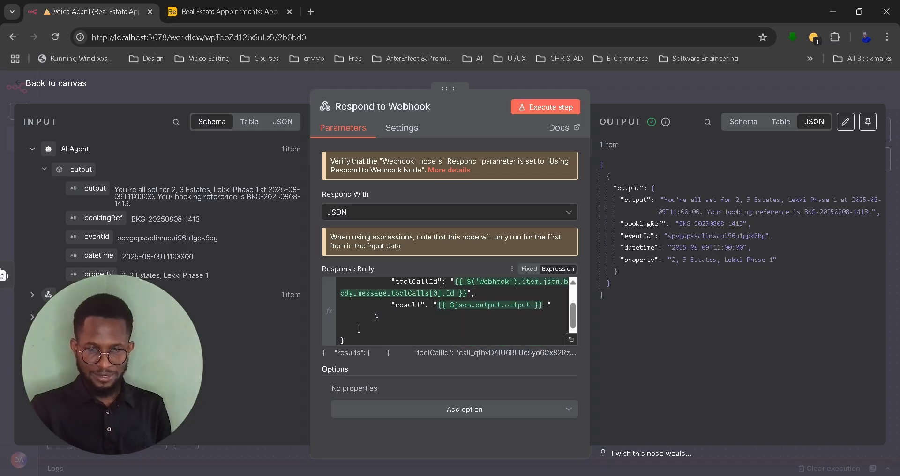
pyautogui.scroll(3, 443, 309)
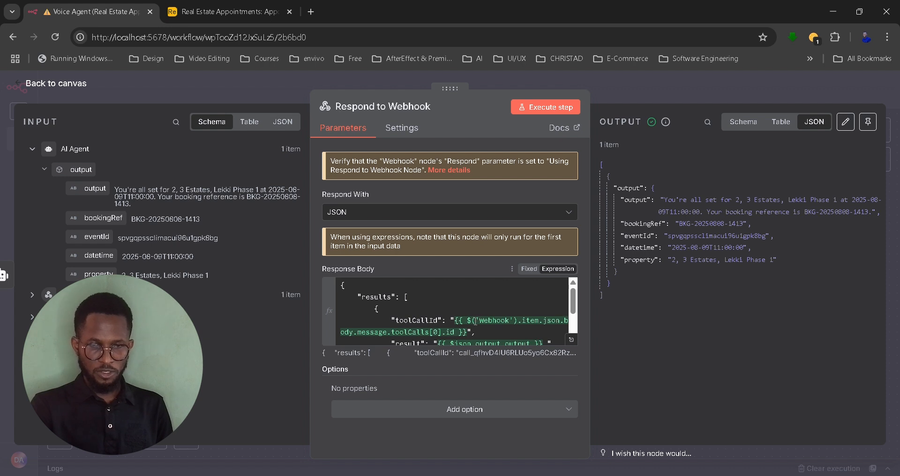
pyautogui.scroll(-3, 455, 299)
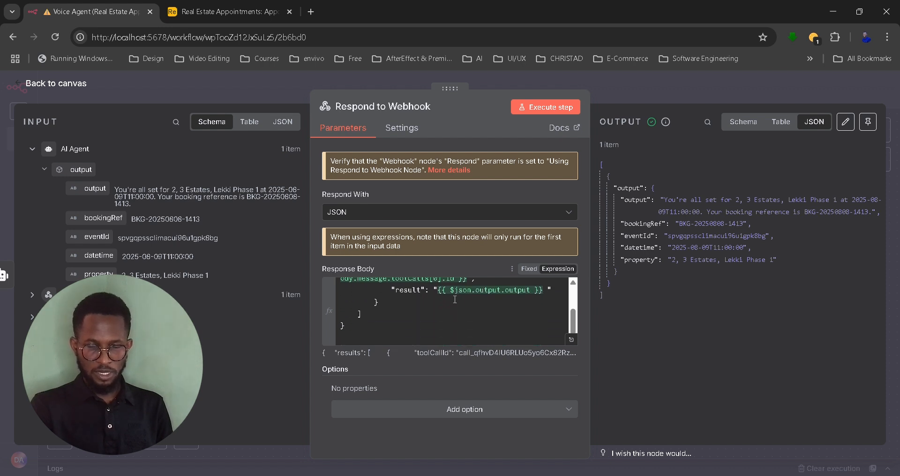
pyautogui.scroll(3, 455, 299)
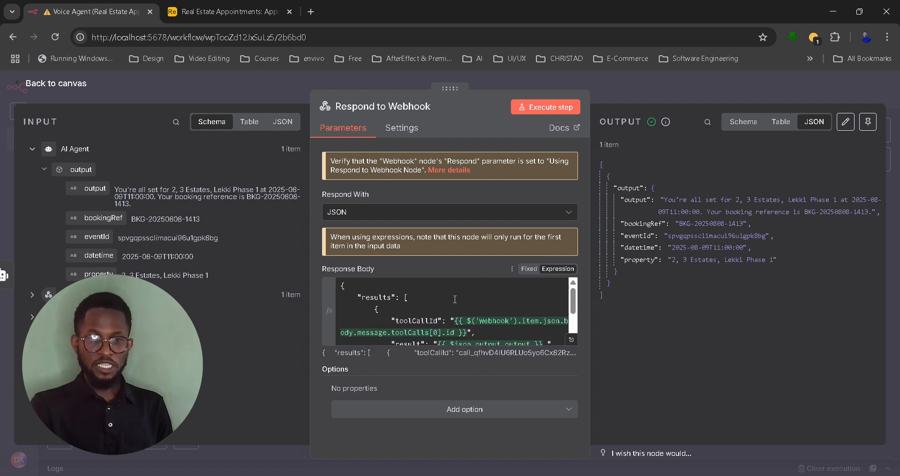
pyautogui.click(429, 297)
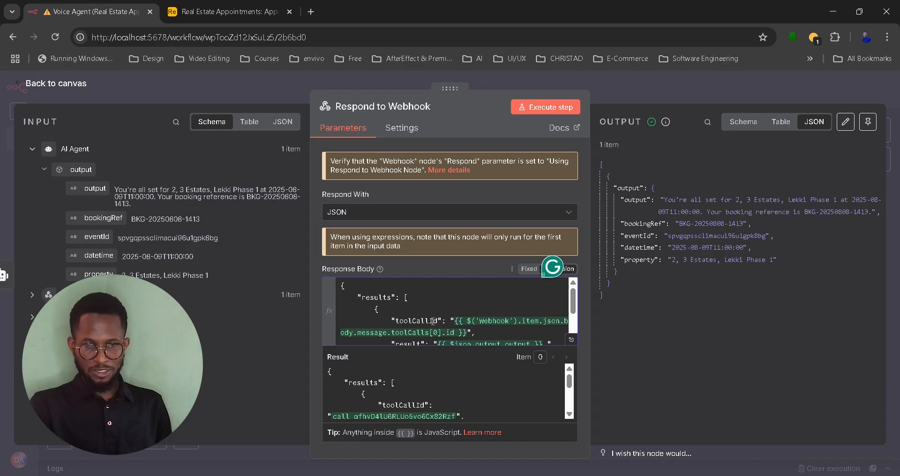
pyautogui.scroll(-2, 432, 321)
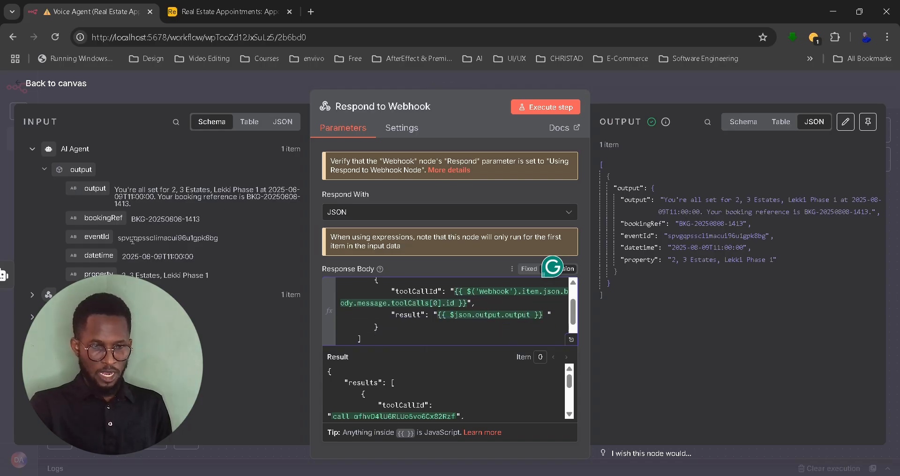
# - Expand the Webhook input data and locate the tool call ID under the body's message object
pyautogui.click(31, 294)
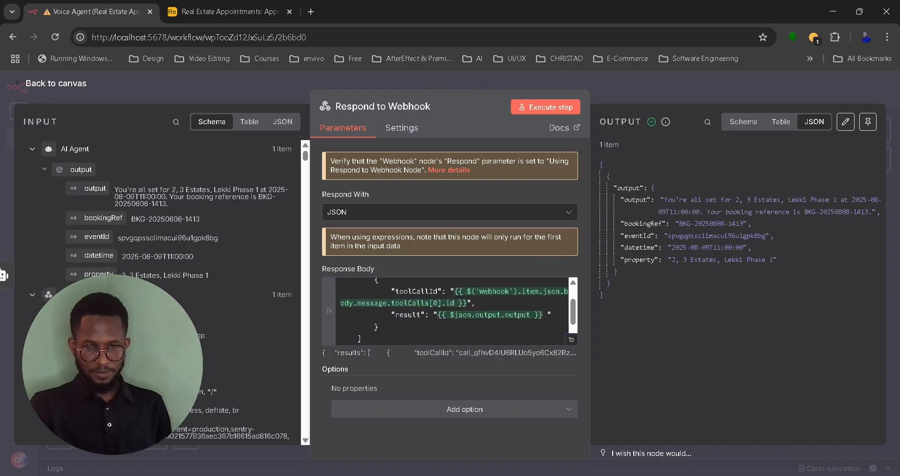
pyautogui.scroll(-3, 210, 378)
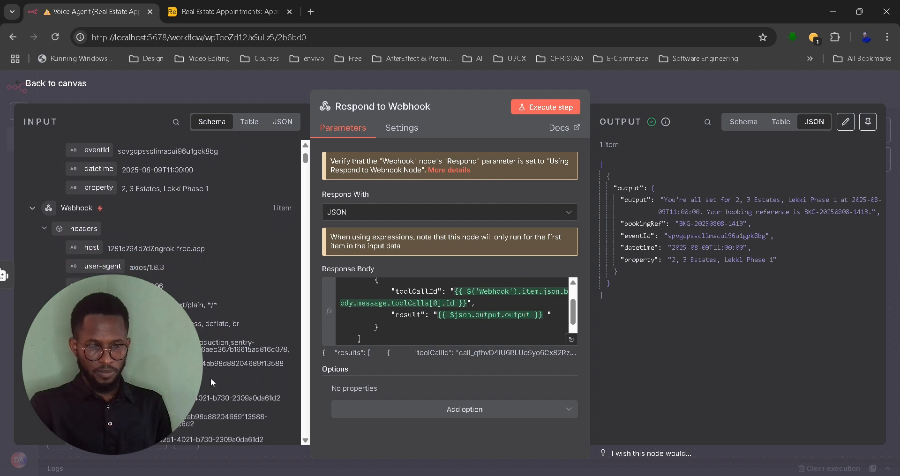
pyautogui.scroll(-5, 122, 259)
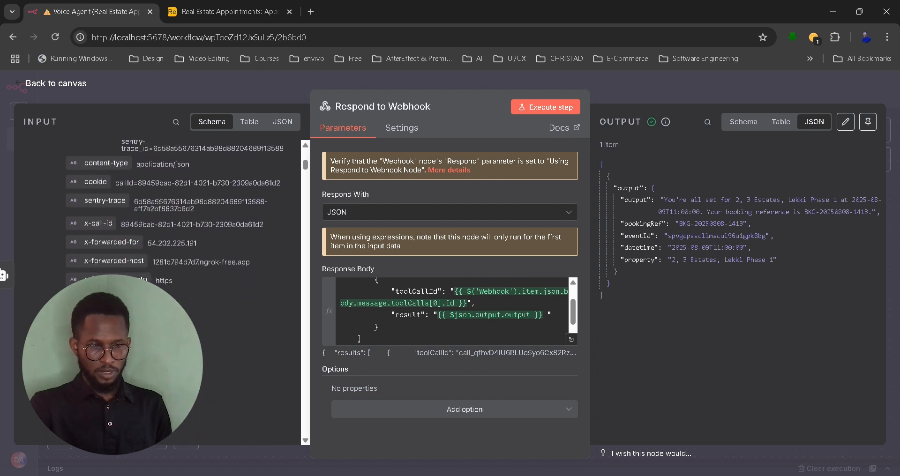
pyautogui.scroll(-4, 159, 290)
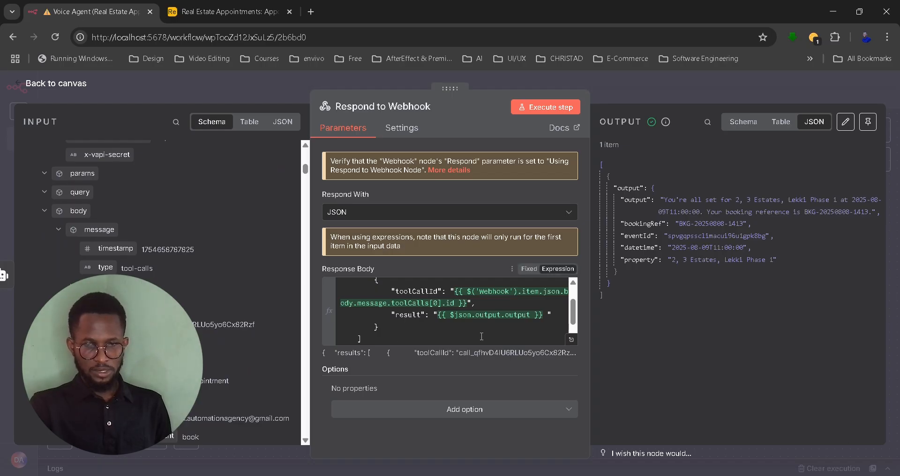
# - Compare the Response Body's toolCallId and result expressions with their evaluated preview and the AI Agent output, and return to the canvas
pyautogui.click(479, 305)
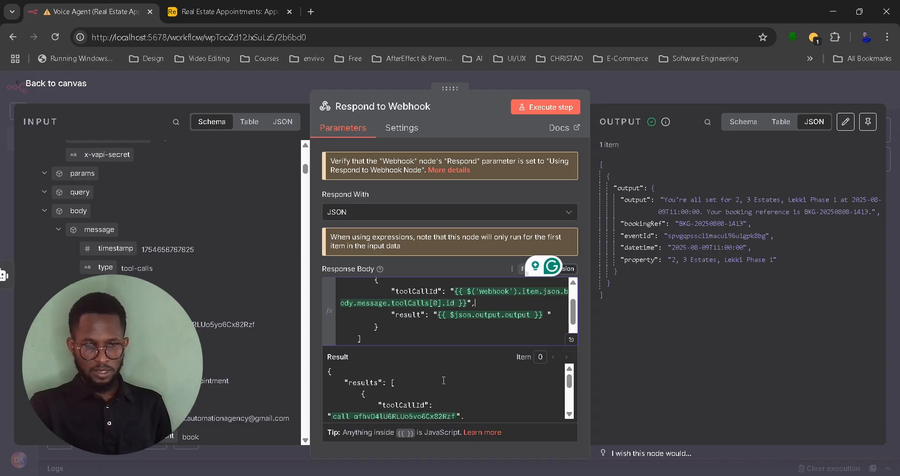
pyautogui.scroll(-2, 420, 393)
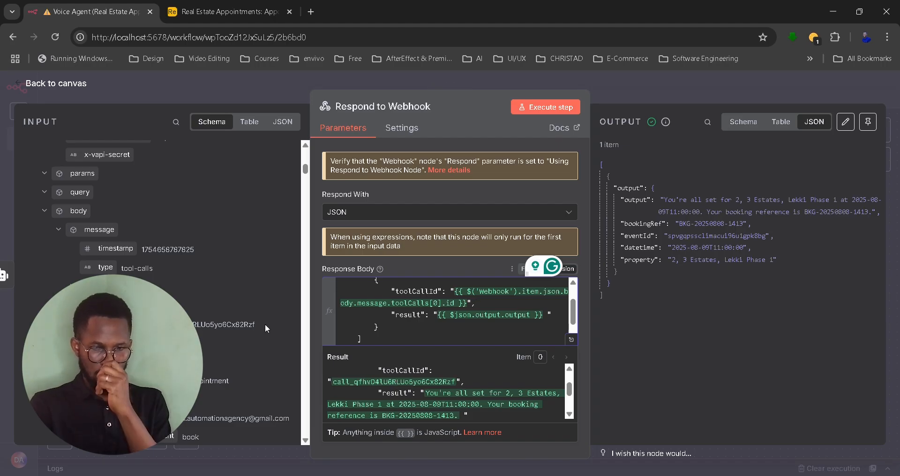
pyautogui.click(494, 308)
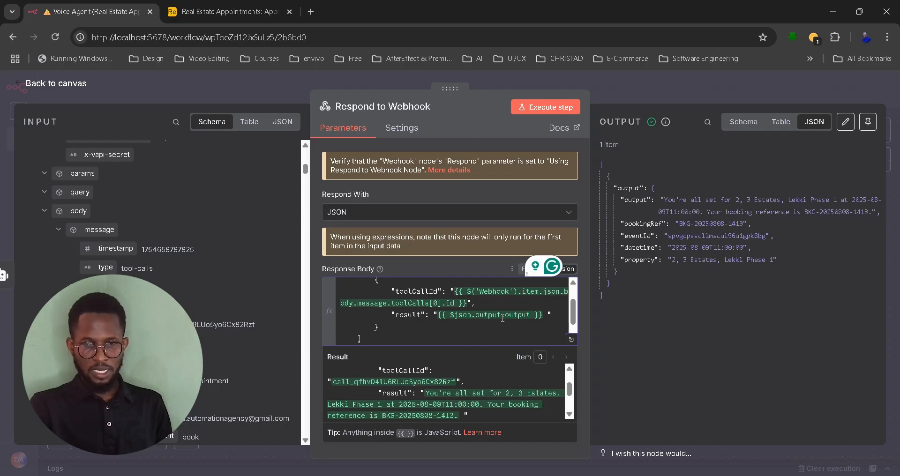
pyautogui.scroll(5, 139, 226)
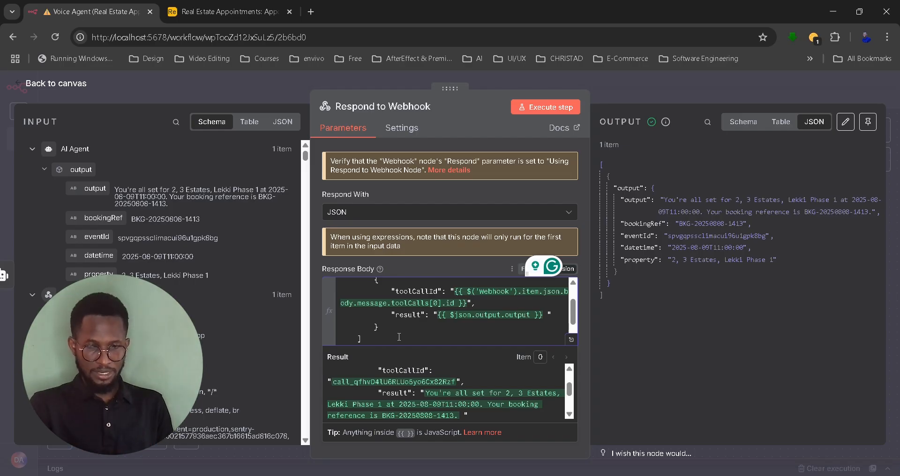
pyautogui.scroll(-1, 414, 332)
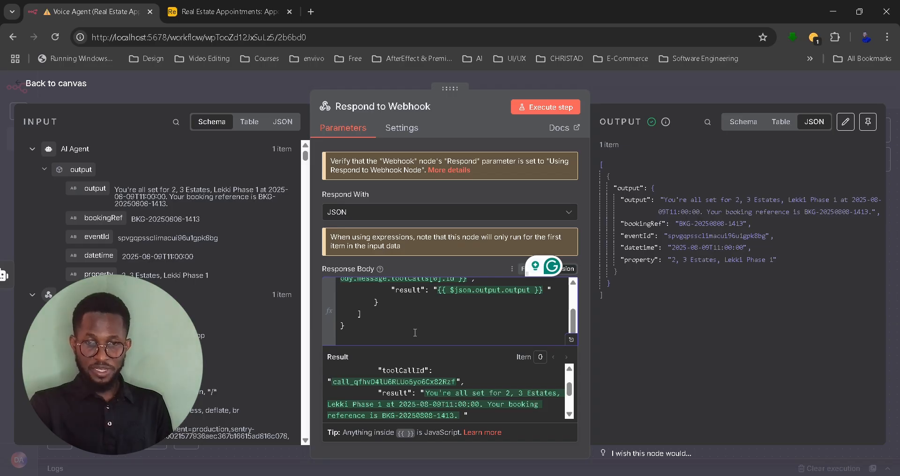
pyautogui.scroll(2, 415, 332)
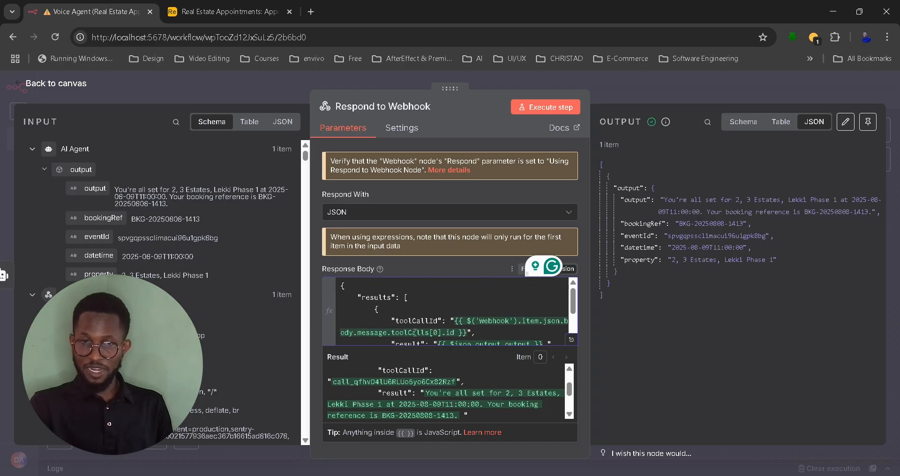
pyautogui.click(617, 81)
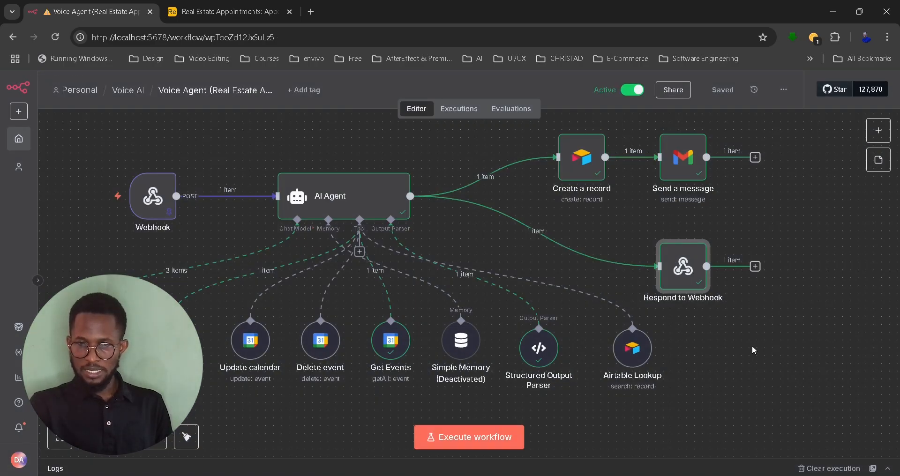
pyautogui.hscroll(-2, 751, 345)
pyautogui.hscroll(-2, 751, 350)
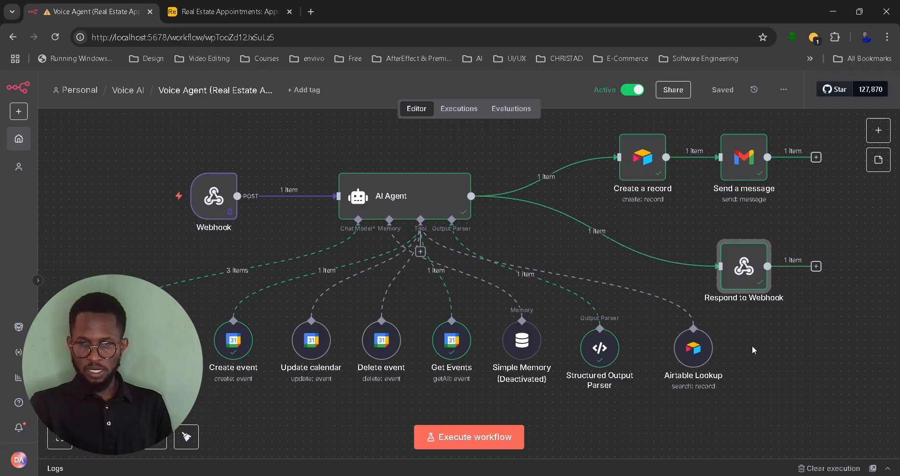
pyautogui.hscroll(-1, 752, 349)
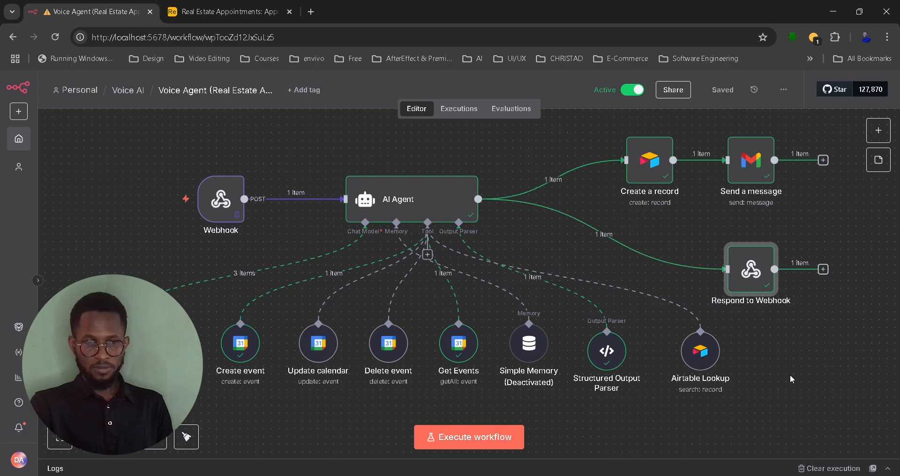
pyautogui.scroll(-1, 789, 374)
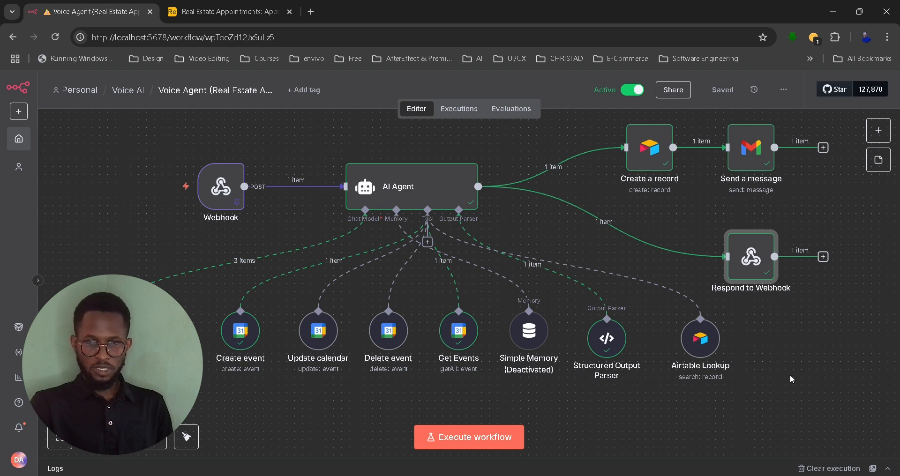
pyautogui.scroll(1, 789, 374)
pyautogui.hscroll(-1, 789, 375)
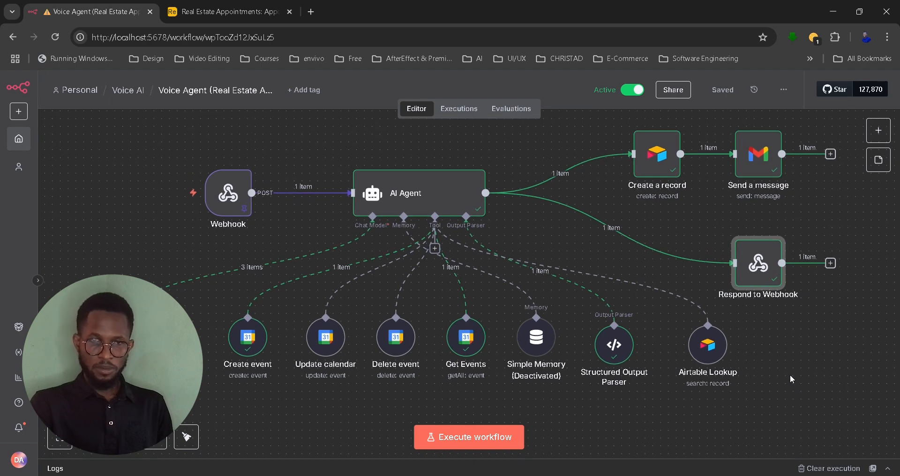